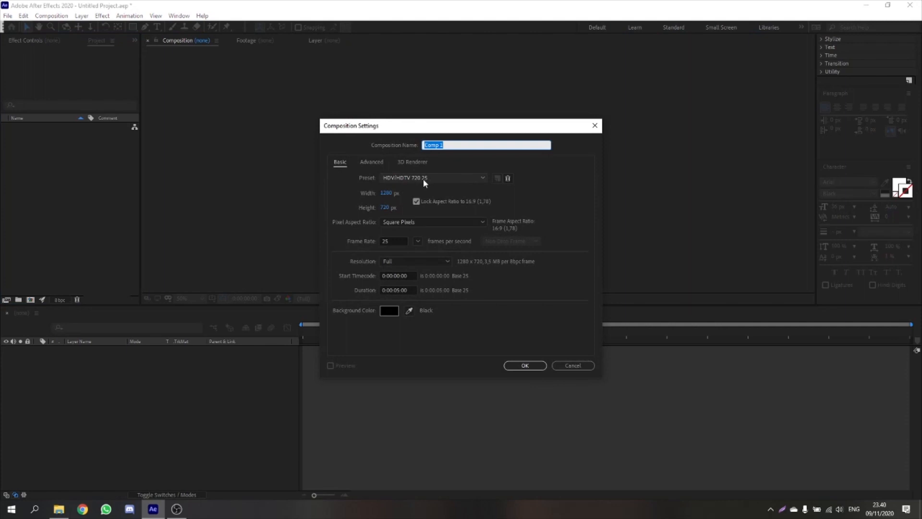
Create a composition with the HDV/HDTV 720 25 preset, 1280 x 720 px, 25 fps and a duration of 0:00:05:00
left_click(417, 240)
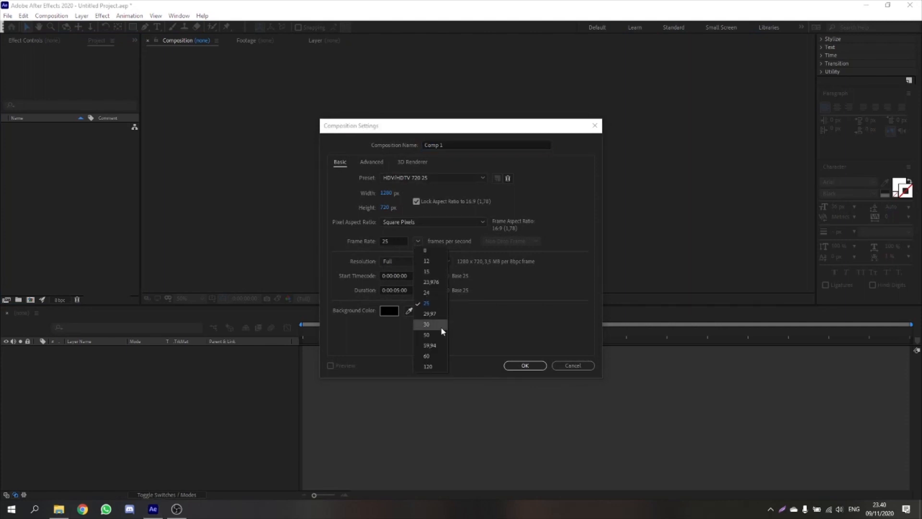
left_click(440, 304)
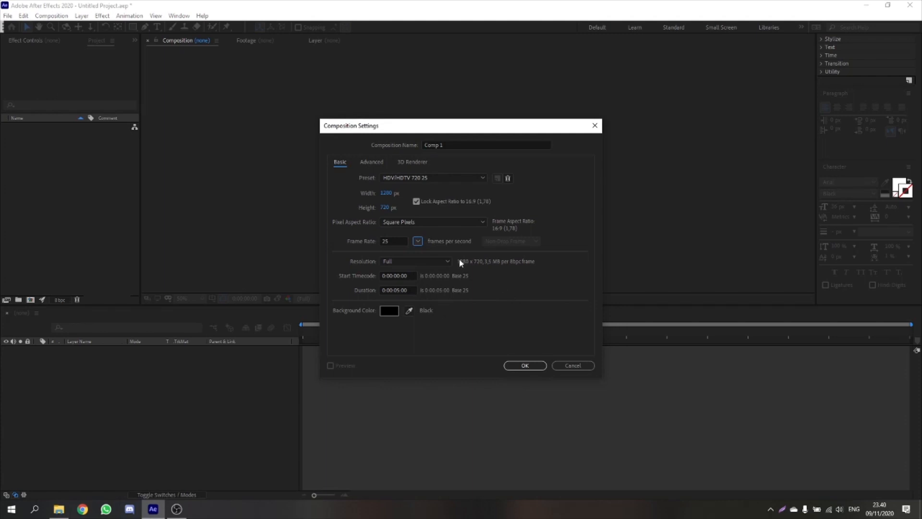
left_click(387, 291)
left_click(409, 290)
left_click(542, 198)
left_click(524, 365)
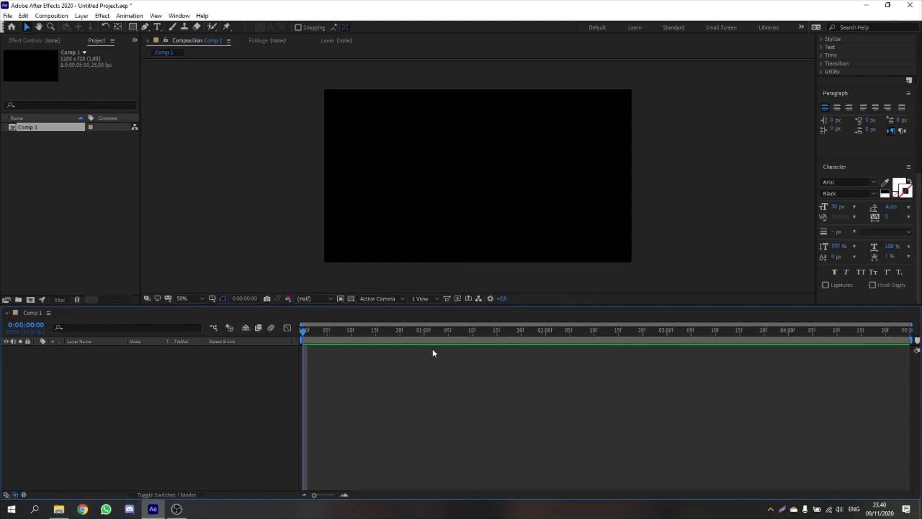
Add the KowloonPark_06.mp4 park clip to the composition and scale it down to just cover the frame
left_click_drag(27, 127, 120, 364)
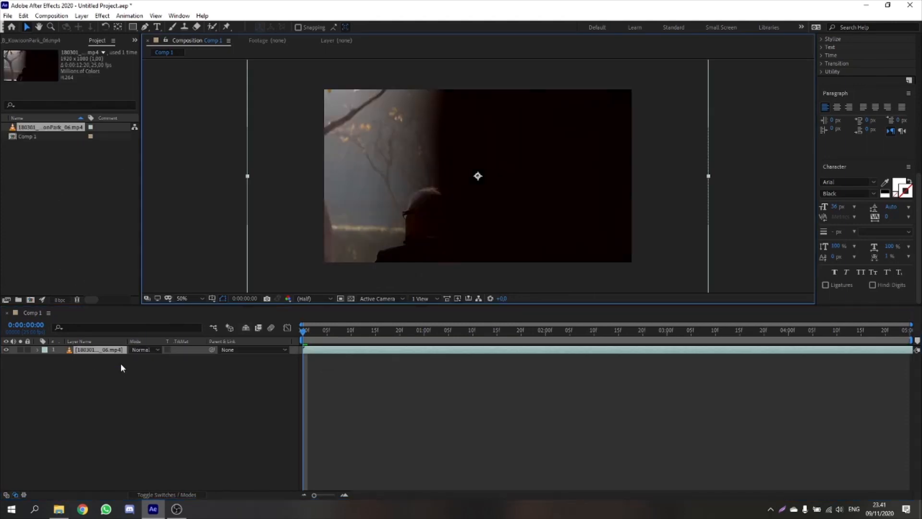
scroll(518, 202, "down", 2)
scroll(517, 202, "up", 2)
scroll(517, 201, "down", 1)
left_click_drag(594, 242, 567, 222)
left_click(568, 221)
scroll(511, 180, "up", 4)
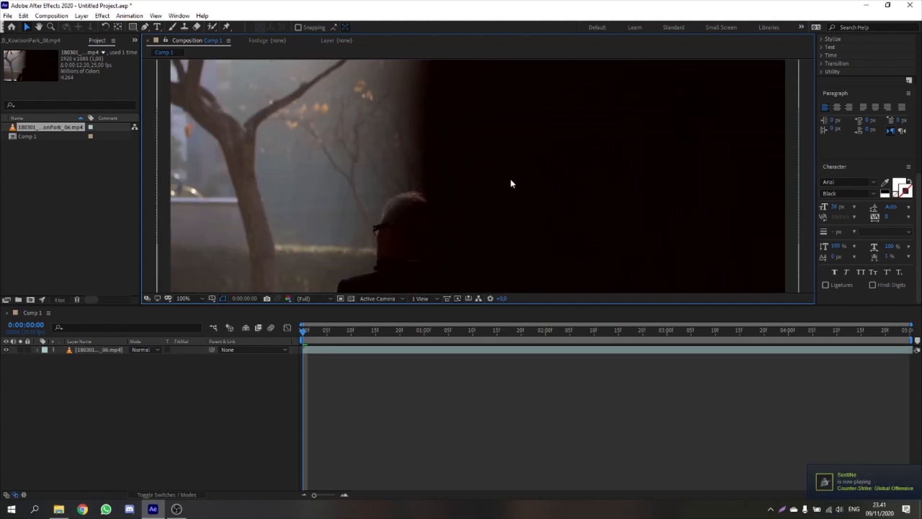
scroll(511, 180, "down", 2)
key("space")
mouse_move(505, 191)
left_mouse_down()
mouse_move(516, 183)
mouse_move(507, 193)
left_mouse_up()
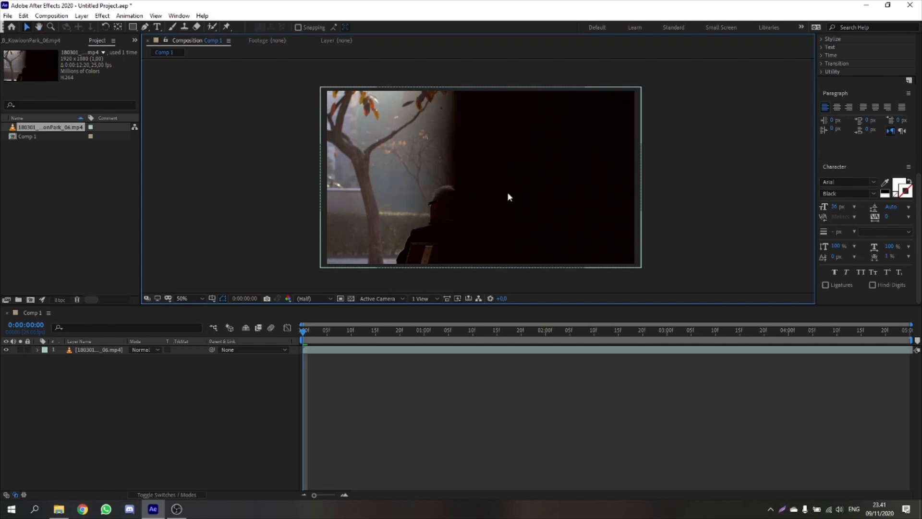
Preview the clip, end the work area at 0:00:03:15 and trim the composition to it
mouse_move(308, 333)
left_mouse_down()
mouse_move(364, 331)
mouse_move(297, 324)
mouse_move(433, 330)
mouse_move(304, 329)
left_mouse_up()
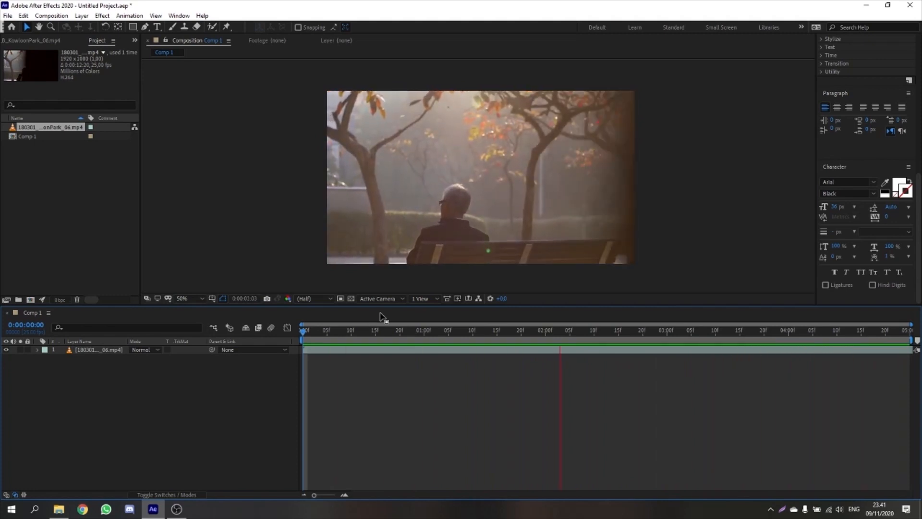
left_click(598, 330)
left_click_drag(573, 332, 304, 336)
key("space")
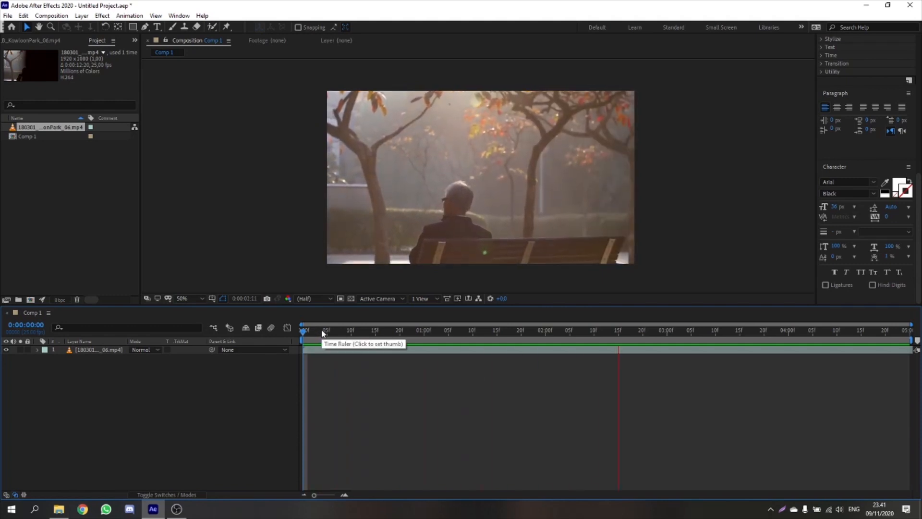
left_click_drag(712, 333, 739, 333)
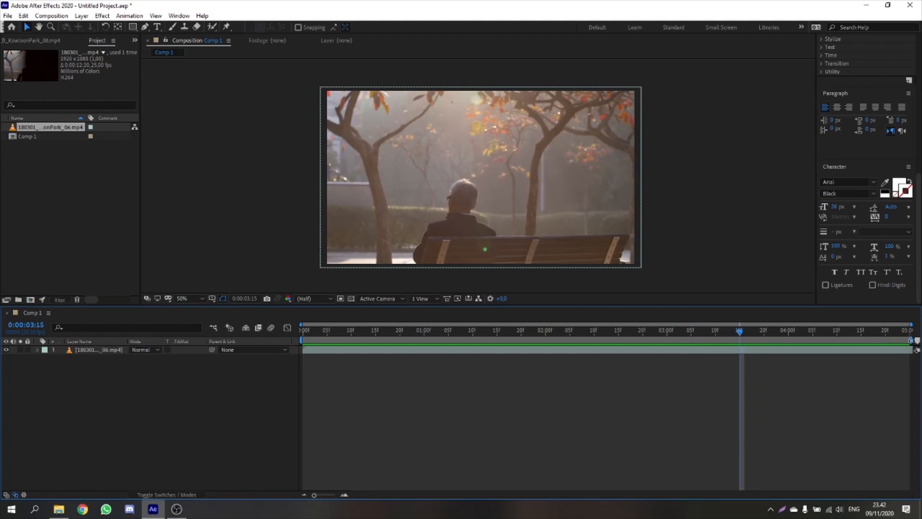
left_click_drag(912, 340, 742, 343)
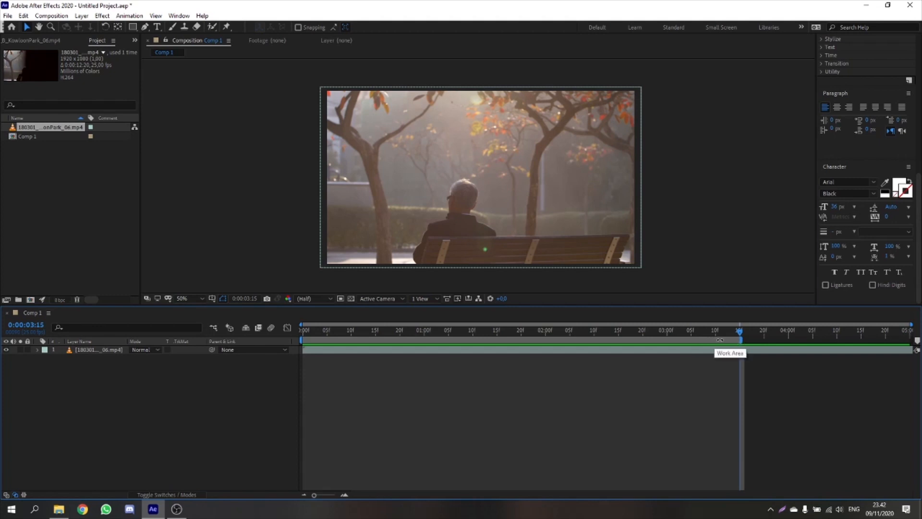
right_click(720, 340)
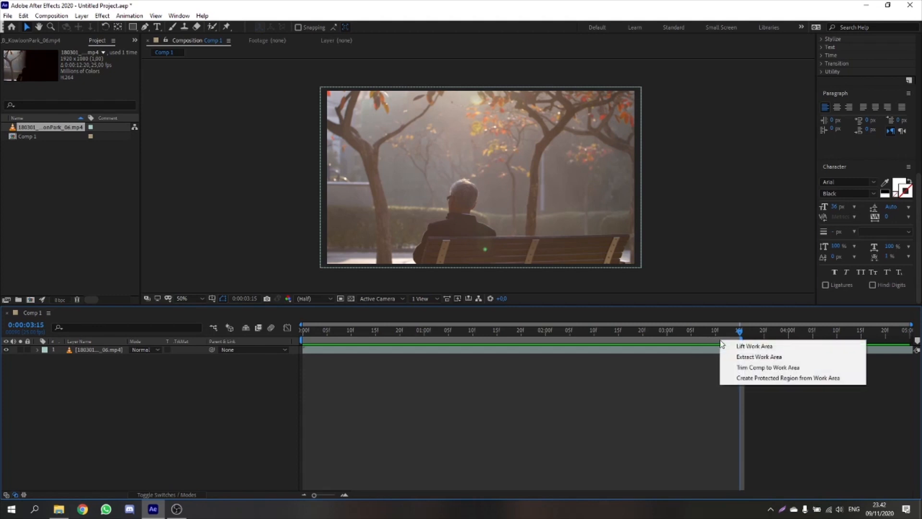
left_click(781, 368)
left_click_drag(754, 330, 272, 311)
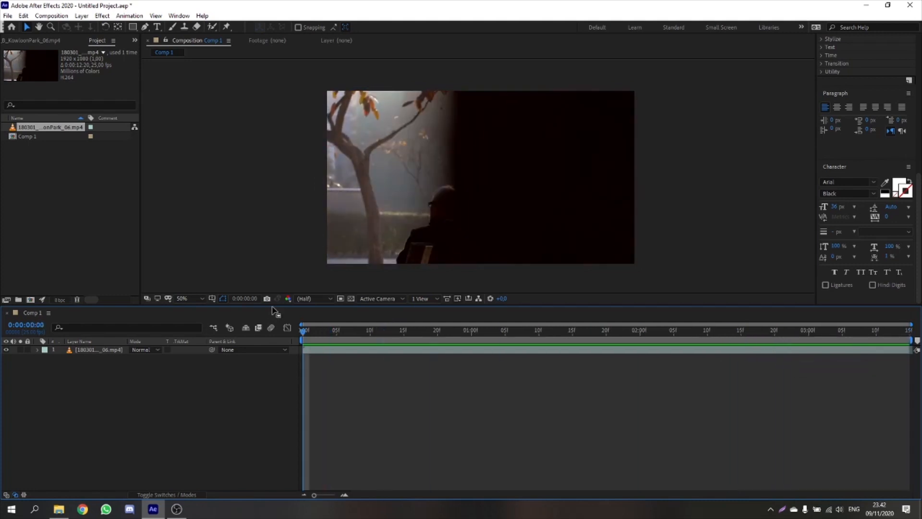
key("space")
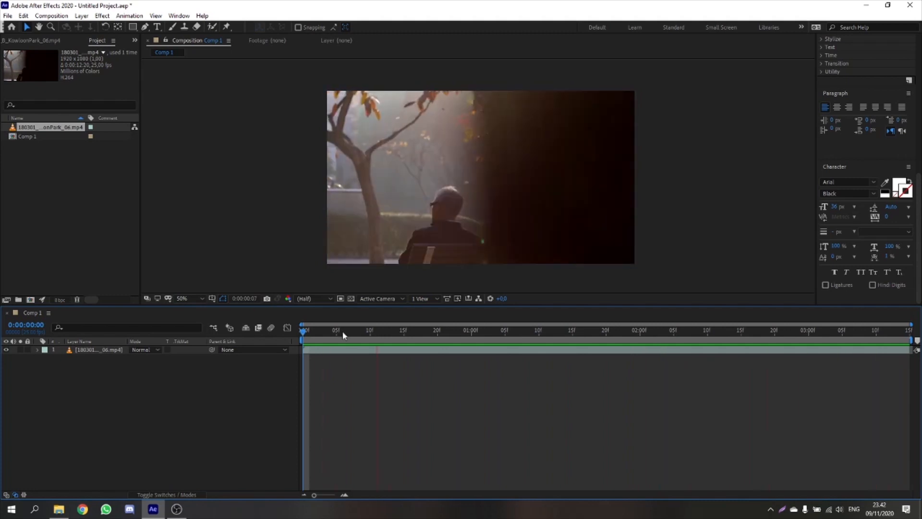
key("space")
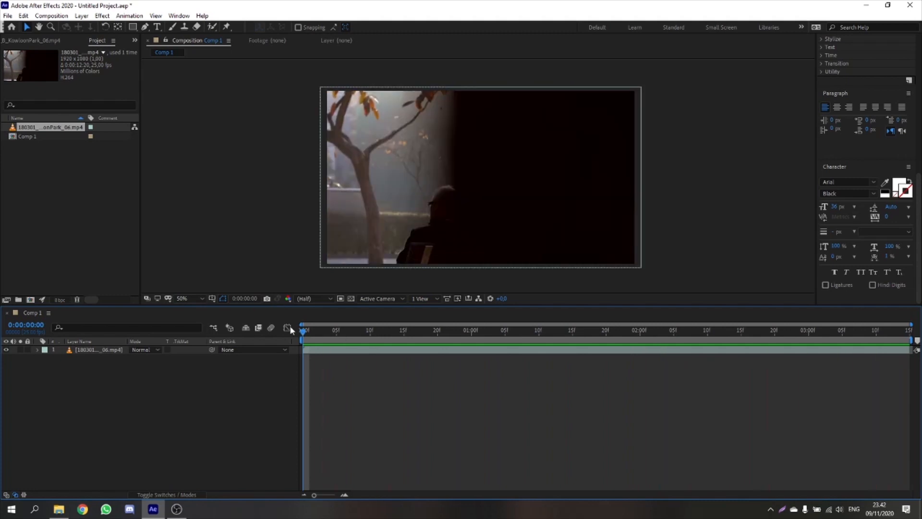
Duplicate the park video layer in the timeline
left_click(110, 351)
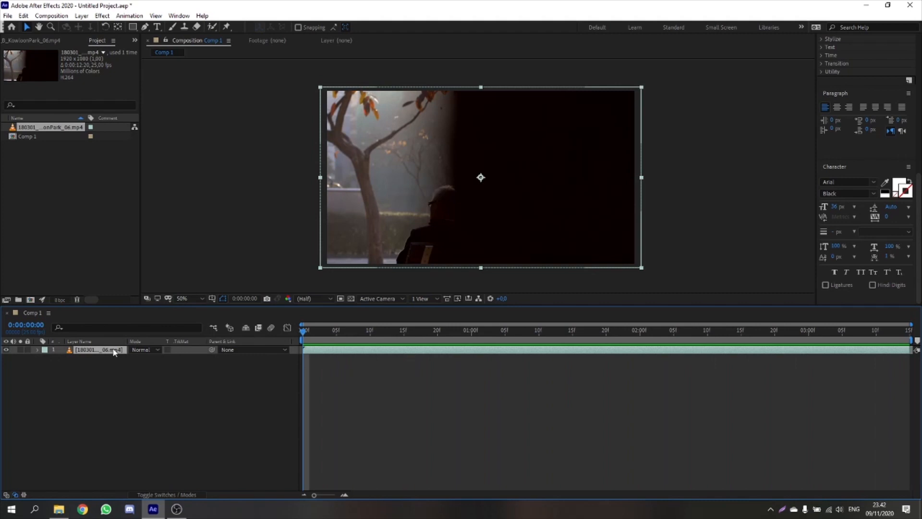
key("ctrl+d")
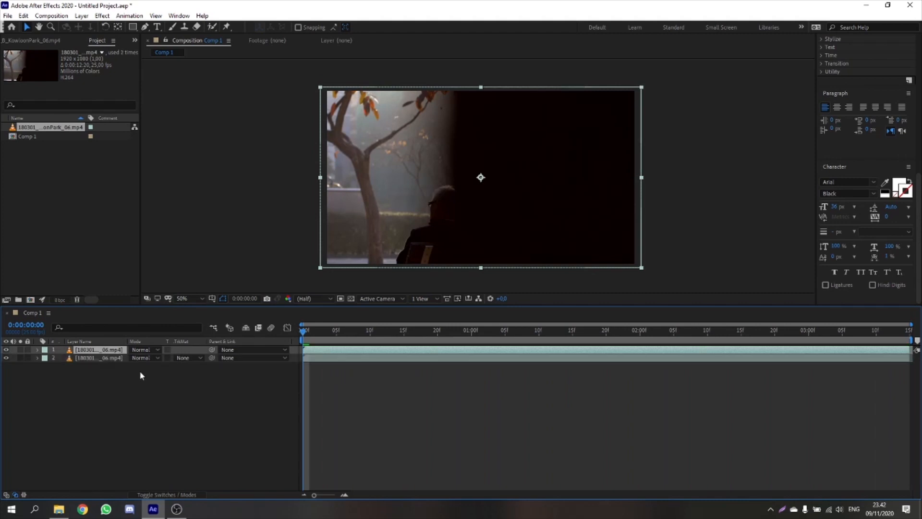
left_click(140, 372)
left_click(107, 357)
left_click(107, 352)
left_click(103, 363)
left_click(109, 351)
left_click(112, 358)
left_click(115, 351)
Mark the seated man and the whole bench as foreground with Roto Brush on the upper video layer at 0:00:03:04
double_click(105, 352)
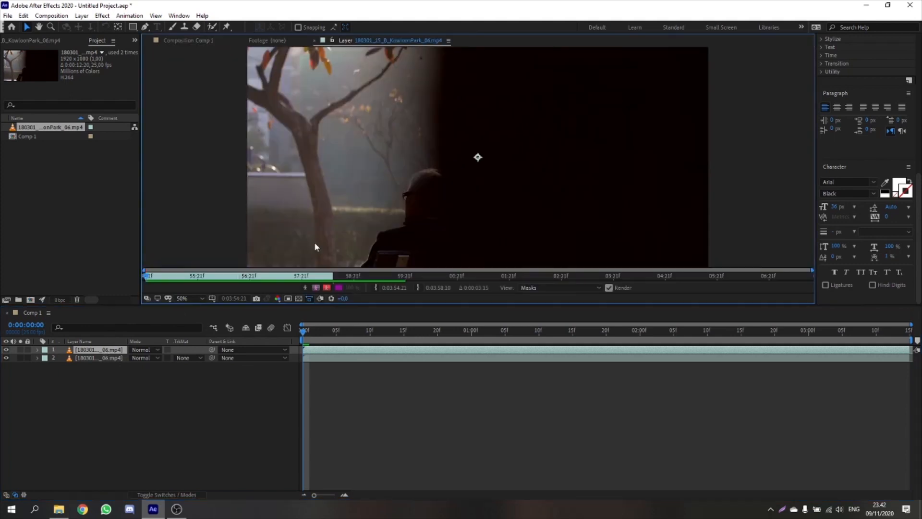
scroll(459, 158, "down", 1)
scroll(459, 158, "up", 1)
scroll(459, 159, "down", 1)
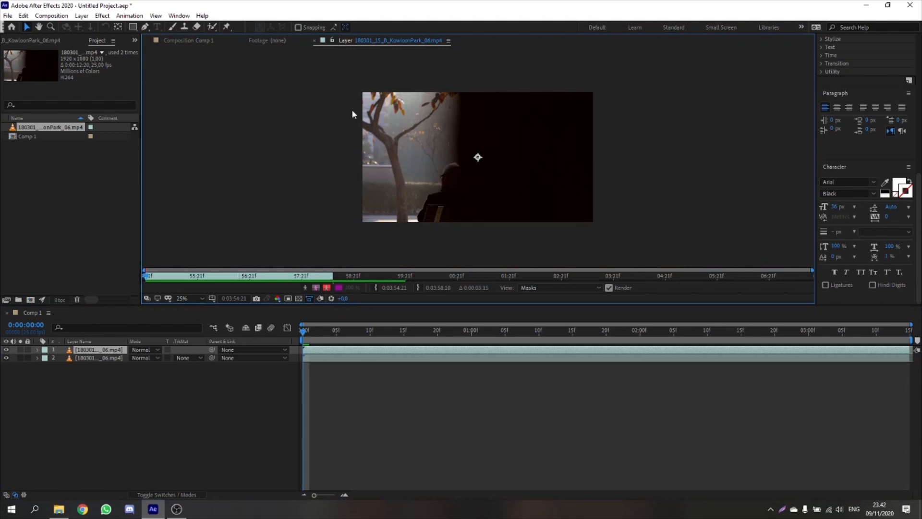
left_click(213, 27)
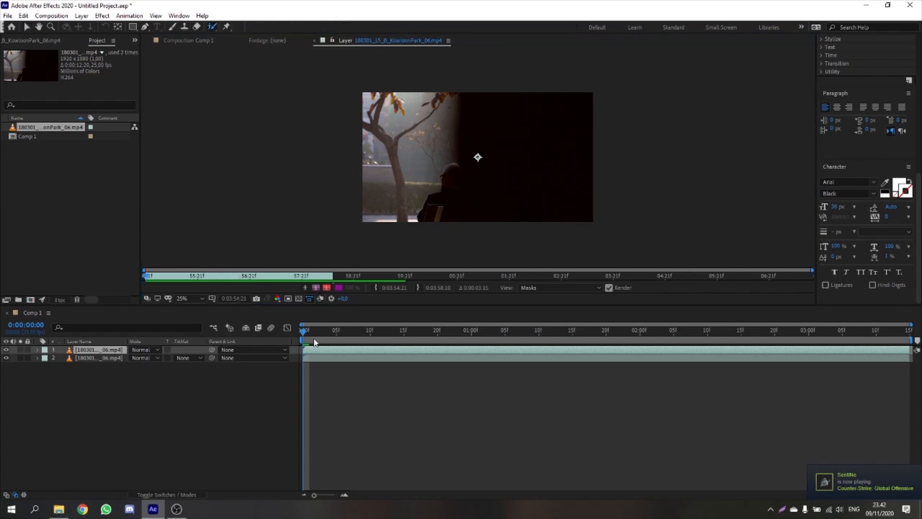
left_click_drag(305, 334, 841, 331)
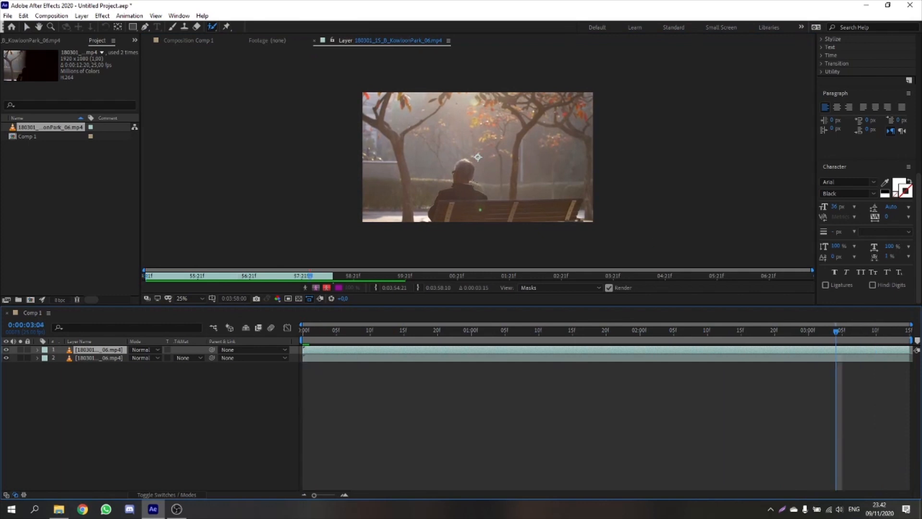
scroll(478, 156, "up", 2)
left_click_drag(478, 157, 439, 95)
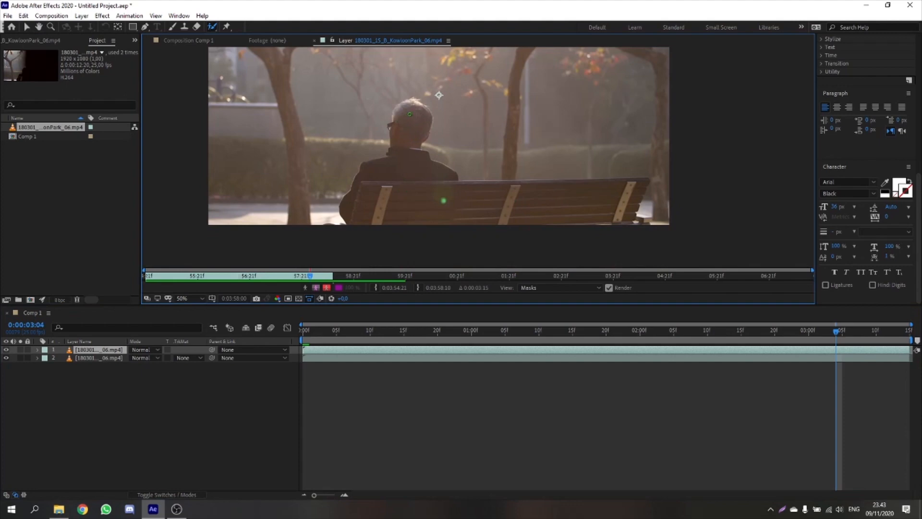
left_click_drag(410, 115, 411, 116)
left_click_drag(406, 149, 386, 180)
left_click_drag(444, 198, 579, 201)
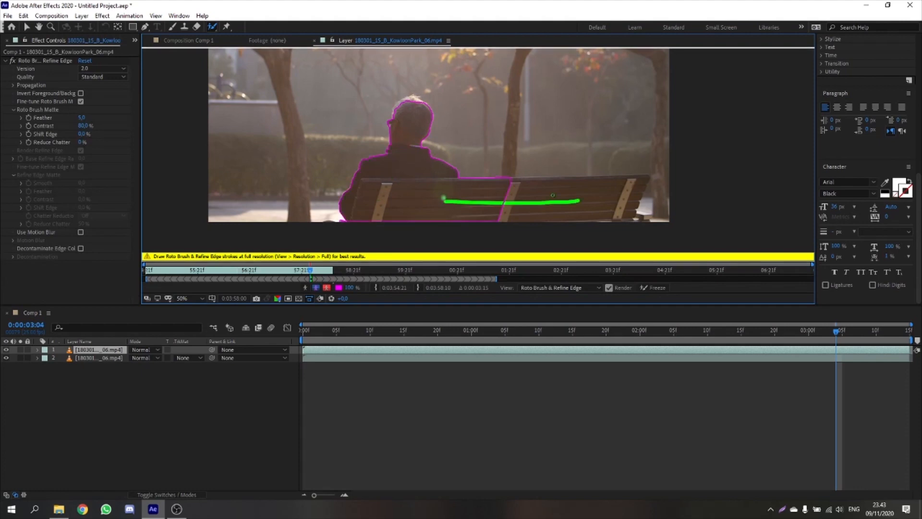
left_click_drag(636, 186, 627, 210)
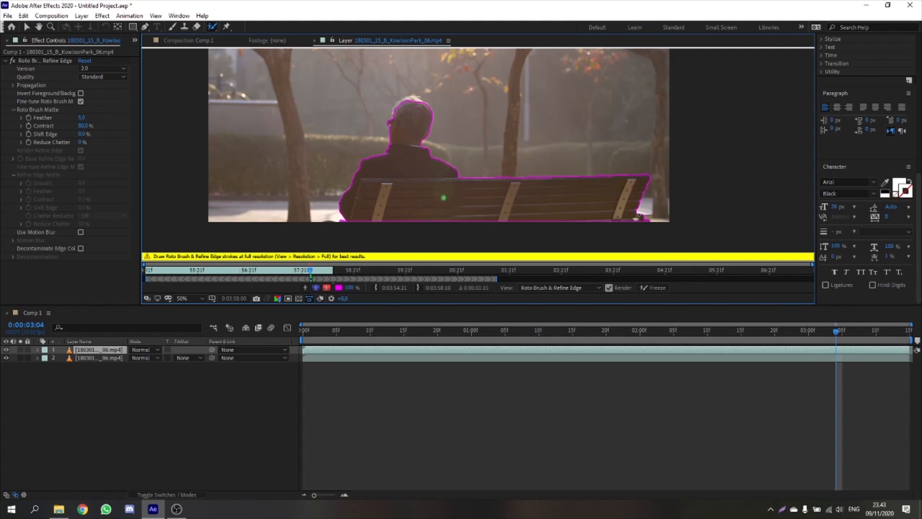
Propagate the Roto Brush selection of the man and bench through the clip, previewing from its first frame
key("Page_Down")
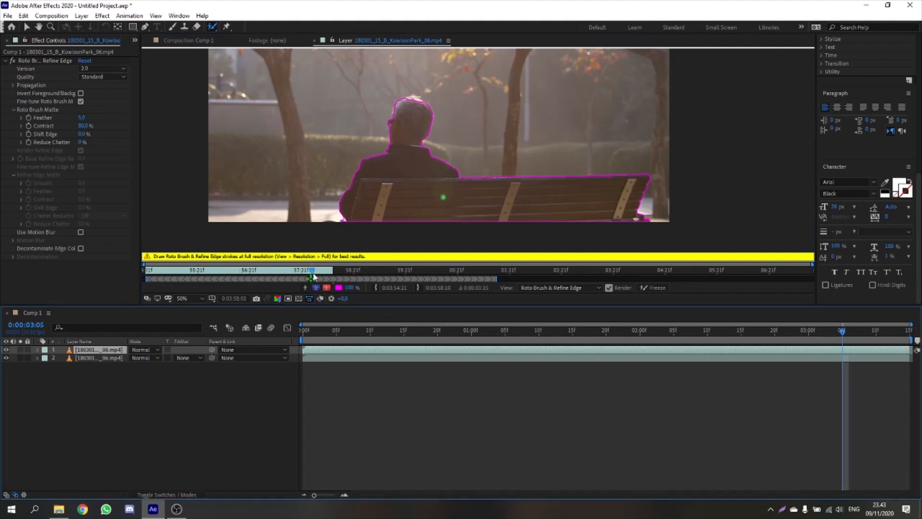
left_click_drag(311, 273, 145, 271)
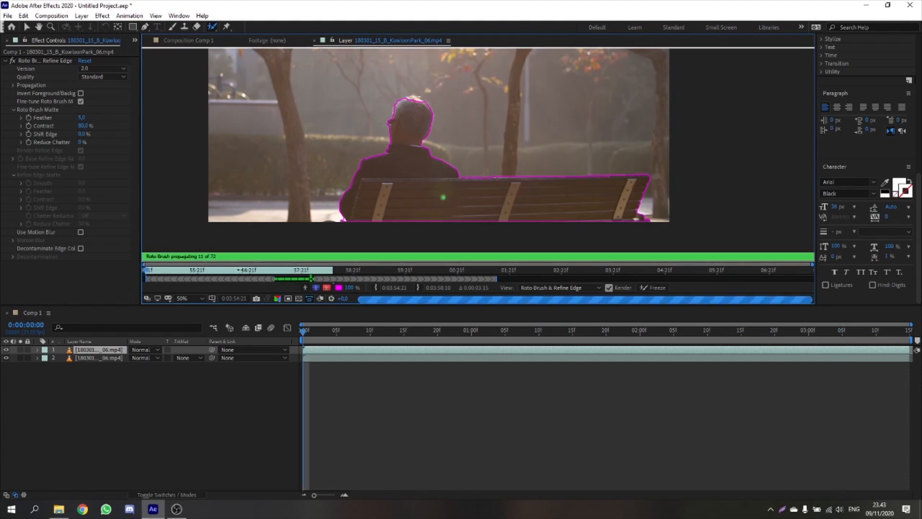
left_click_drag(253, 267, 239, 269)
mouse_move(721, 331)
left_mouse_down()
mouse_move(308, 332)
mouse_move(292, 320)
left_mouse_up()
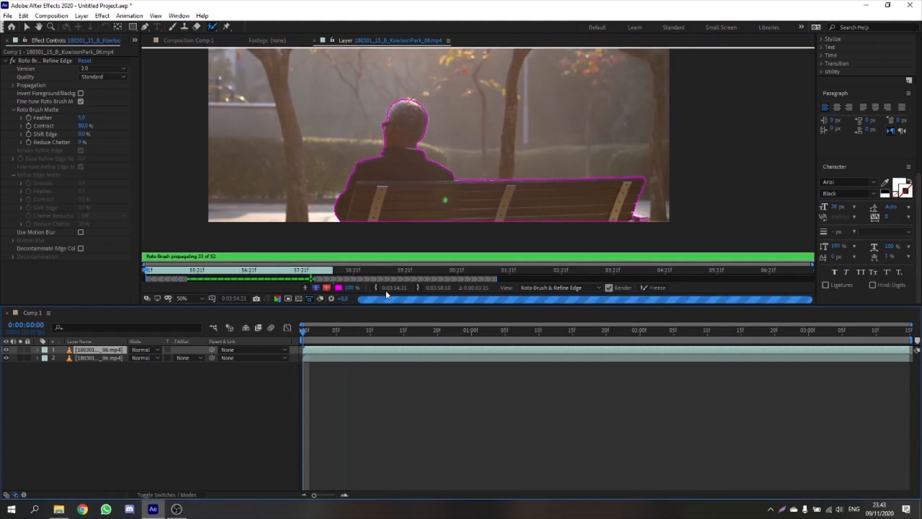
key("space")
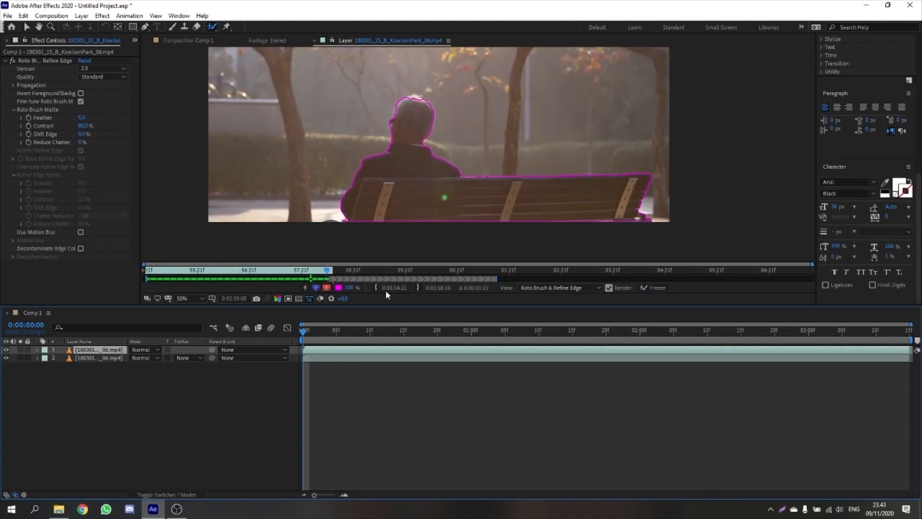
Extend the rotoscoped layer's out point to 0:04:04:01 and review the propagated outline from the first frame
left_click_drag(333, 270, 625, 269)
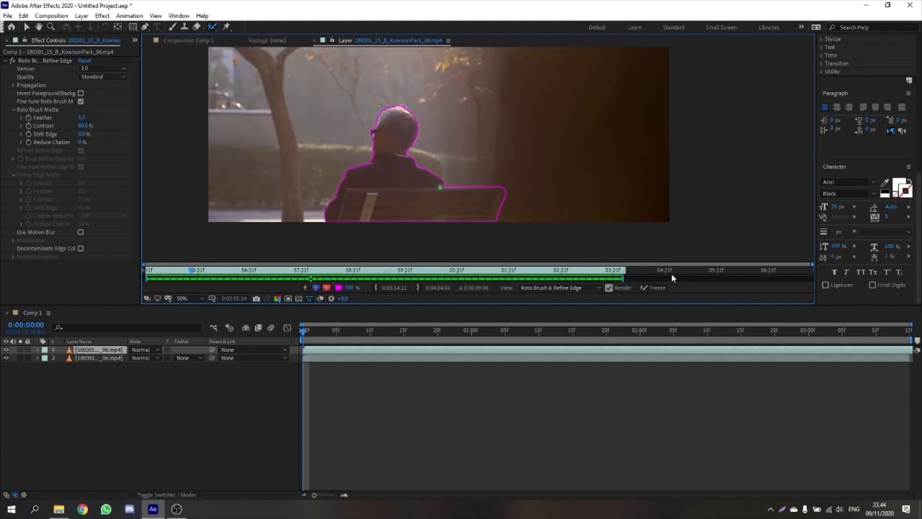
key("space")
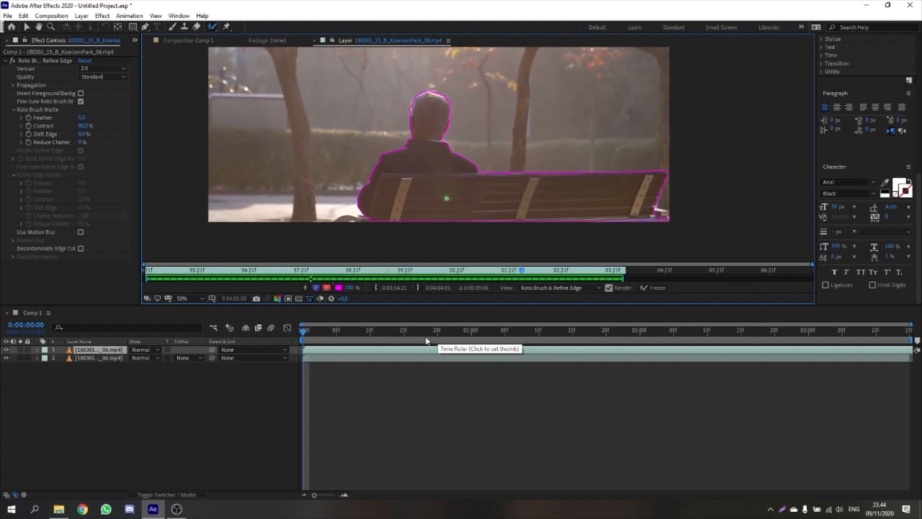
left_click_drag(457, 330, 728, 331)
left_click_drag(788, 316, 283, 337)
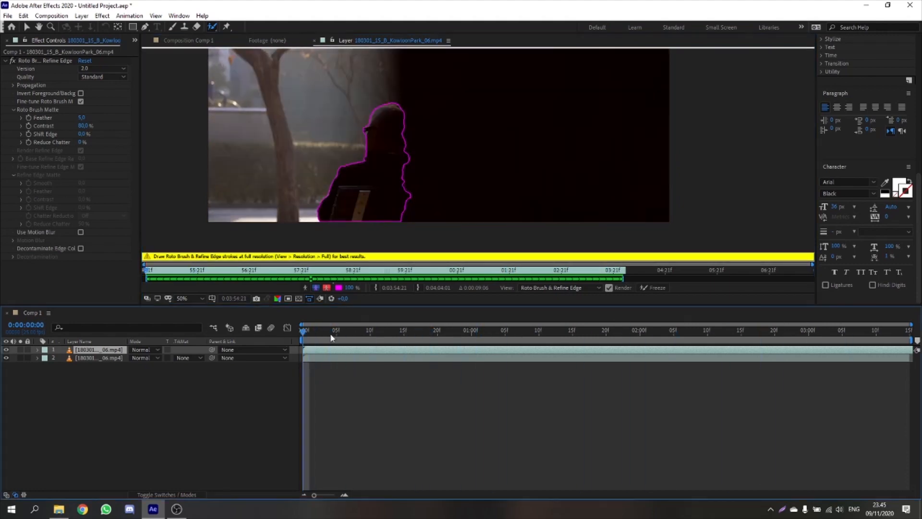
key("space")
left_click_drag(321, 336, 305, 337)
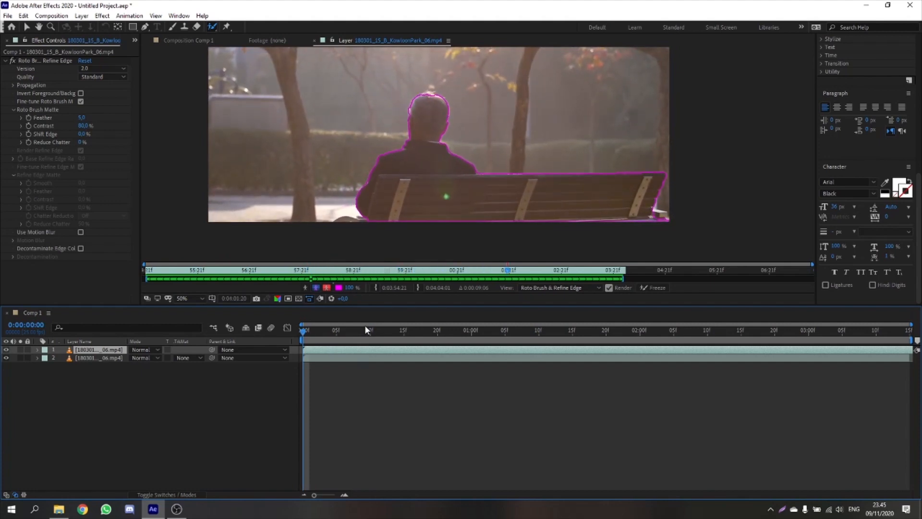
Add a text layer reading "MASKING" to the composition with the current time at 0:00:02:08
left_click_drag(367, 334, 697, 330)
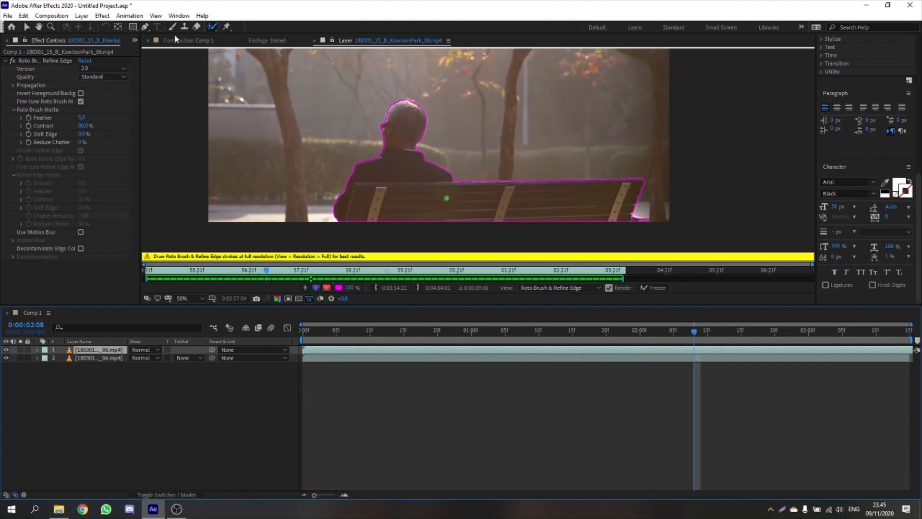
left_click(116, 16)
left_click(116, 15)
left_click(81, 16)
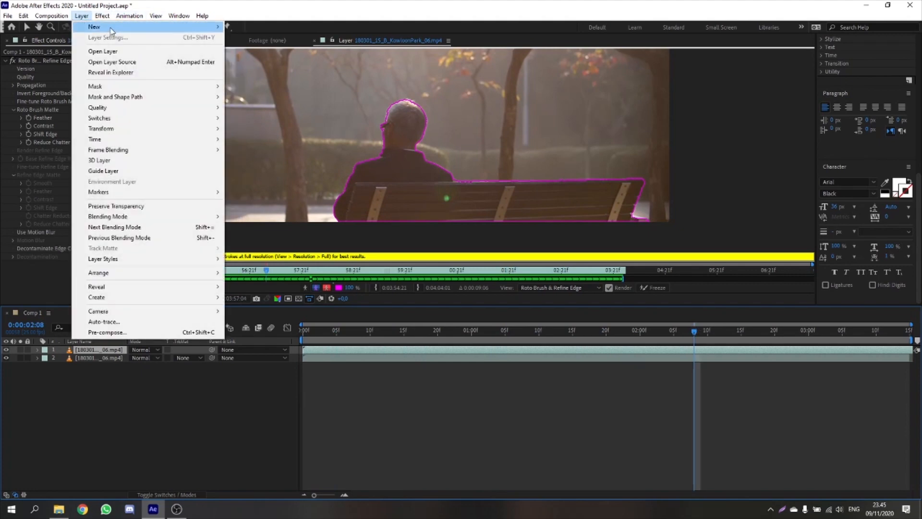
mouse_move(110, 27)
left_click(291, 28)
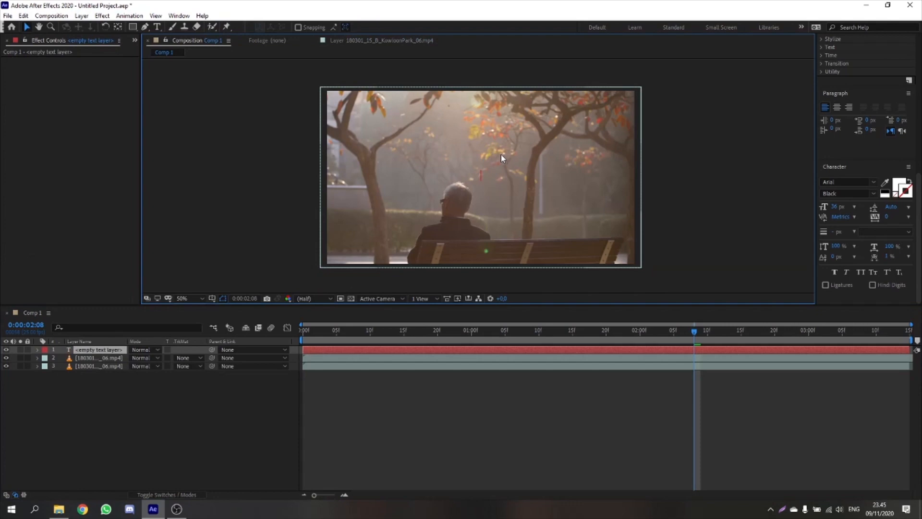
type("MASKING")
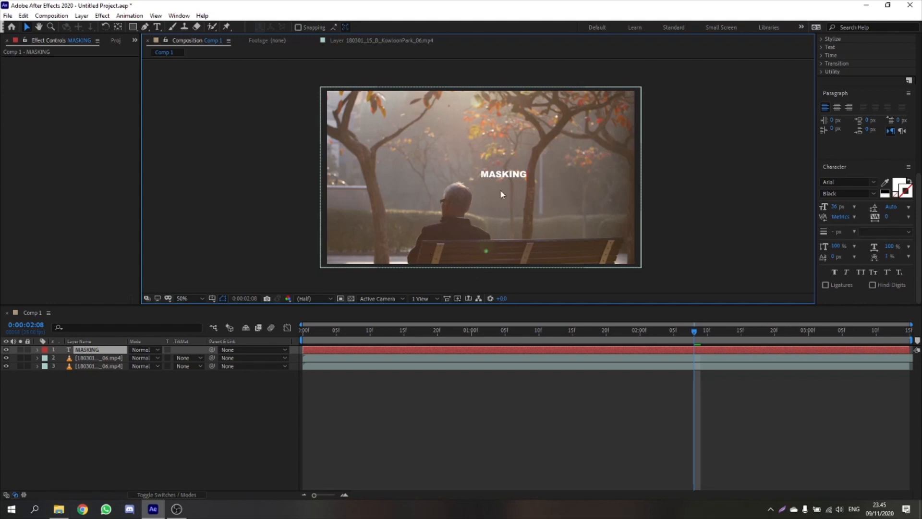
Enlarge the MASKING title to about two and a half times its size and move it to the lower left, overlapping the man's head
left_click(702, 185)
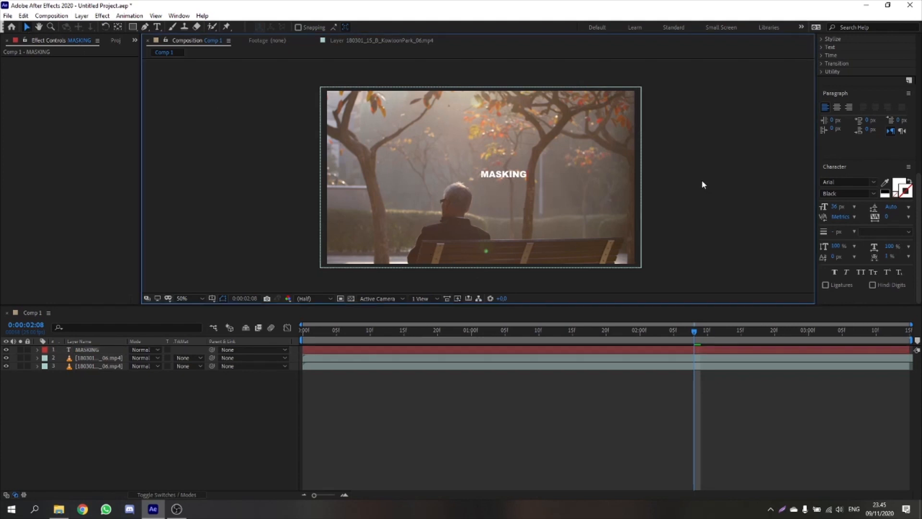
double_click(480, 175)
left_click_drag(526, 182, 604, 200)
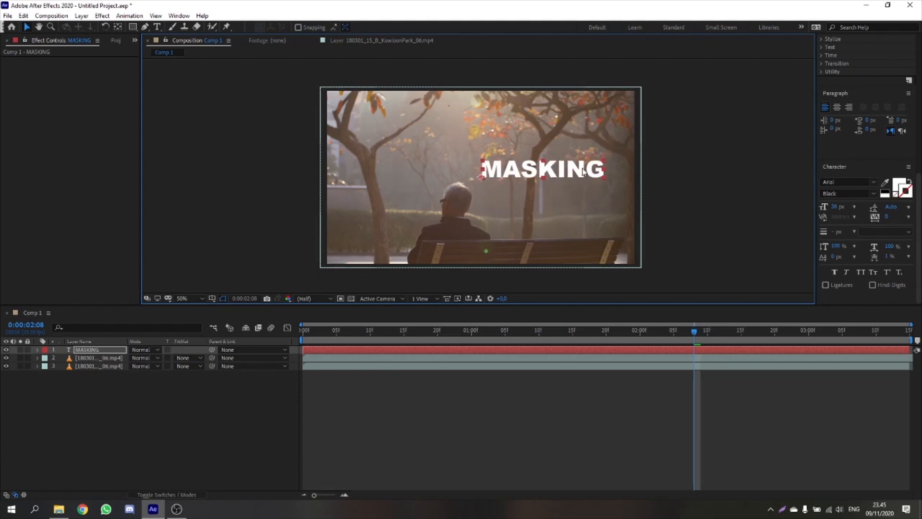
left_click_drag(586, 171, 434, 216)
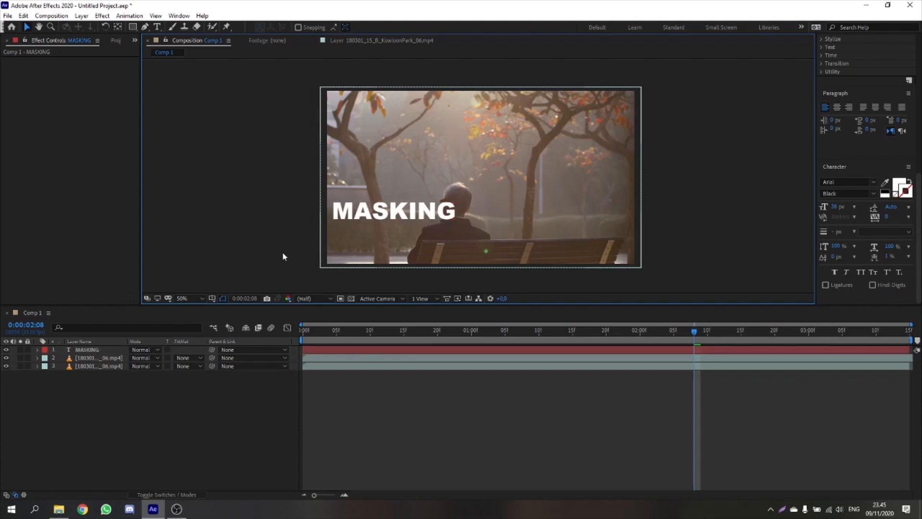
Reorder the MASKING text layer beneath the rotoscoped video layer and check the overlap at 0:00:02:02
left_click_drag(89, 350, 105, 358)
mouse_move(694, 335)
left_mouse_down()
mouse_move(307, 332)
mouse_move(771, 332)
mouse_move(384, 334)
mouse_move(319, 350)
mouse_move(653, 348)
left_mouse_up()
Set the rotoscoped layer's Roto Brush Matte to Feather 20.5 and Contrast 82%, inspecting the edge around the man's head
left_click(111, 349)
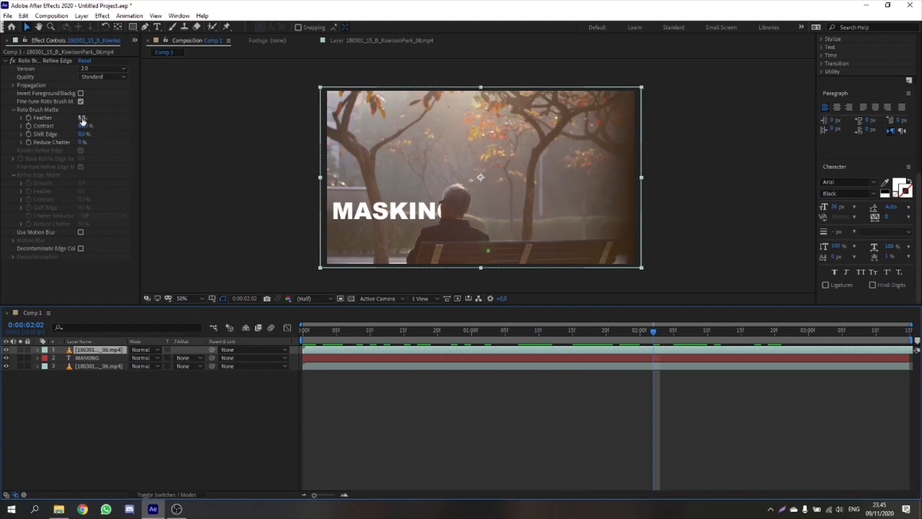
mouse_move(82, 117)
left_mouse_down()
mouse_move(118, 112)
mouse_move(99, 116)
left_mouse_up()
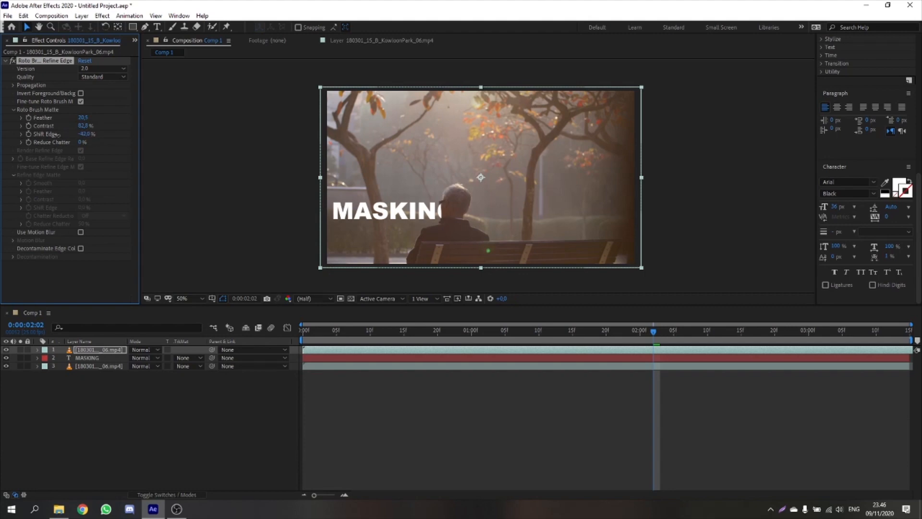
scroll(465, 201, "up", 7)
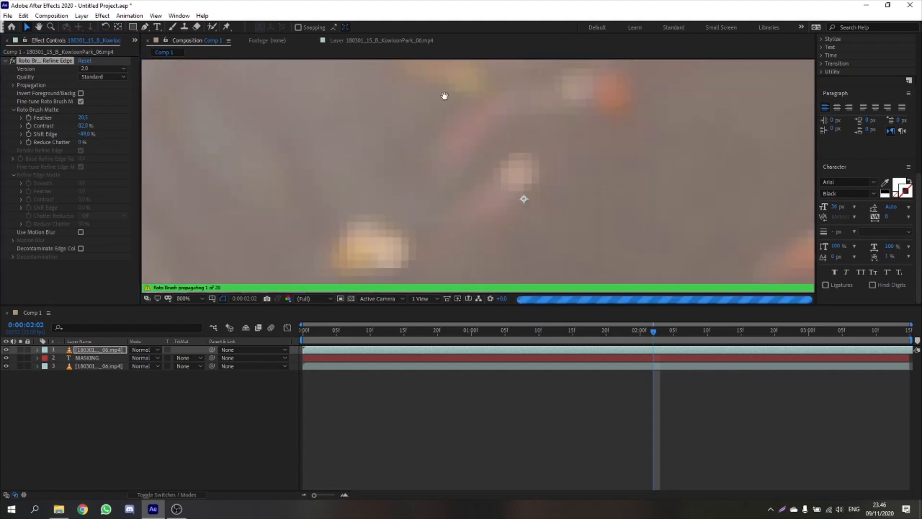
scroll(459, 191, "down", 12)
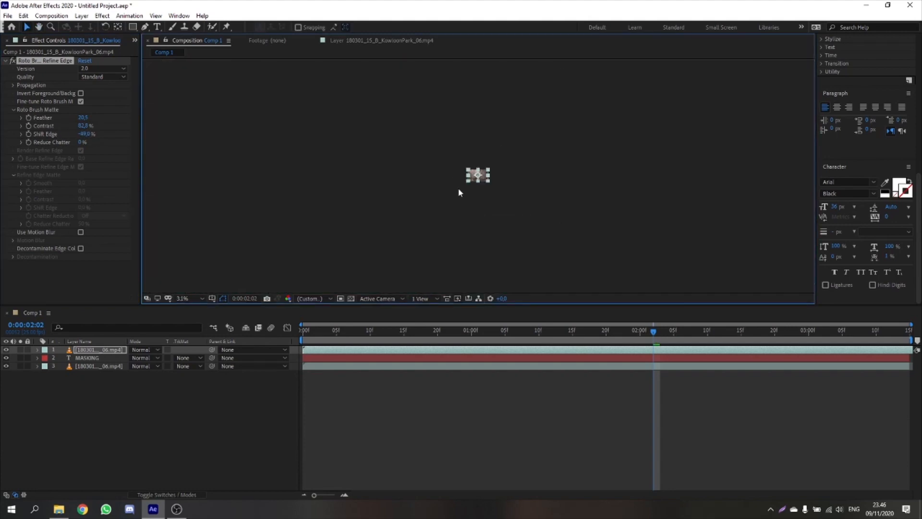
scroll(461, 190, "up", 12)
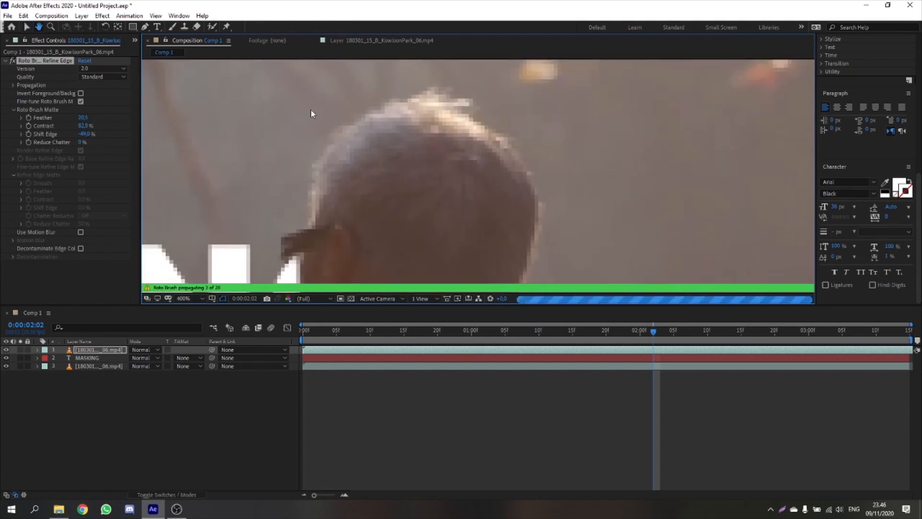
Try Shift Edge values of -100%, 0% and 47% on the Roto Brush Matte while inspecting the man's head
mouse_move(87, 135)
left_mouse_down()
mouse_move(78, 145)
mouse_move(128, 143)
left_mouse_up()
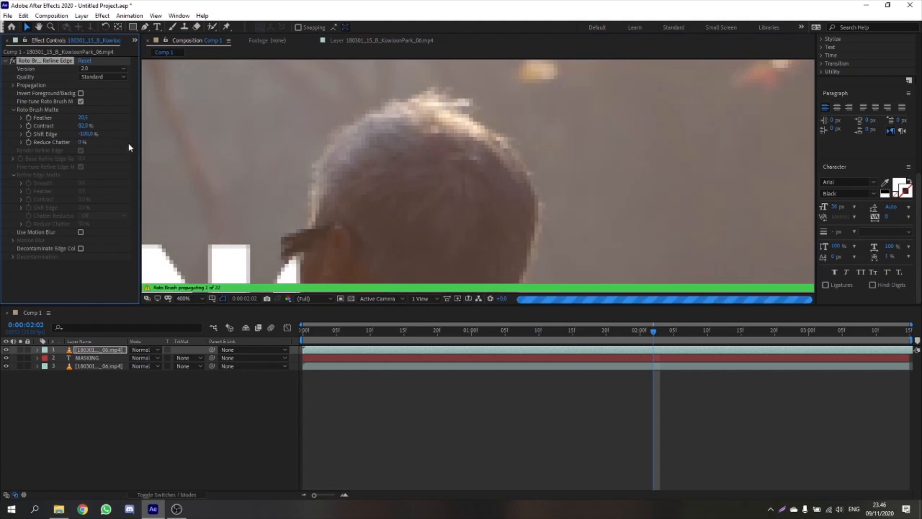
scroll(384, 181, "down", 7)
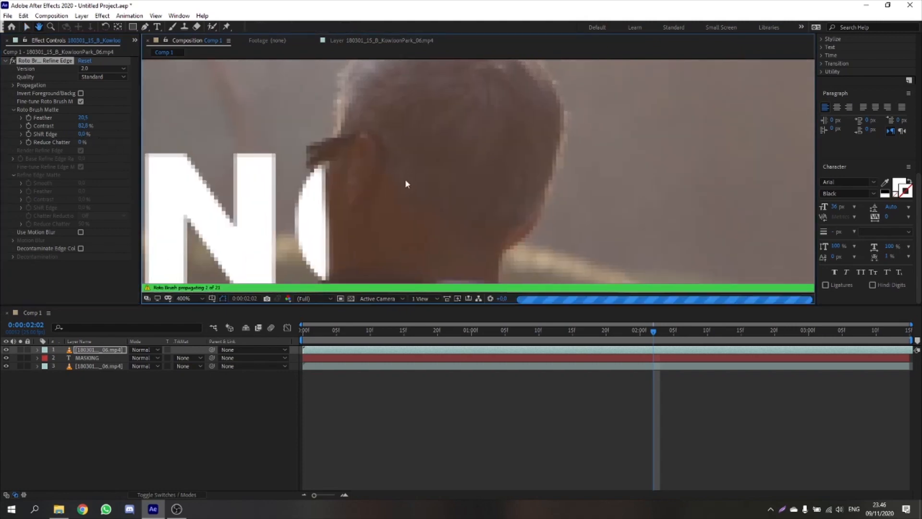
scroll(463, 192, "up", 3)
scroll(463, 194, "up", 2)
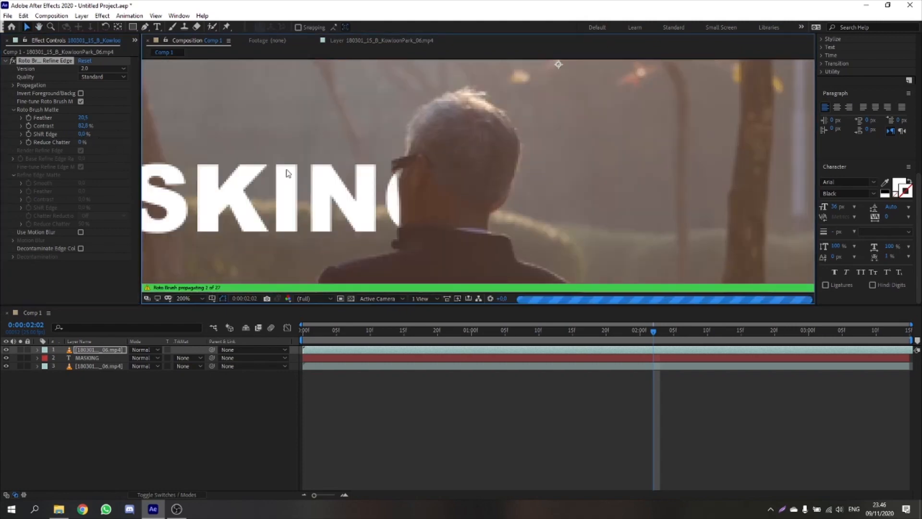
left_click_drag(82, 135, 104, 136)
Set the Roto Brush Matte's Shift Edge to about 28% with the current time at 0:00:00:23
left_click(458, 330)
scroll(475, 229, "down", 2)
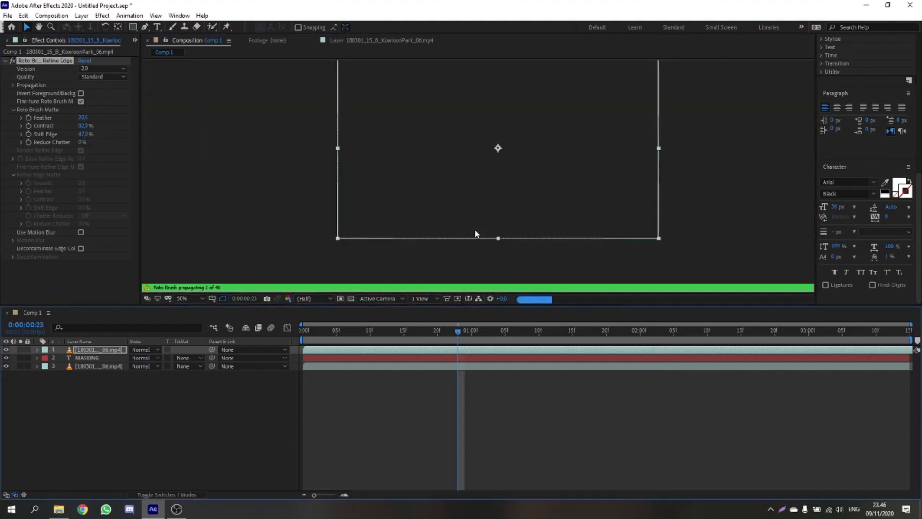
left_click_drag(544, 132, 519, 169)
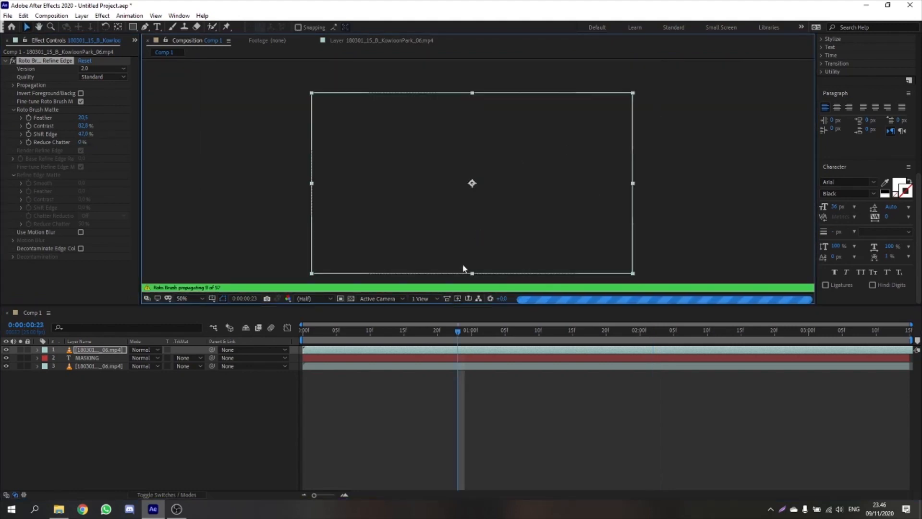
scroll(401, 216, "down", 1)
left_click_drag(87, 134, 75, 134)
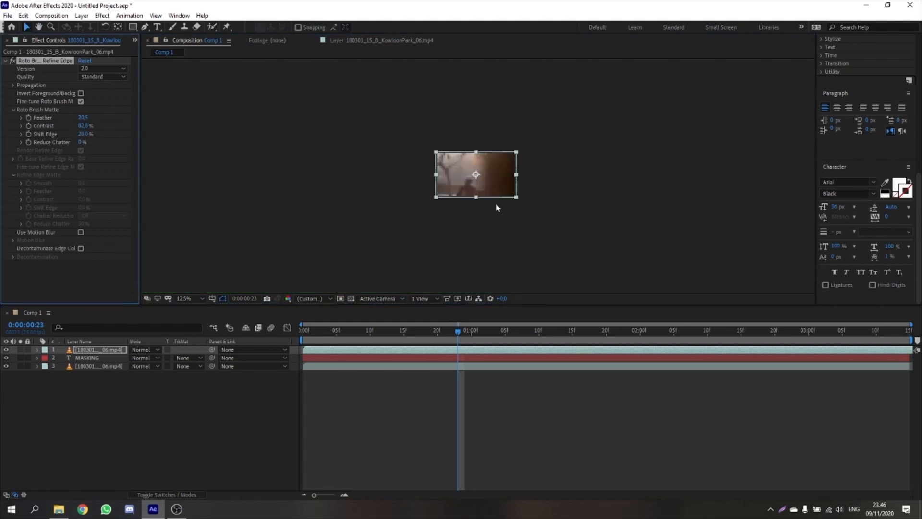
Preview the composite from the first frame and examine the matte edge at 0:00:01:17
left_click(307, 330)
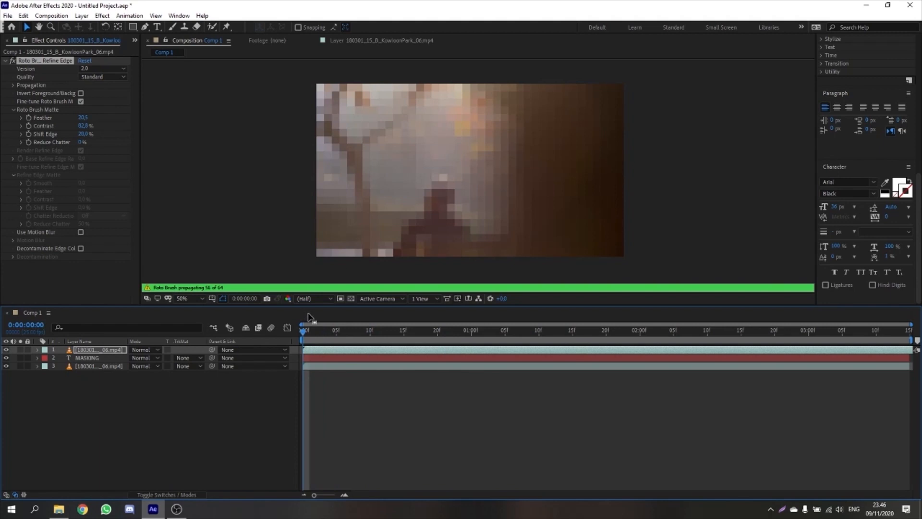
key("space")
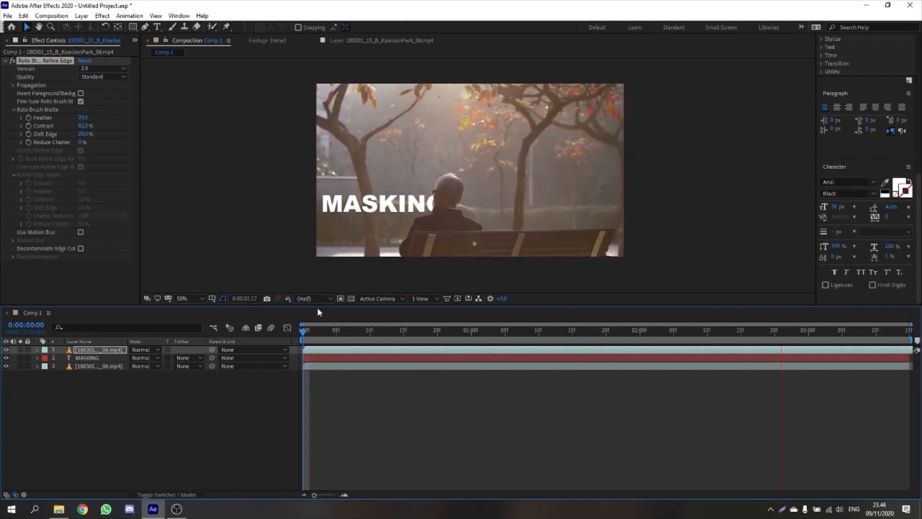
key("space")
left_click_drag(463, 328, 583, 328)
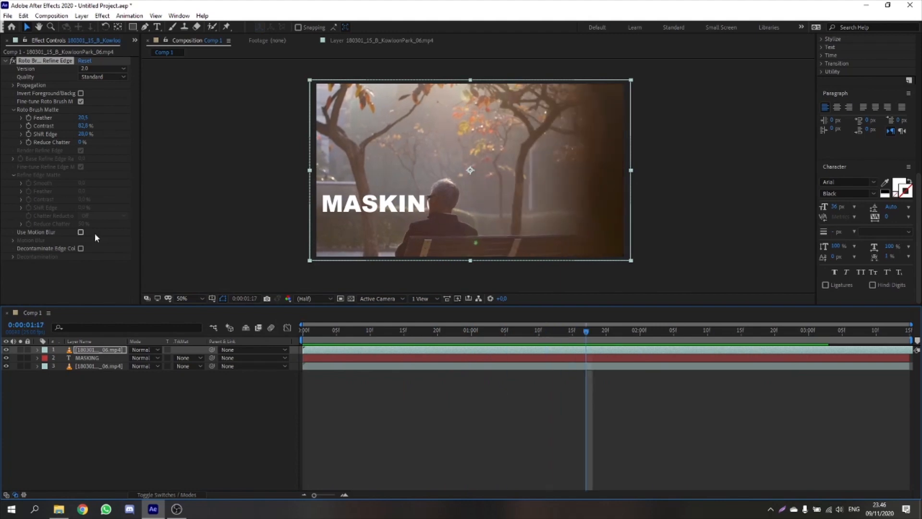
Enable Use Motion Blur in the Roto Brush & Refine Edge effect and look over its motion blur settings
left_click(81, 233)
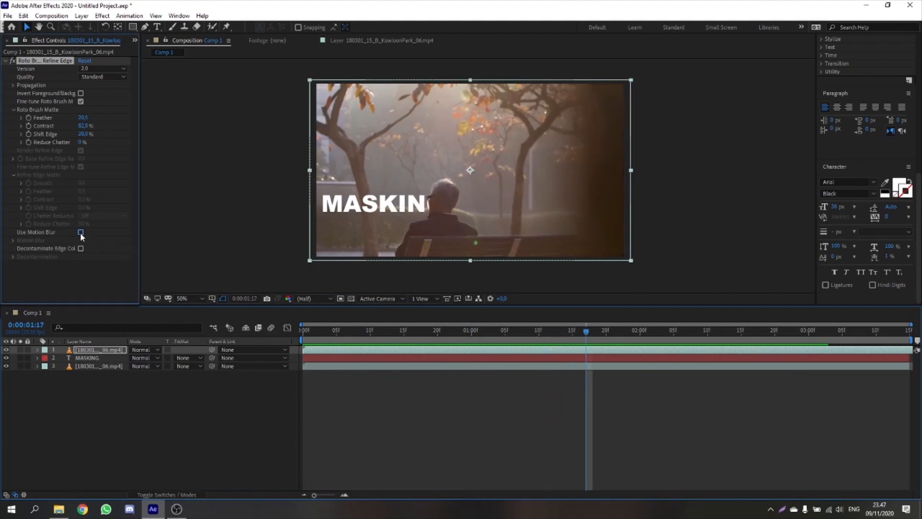
left_click(13, 240)
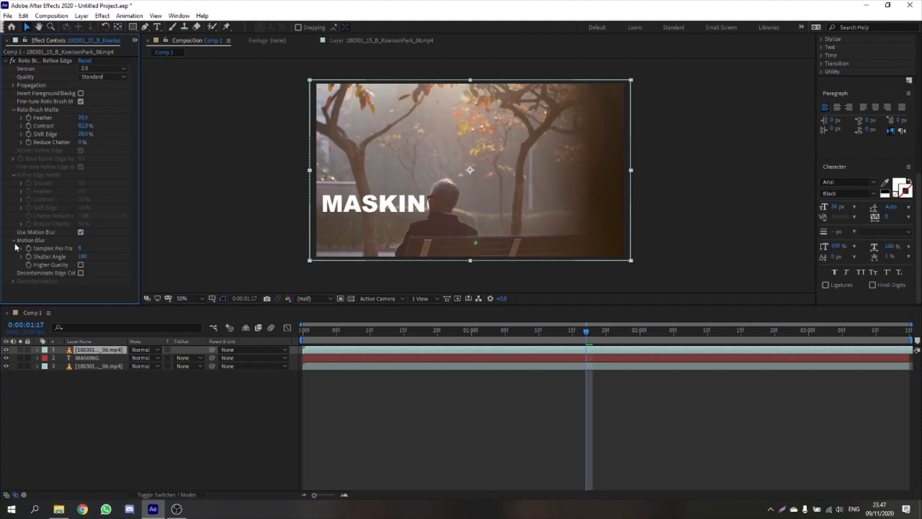
left_click(13, 241)
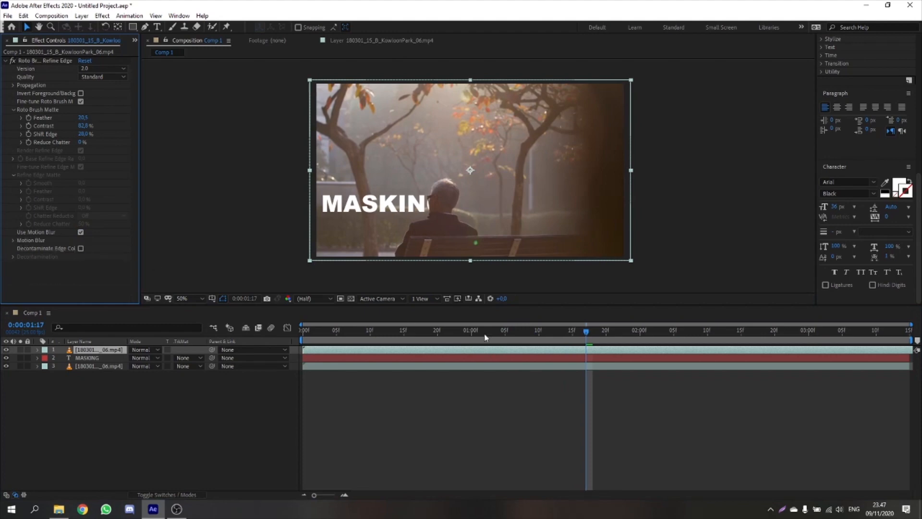
Move the MASKING text out past the left edge of the frame at 0:00:00:00 and start Position keyframing there
left_click_drag(513, 332, 218, 331)
left_click(97, 359)
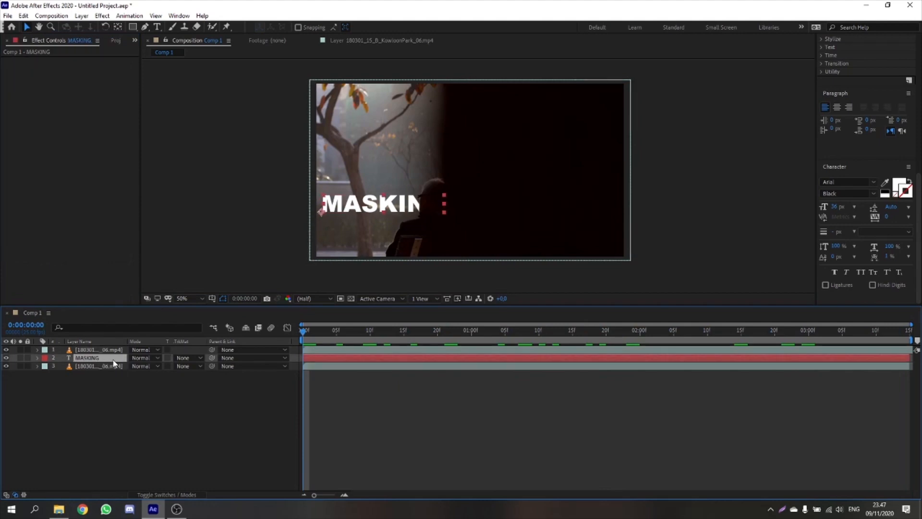
key("p")
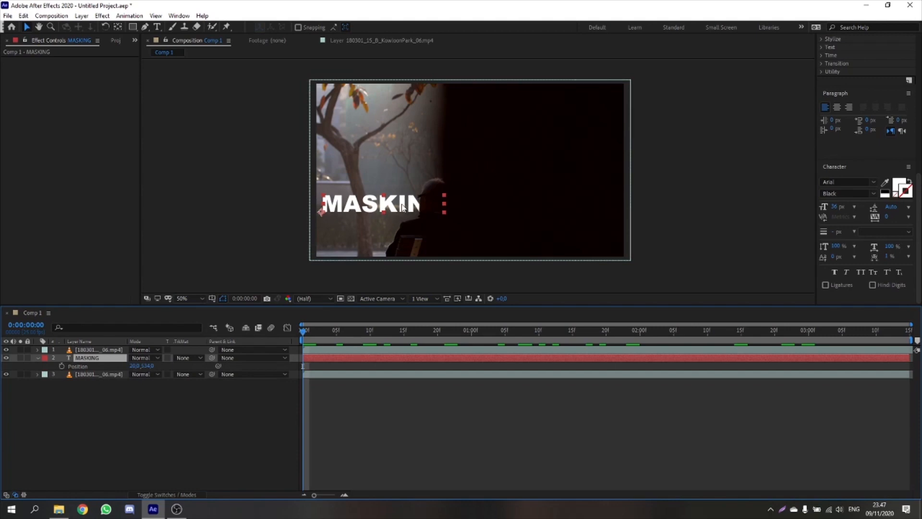
left_click_drag(402, 207, 247, 207)
left_click(62, 366)
Add a Position keyframe at 0:00:02:15 with the MASKING text back beside the man, and level its motion path
left_click_drag(357, 336, 741, 342)
left_click_drag(254, 208, 415, 207)
left_click_drag(166, 212, 172, 204)
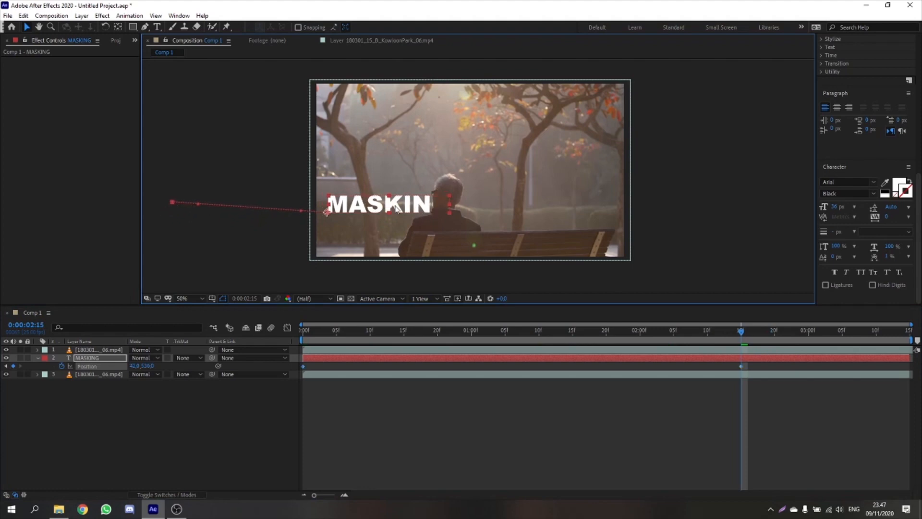
left_click_drag(395, 201, 393, 195)
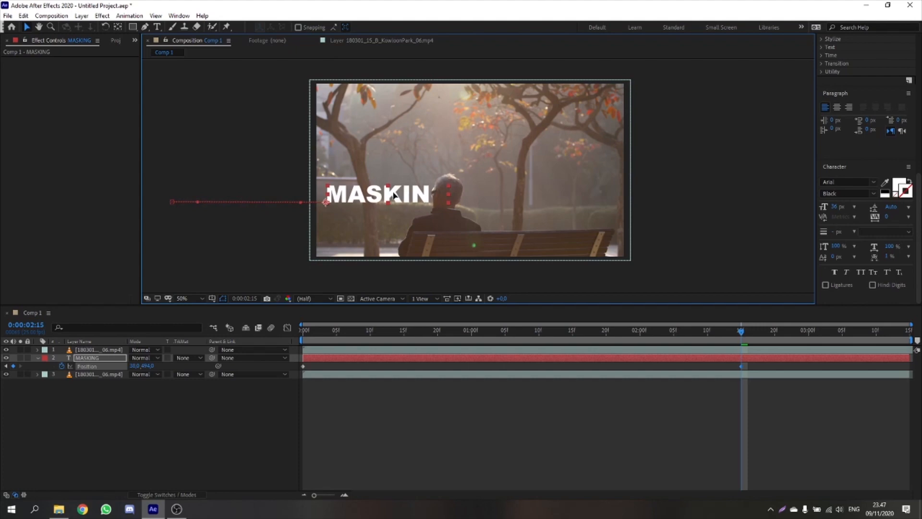
Enlarge the MASKING title at 0:00:02:15 so it extends past both sides of the man's head, keeping the motion path horizontal
left_click(447, 201)
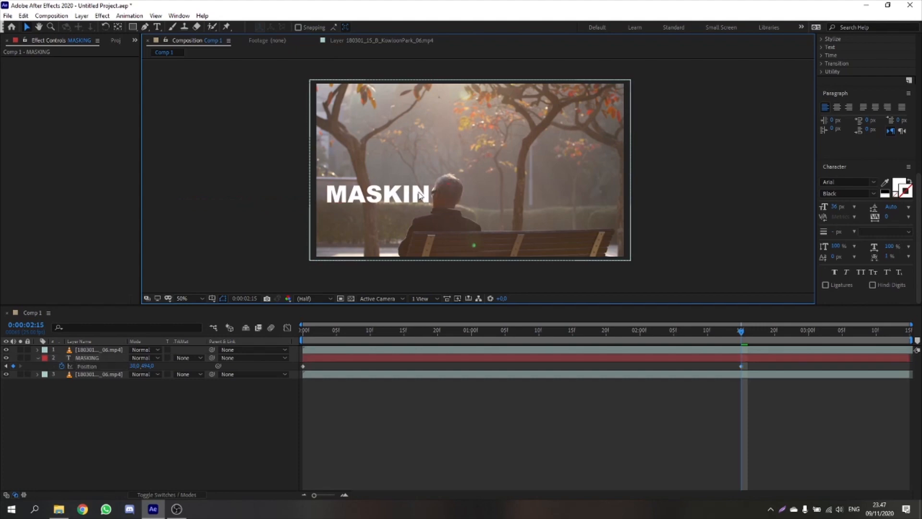
double_click(425, 198)
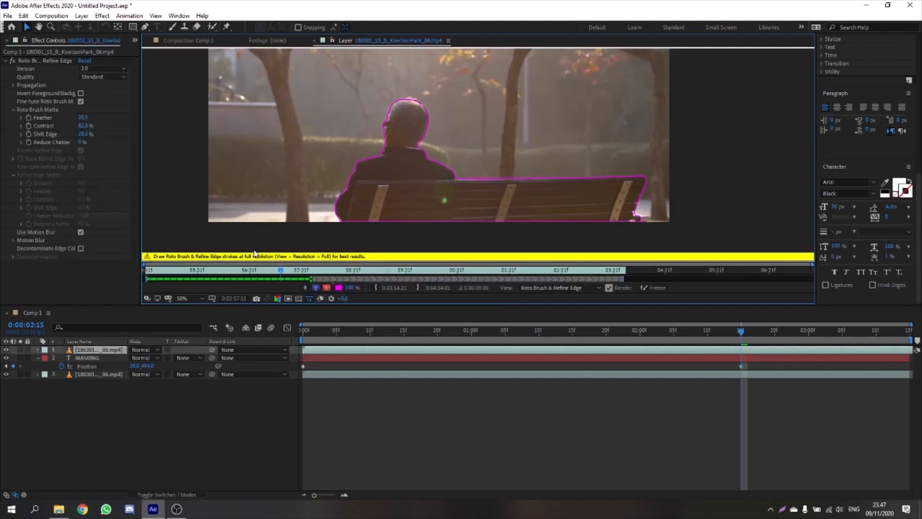
left_click(99, 359)
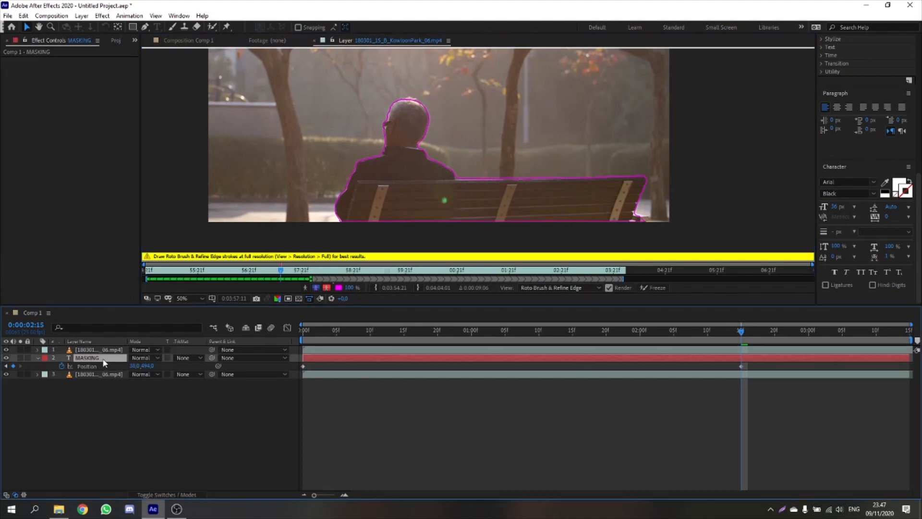
left_click(184, 43)
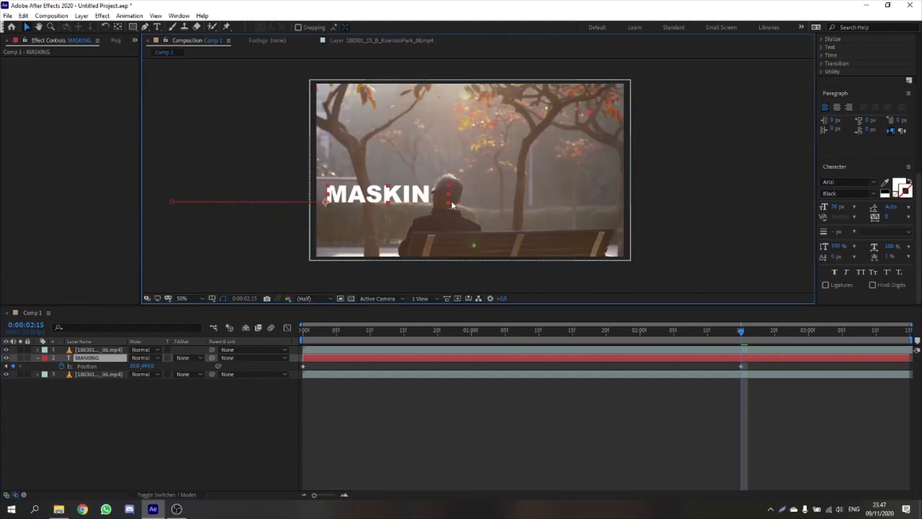
left_click_drag(455, 208, 491, 191)
left_click_drag(172, 202, 171, 201)
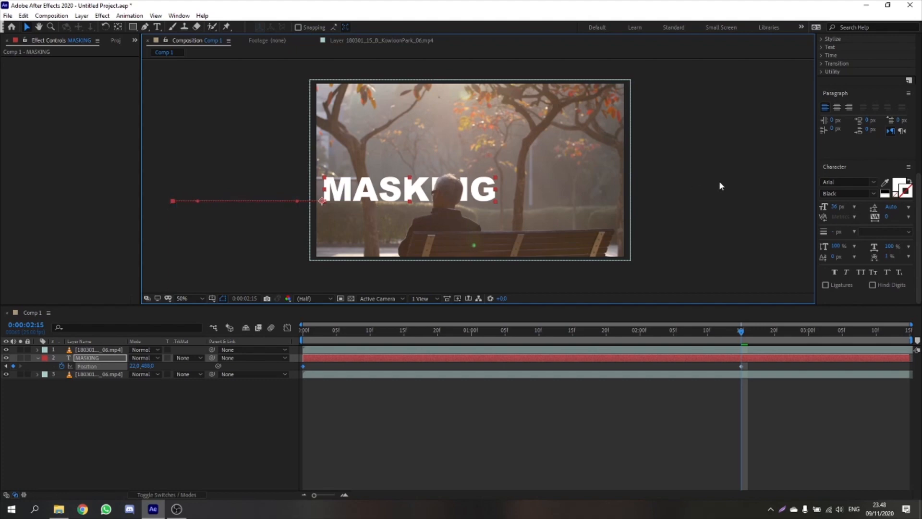
Preview the MASKING title's slide-in animation from the first frame
left_click(728, 334)
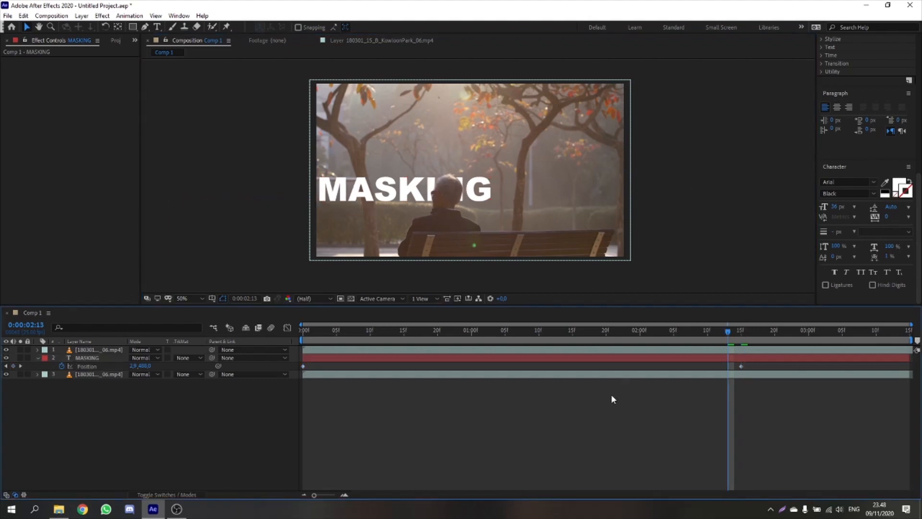
left_click_drag(678, 336, 280, 333)
key("space")
key("space")
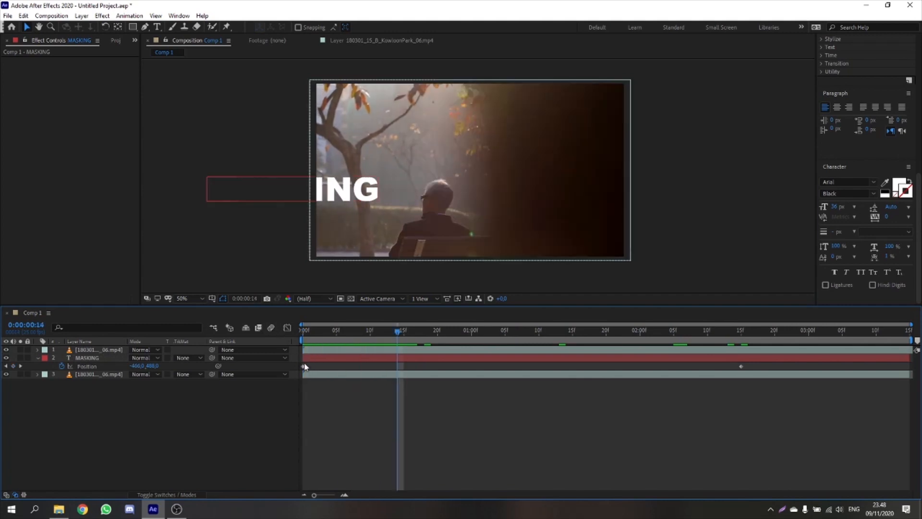
Move the MASKING title's starting Position keyframe to 0:00:00:13 and return to the first frame
left_click(304, 367)
left_click_drag(304, 367, 255, 332)
Try an extra Position keyframe at the first frame with the text farther outside the frame, preview it, and delete that keyframe
left_click_drag(342, 194, 295, 192)
key("space")
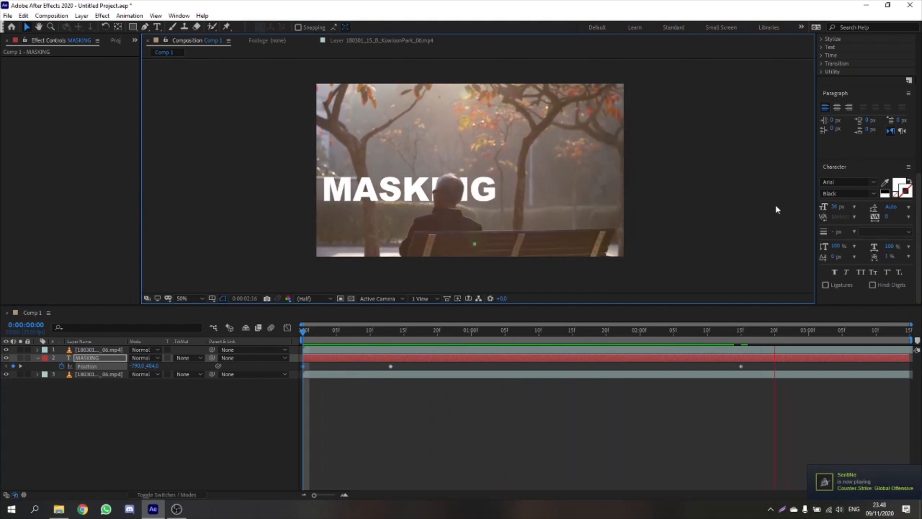
key("space")
left_click_drag(714, 331, 635, 325)
left_click_drag(410, 333, 291, 339)
key("Delete")
Shift the MASKING text farther left at the 0:00:00:13 Position keyframe, to about X -770, and preview from the first frame
left_click_drag(368, 334, 391, 336)
left_click(391, 366)
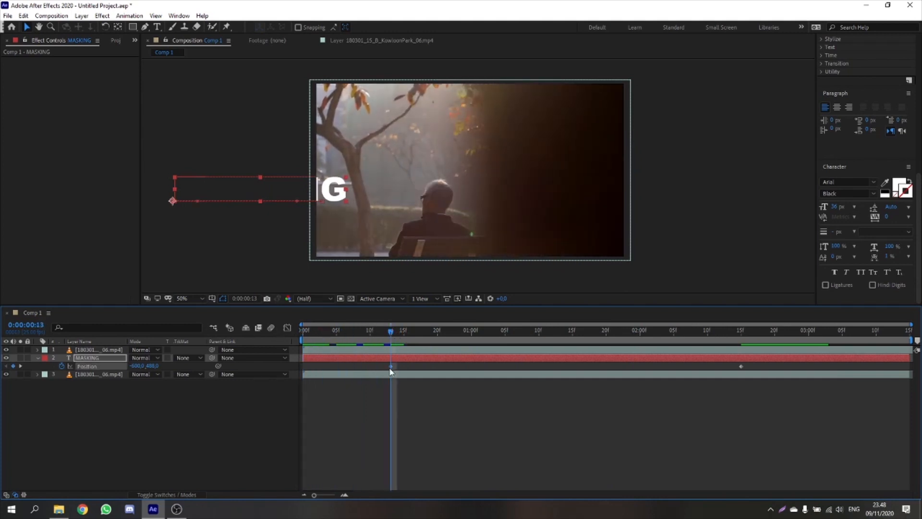
left_click_drag(340, 195, 298, 195)
key("space")
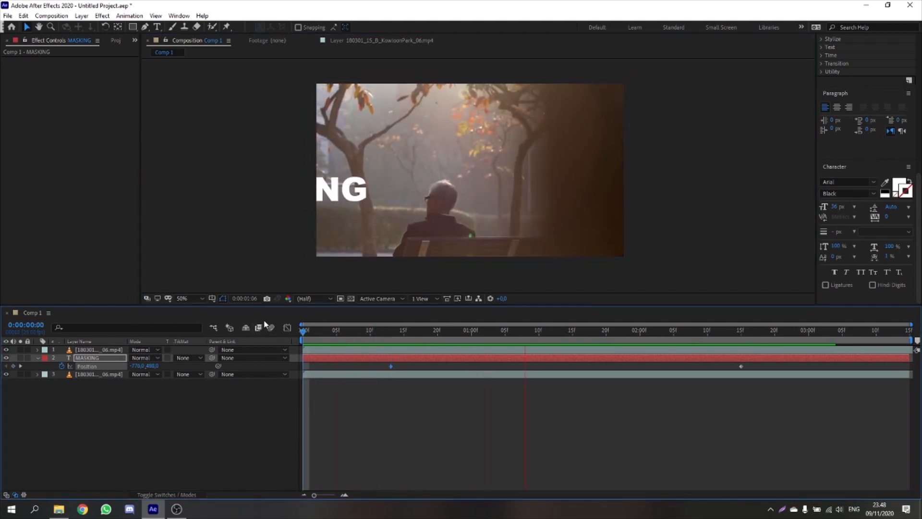
Go to 0:00:02:15 and apply Easy Ease to the MASKING title's Position keyframe at 0:00:00:13
left_click(572, 328)
left_click_drag(578, 325, 716, 313)
left_click(740, 367)
left_click(389, 369)
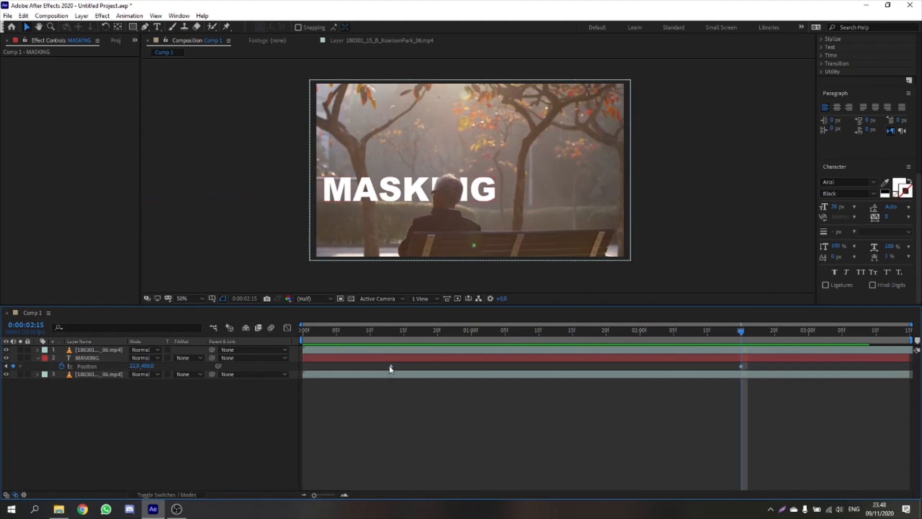
left_click(391, 367)
left_click(742, 366)
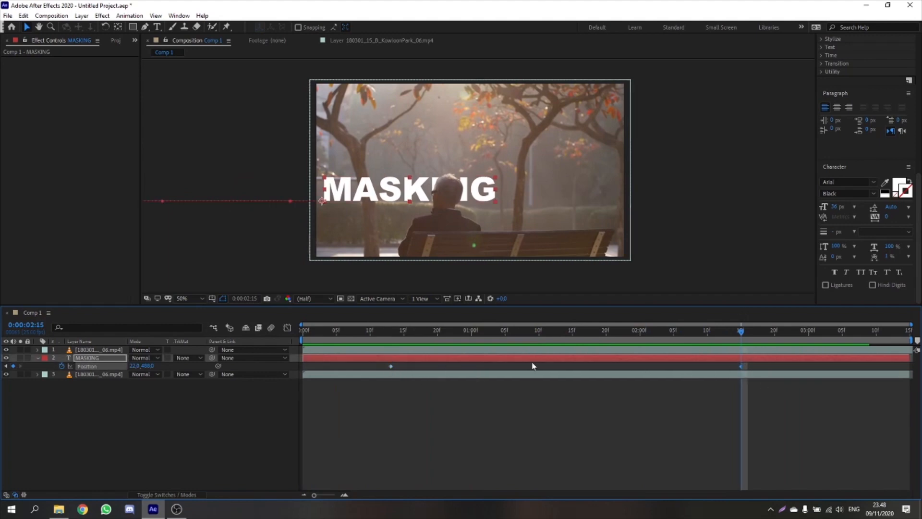
left_click(388, 367)
left_click(391, 367)
left_click_drag(368, 405, 390, 368)
key("F9")
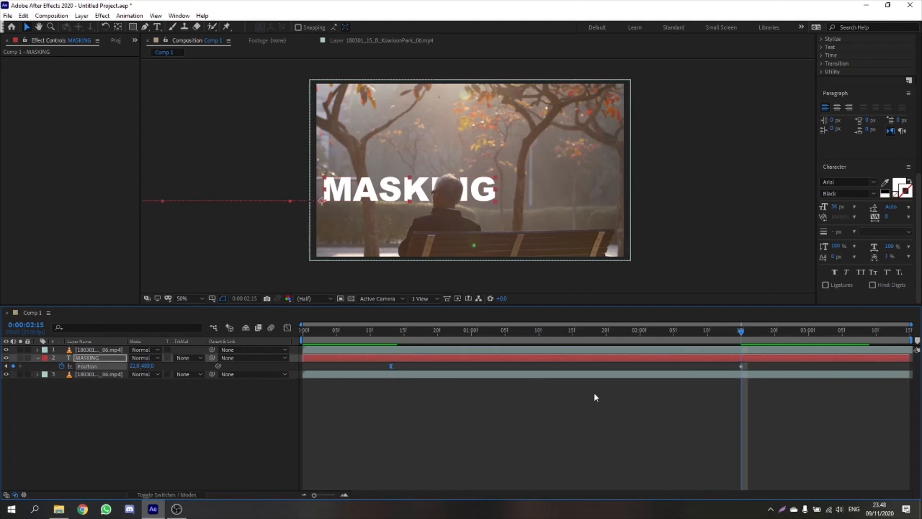
Apply Easy Ease to both of the MASKING title's Position keyframes
left_click(739, 370)
left_click(742, 367)
left_click_drag(768, 408, 379, 365)
right_click(392, 368)
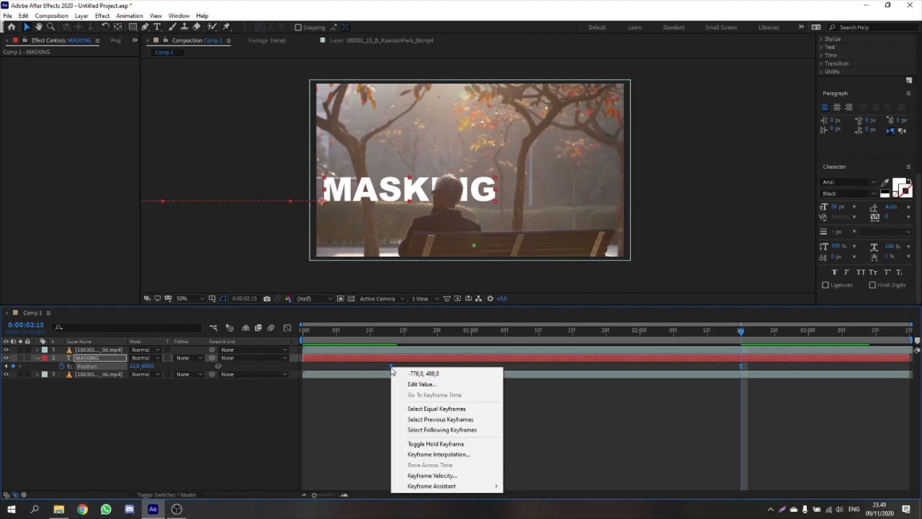
mouse_move(446, 485)
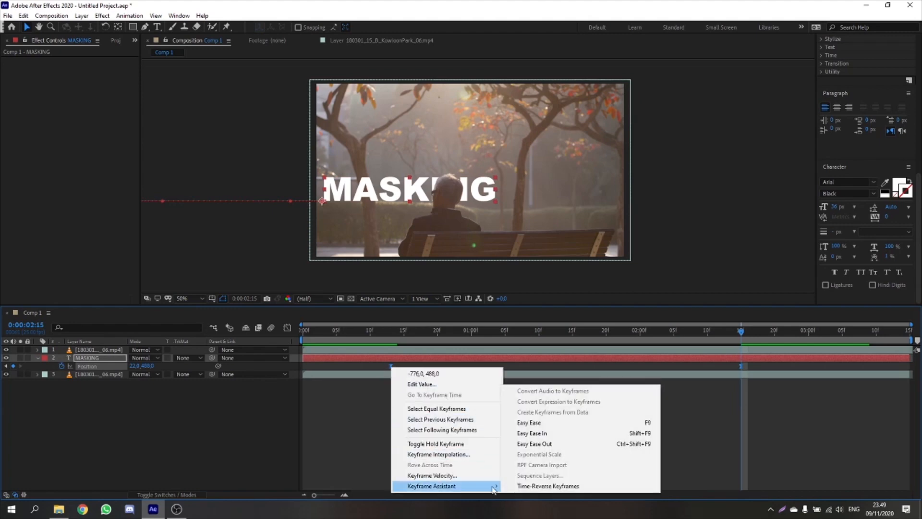
left_click(582, 425)
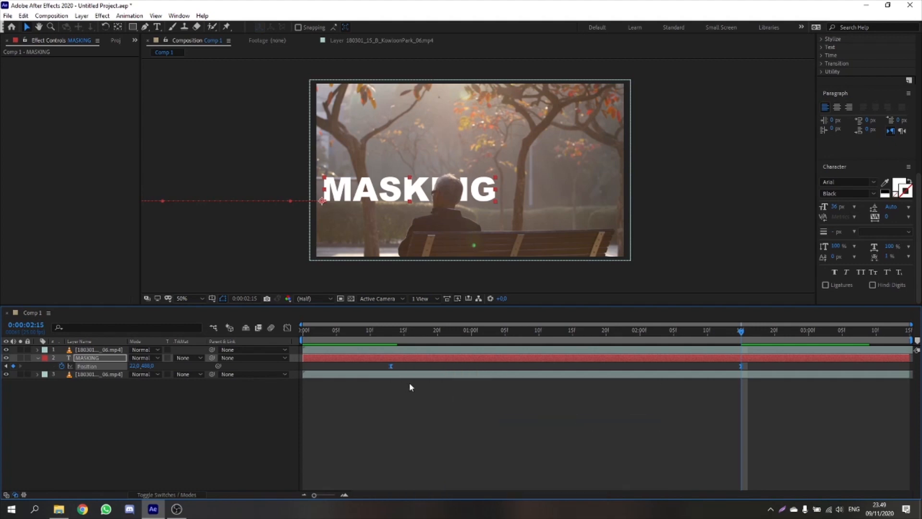
Show the title's Position animation in the Graph Editor with Edit Speed Graph as the graph type
left_click(287, 328)
mouse_move(392, 467)
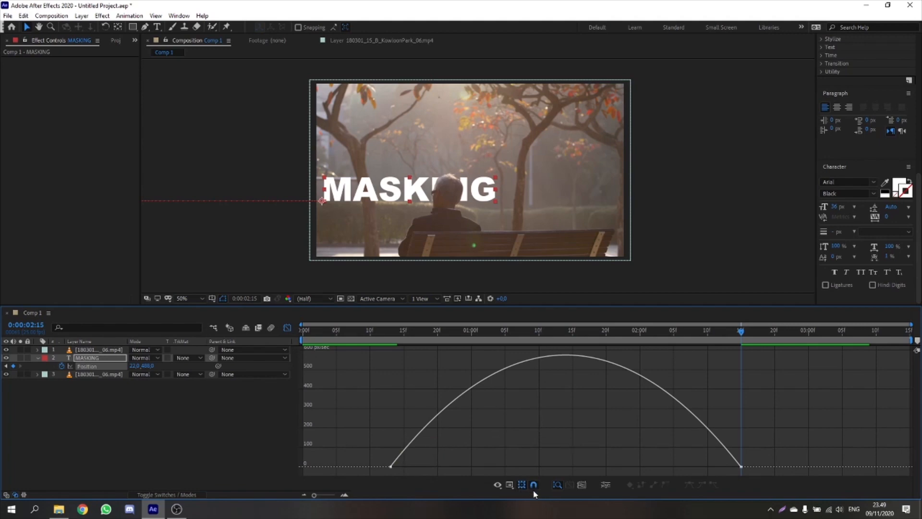
left_click(509, 485)
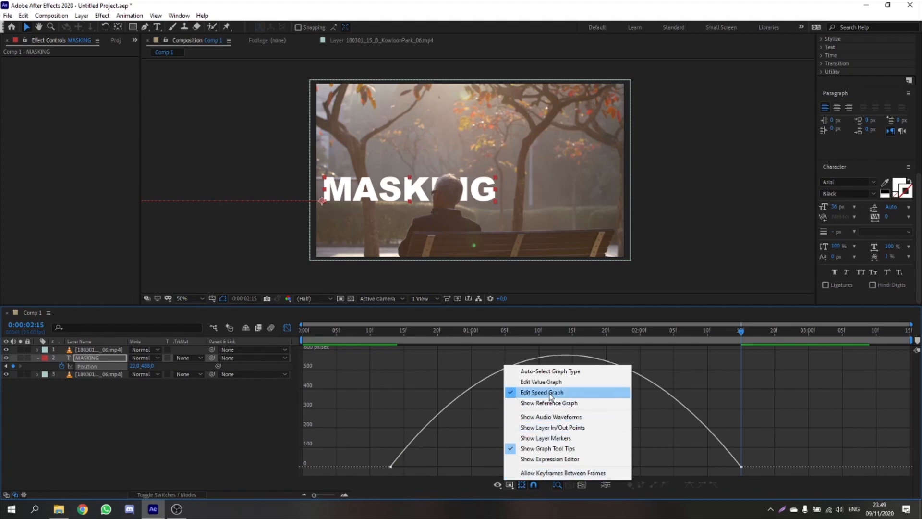
left_click(530, 395)
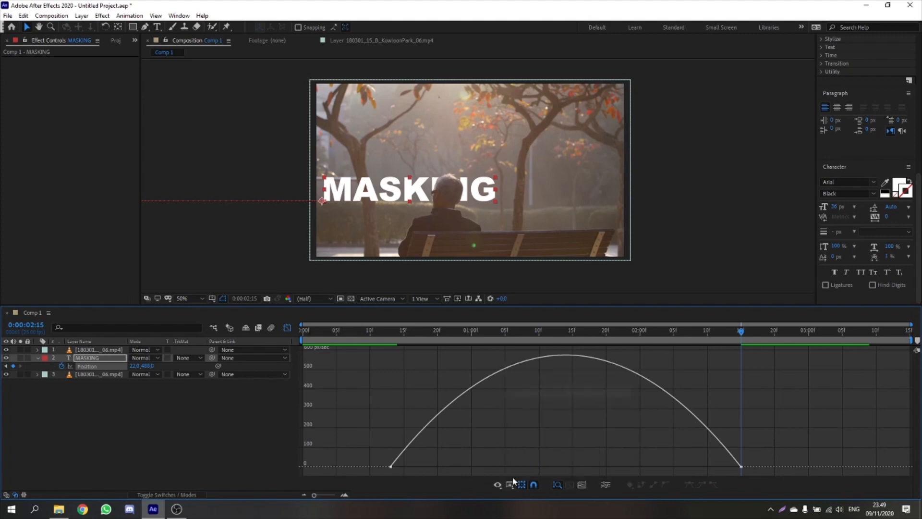
Spread the Position keyframes in the speed graph to about 0:00:00:01 and 0:00:03:05, close the graph, and preview from the first frame
left_click(392, 466)
left_click_drag(391, 466, 329, 464)
left_click_drag(741, 466, 842, 468)
left_click_drag(334, 463, 310, 468)
left_click_drag(577, 334, 302, 332)
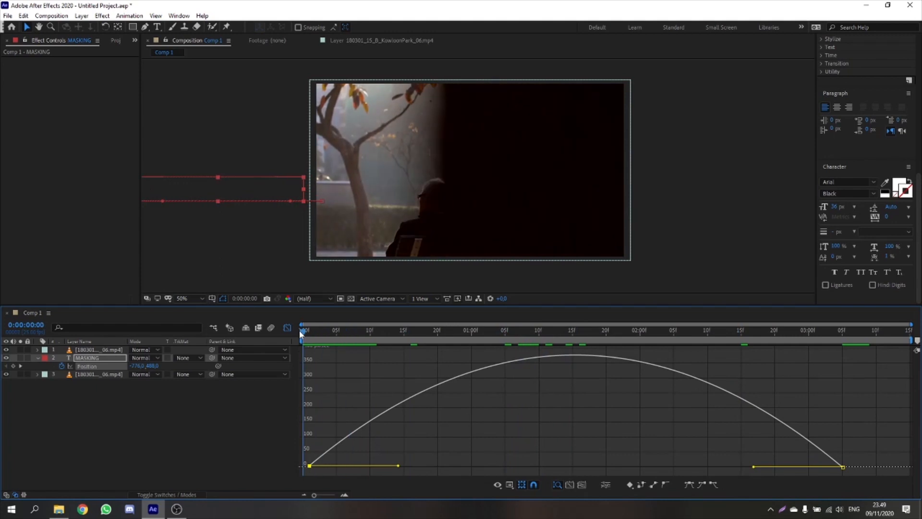
left_click(287, 329)
key("space")
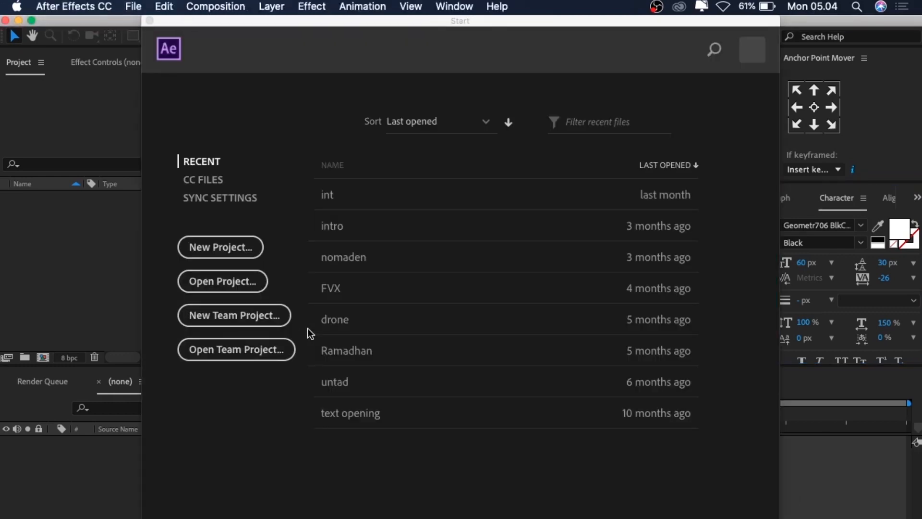
Start a new project and create a composition named masking with the HDTV 1080 25 preset
left_click(86, 285)
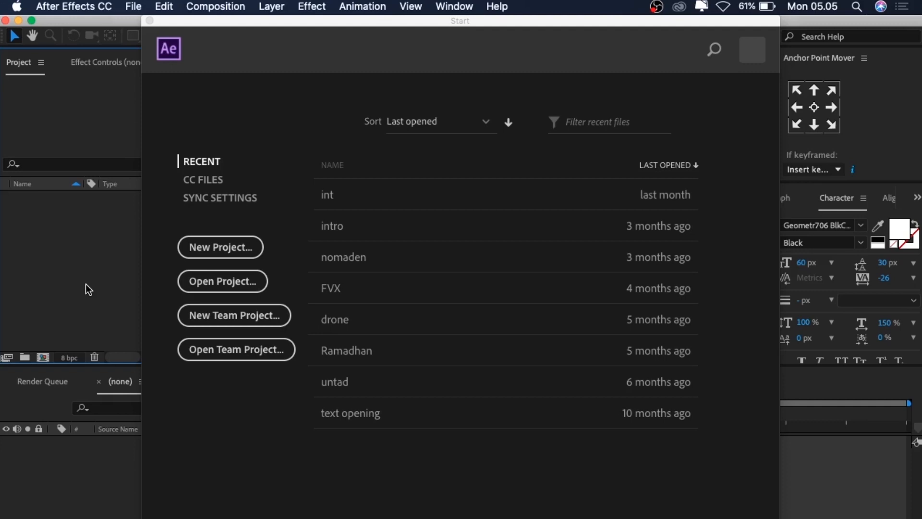
left_click(206, 248)
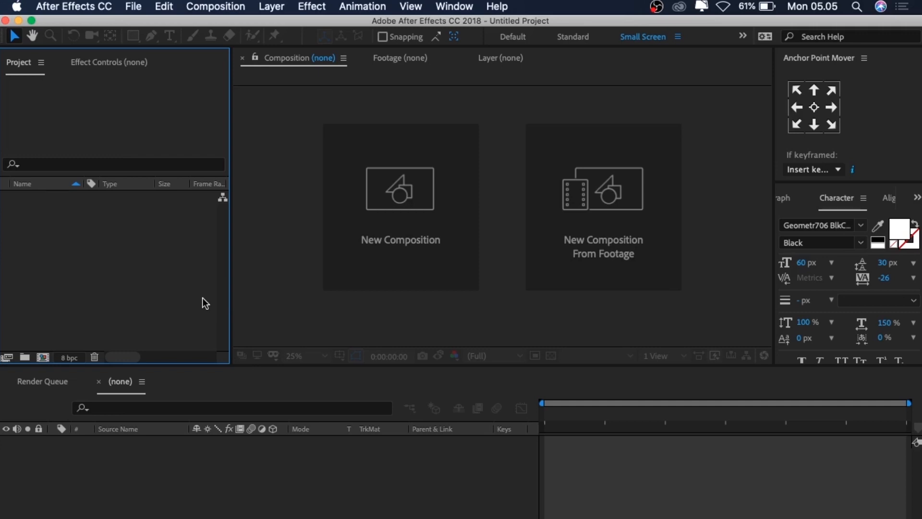
key("super+n")
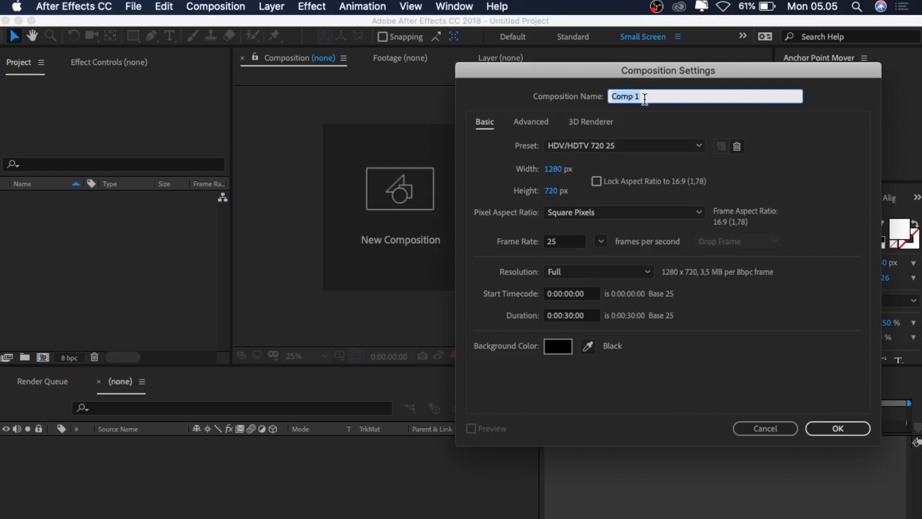
type("masking")
left_click(690, 150)
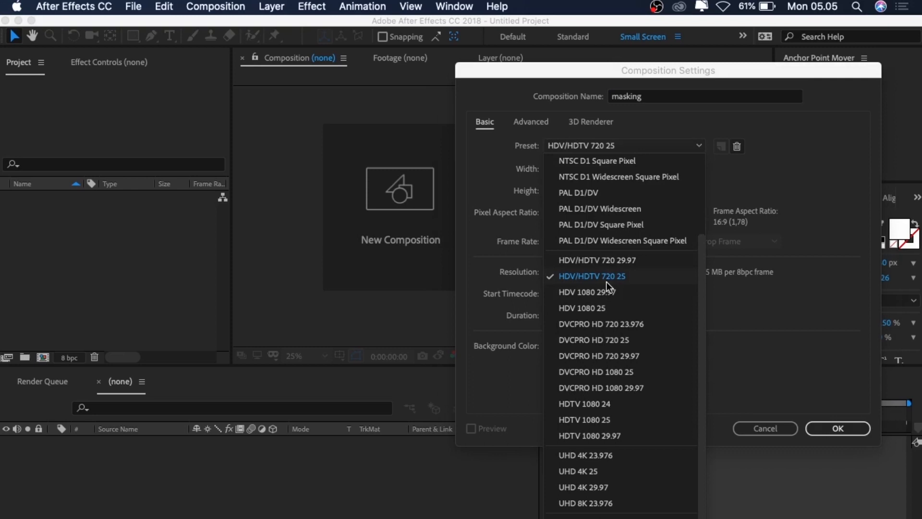
left_click(592, 421)
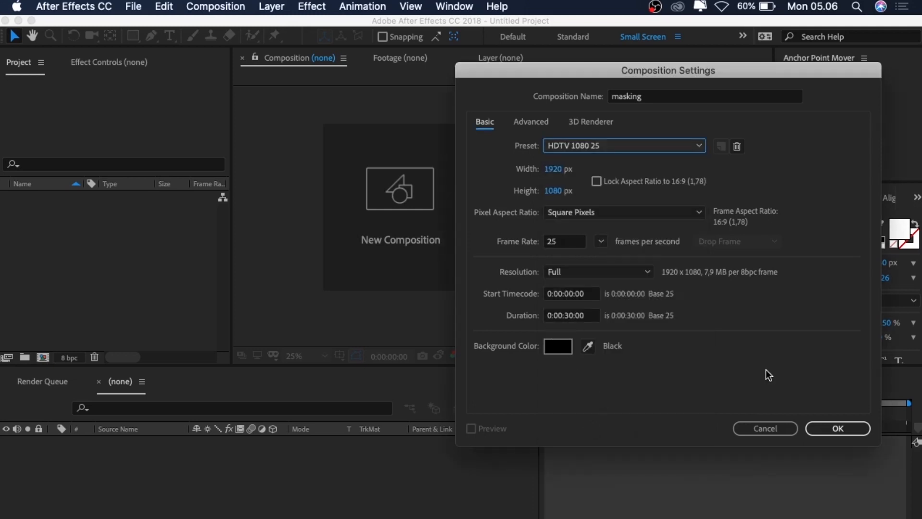
left_click(822, 428)
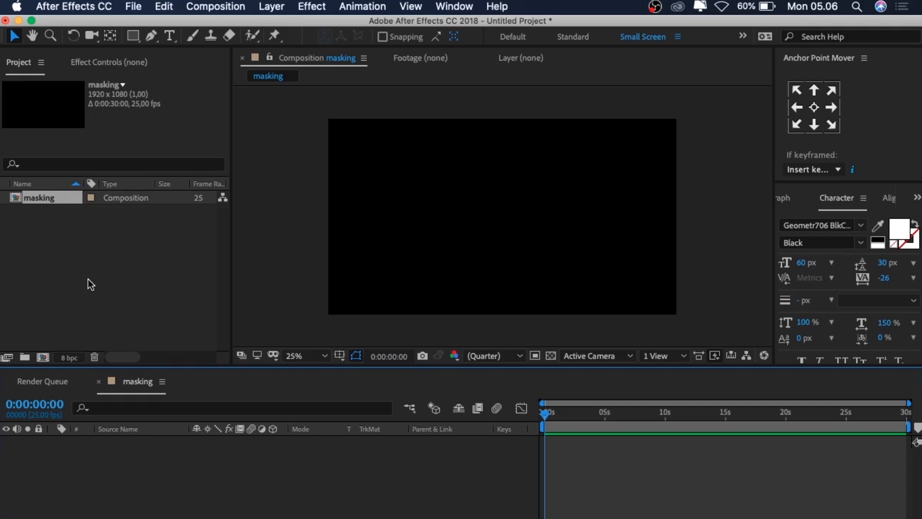
Import the clip footage masking.mp4 from the #tugas folder into the project
right_click(79, 255)
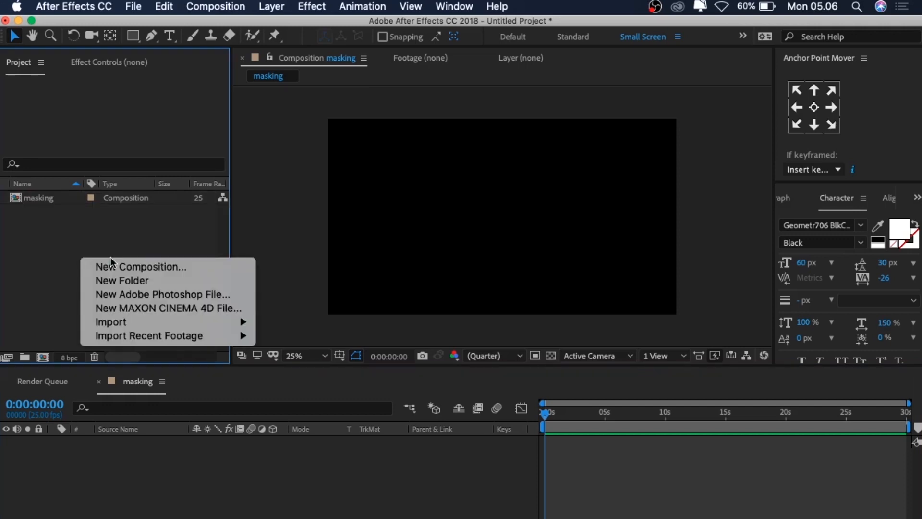
mouse_move(205, 320)
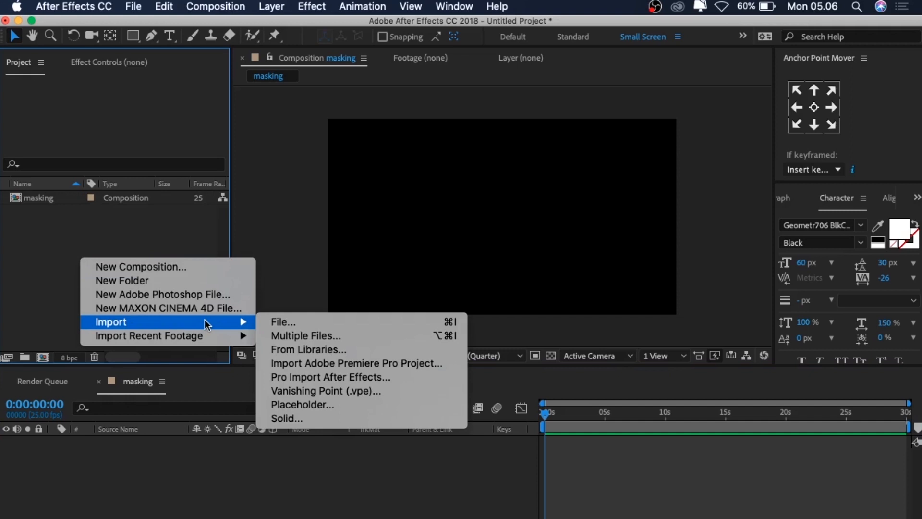
left_click(281, 323)
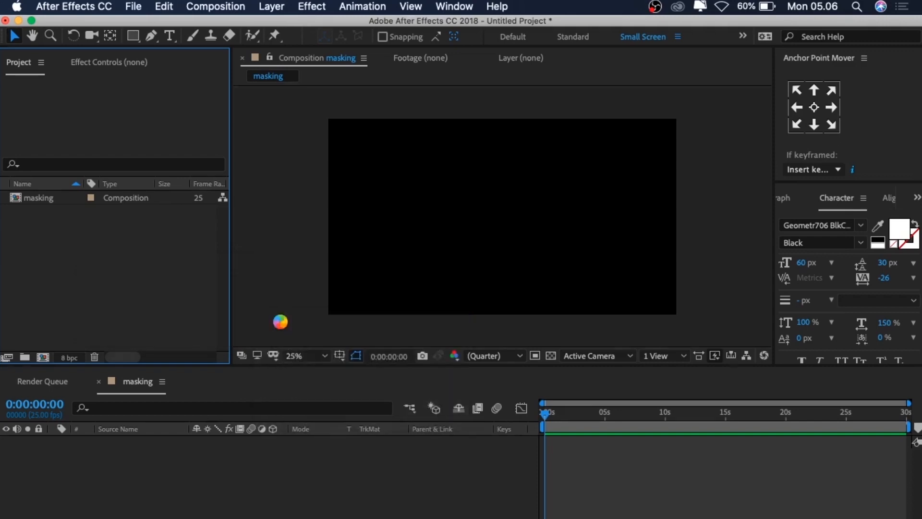
left_click(434, 190)
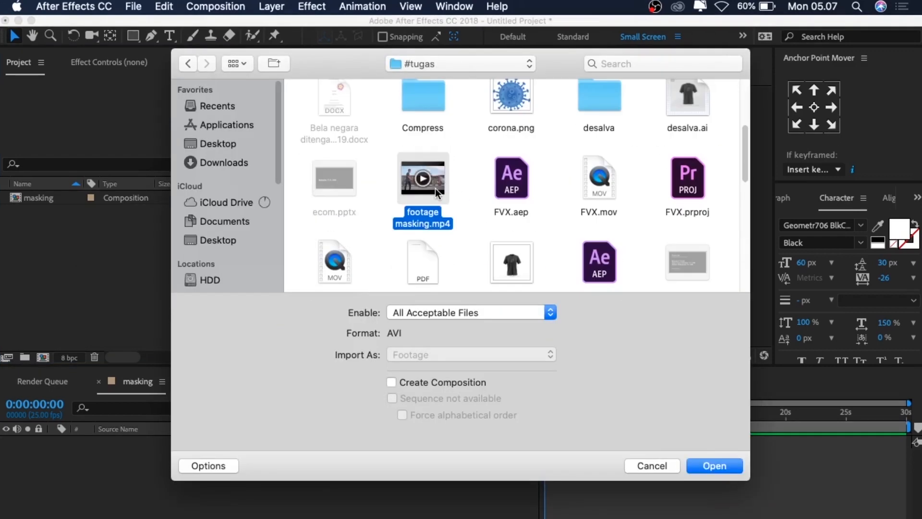
left_click(715, 465)
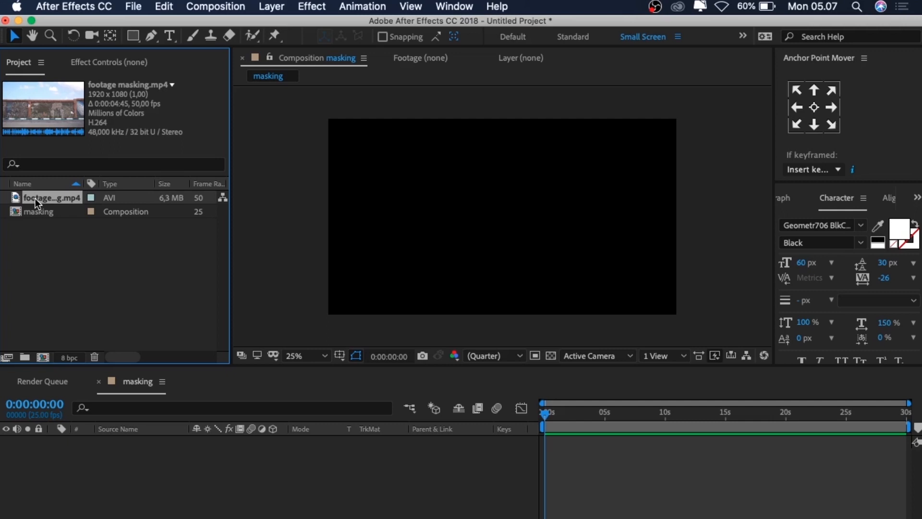
Add footage masking.mp4 to the masking composition and duplicate its layer
left_click_drag(35, 198, 106, 456)
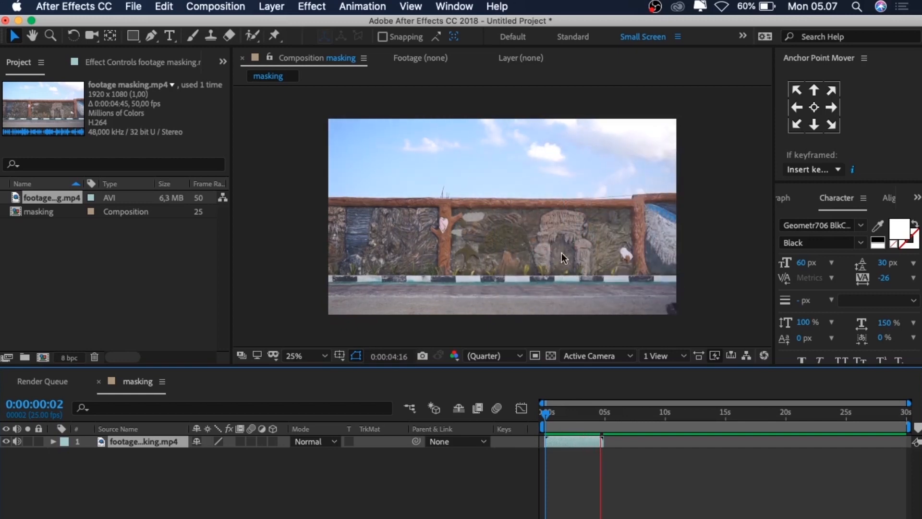
left_click(154, 442)
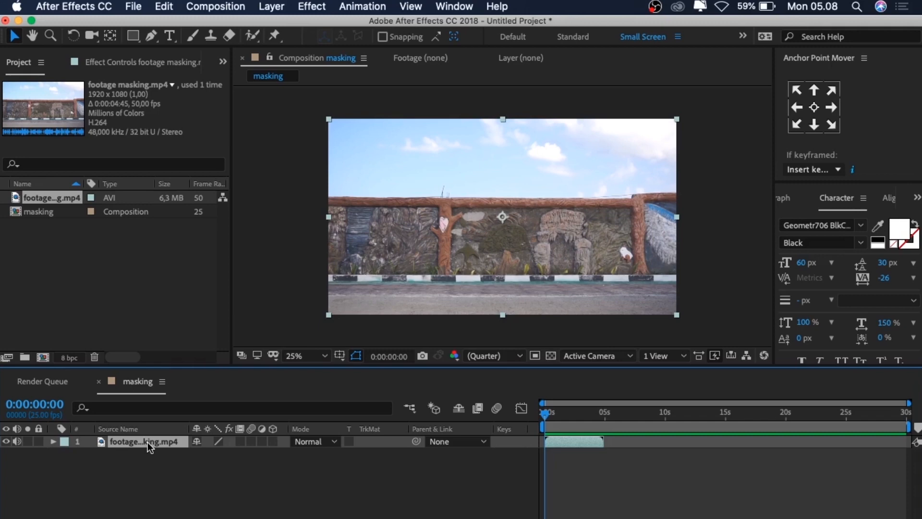
key("super+d")
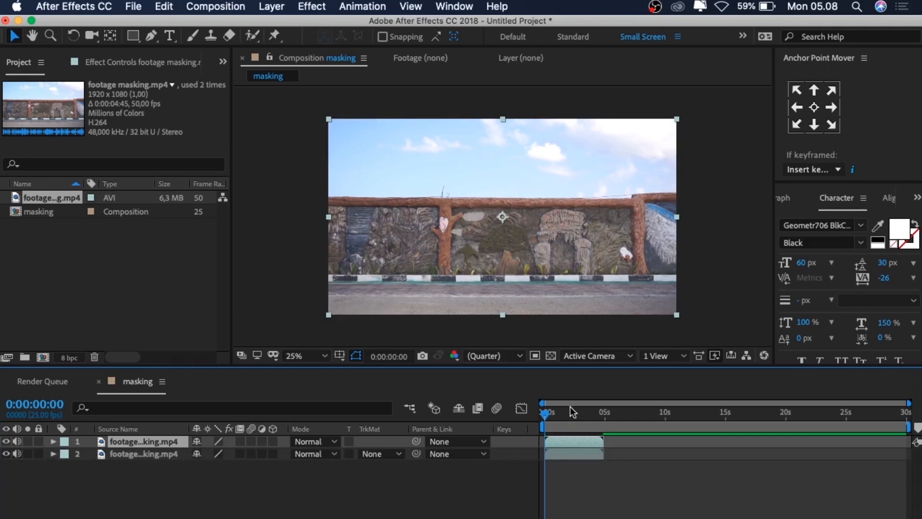
Go to 0:00:02:18, where the man is mid-frame, and add a text layer reading MASKING
left_click_drag(544, 420, 577, 422)
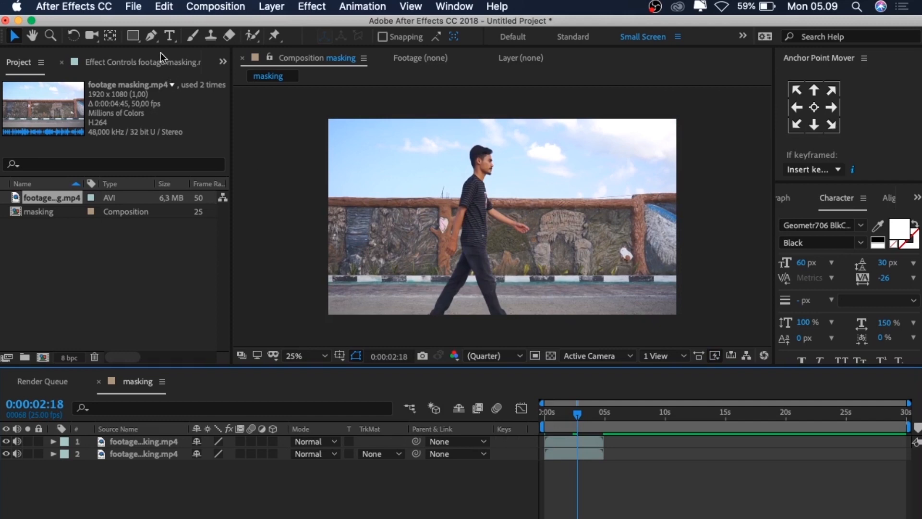
left_click(169, 37)
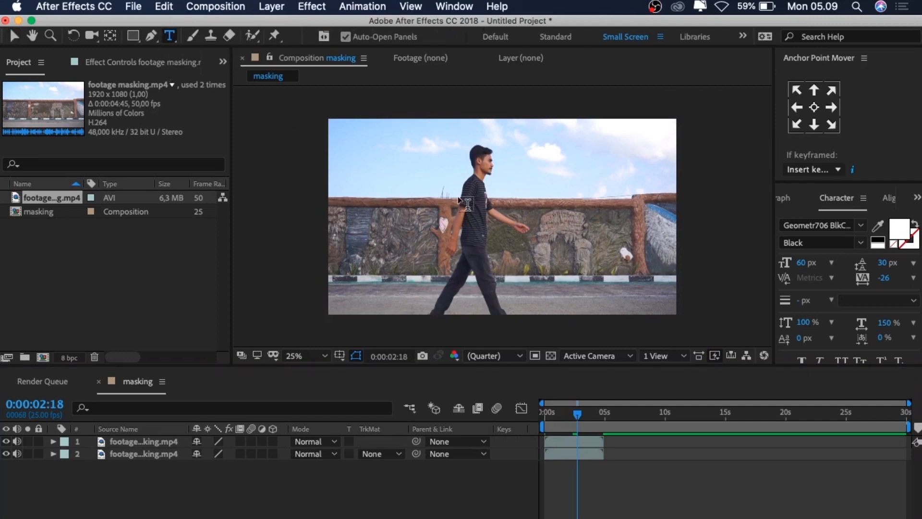
left_click(424, 243)
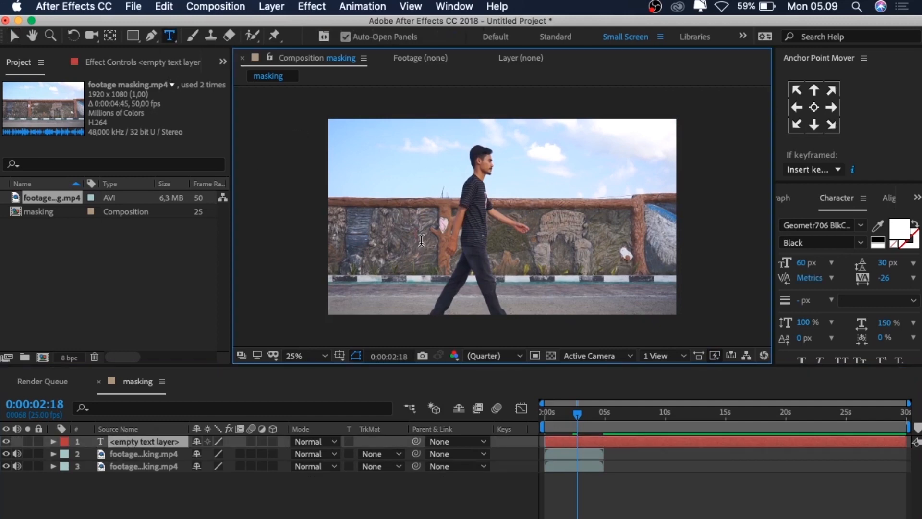
type("MASKING")
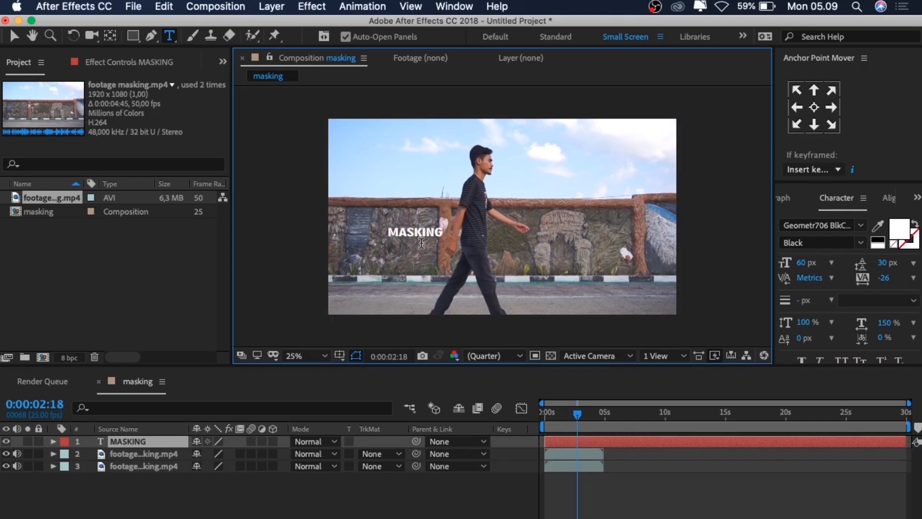
Enlarge the MASKING title, place it across the walking man's hips, and center its anchor point
left_click(14, 36)
left_click_drag(444, 239, 566, 261)
left_click(814, 108)
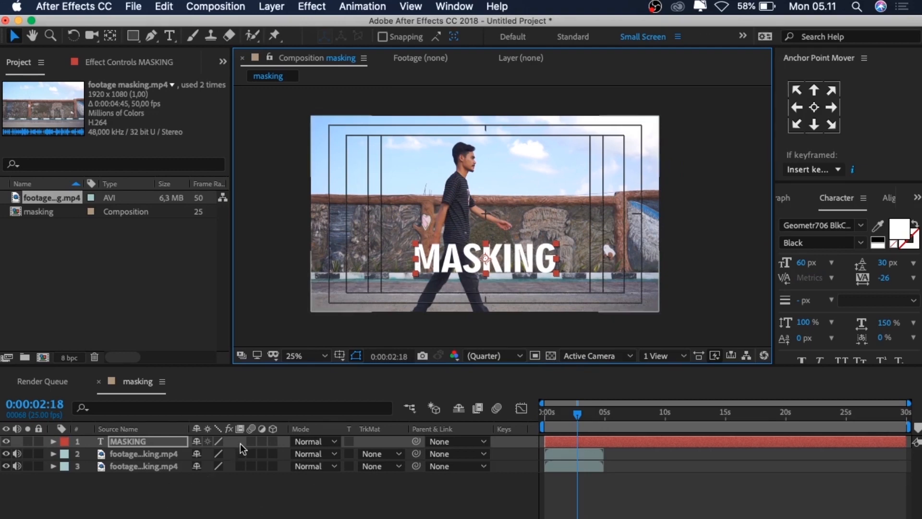
Select the upper footage masking.mp4 layer and activate the Pen tool for masking it
left_click(150, 456)
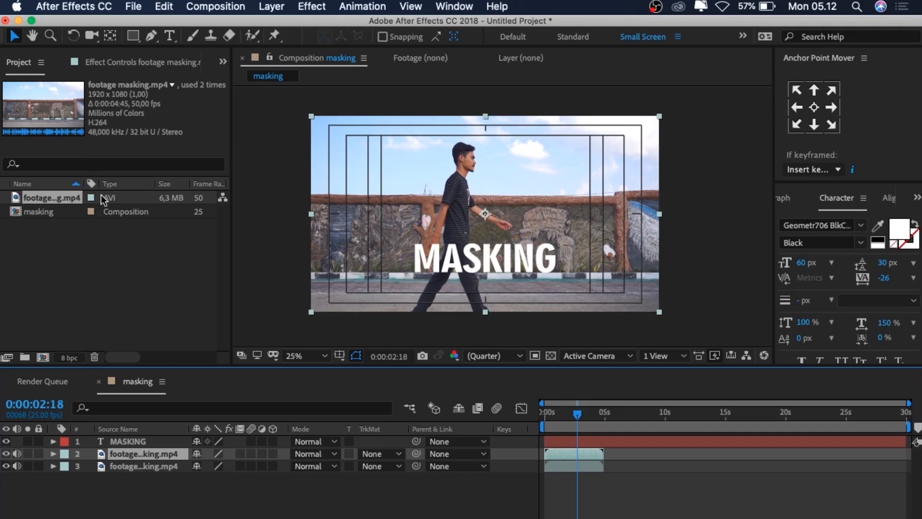
left_click(136, 41)
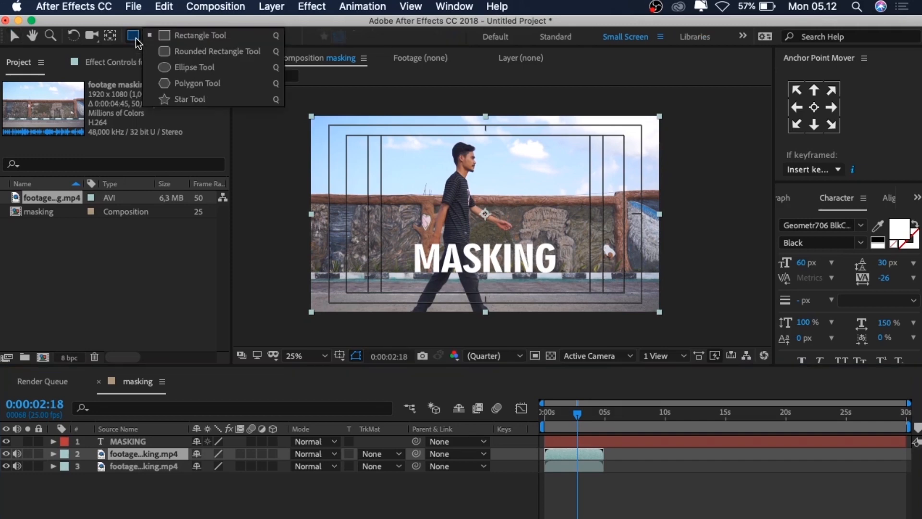
left_click(139, 44)
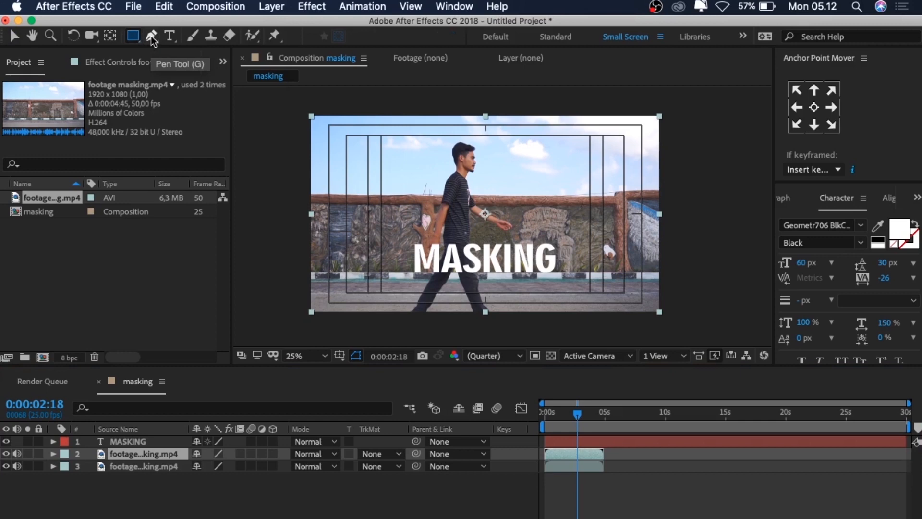
left_click(151, 38)
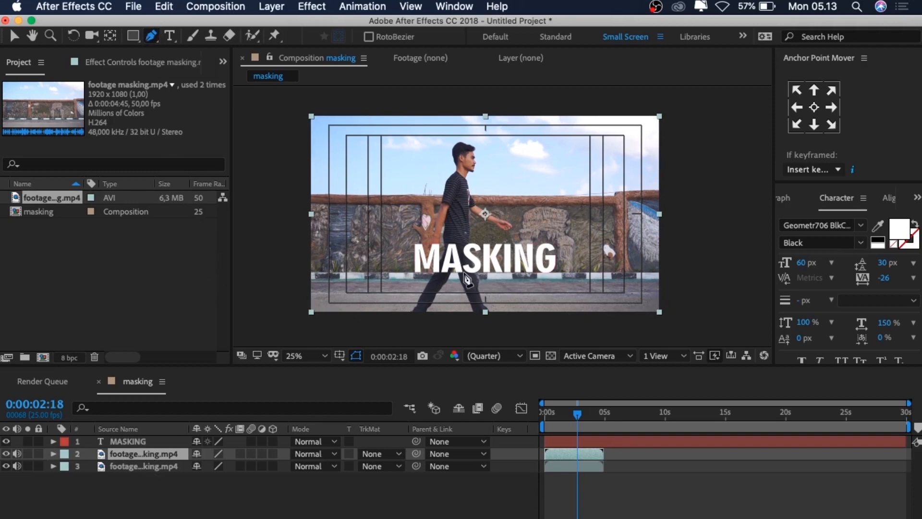
Go to 0:00:02:06, where the walking man's front leg reaches the first letter of the title
key("period")
scroll(460, 272, "up", 2)
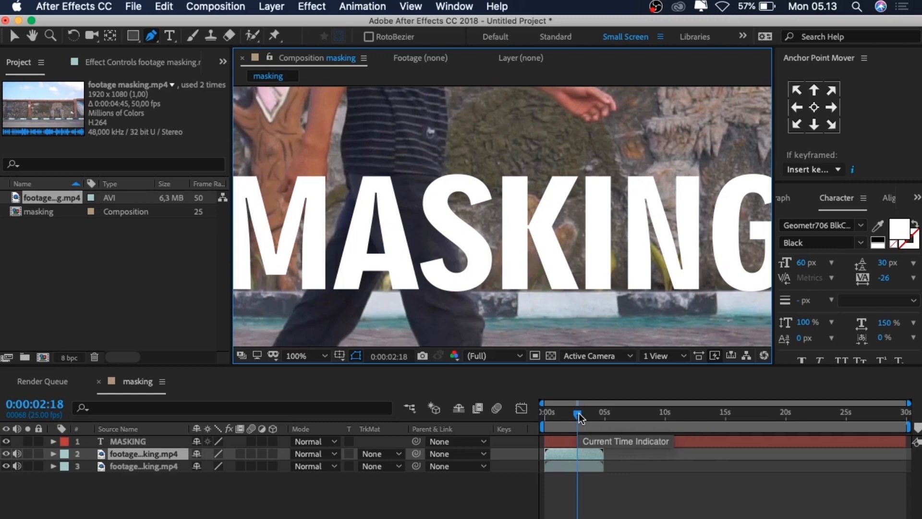
left_click_drag(579, 417, 540, 428)
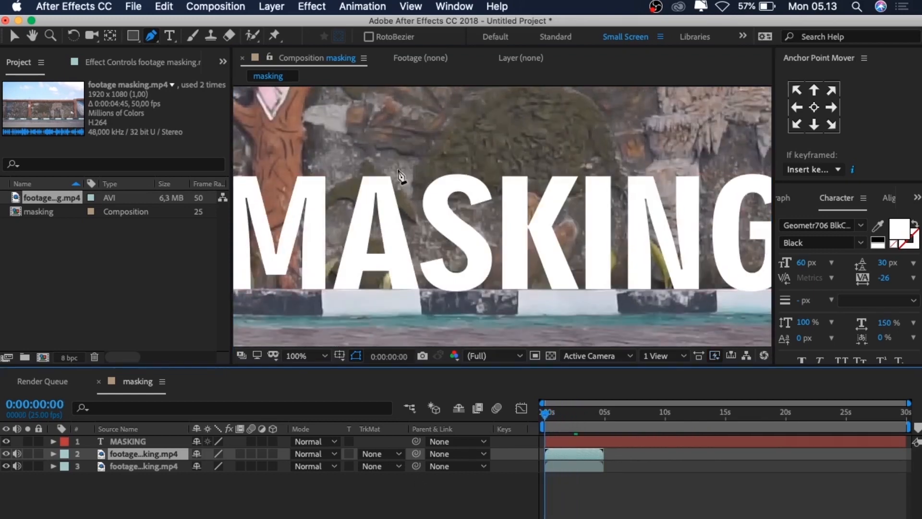
scroll(425, 208, "down", 2)
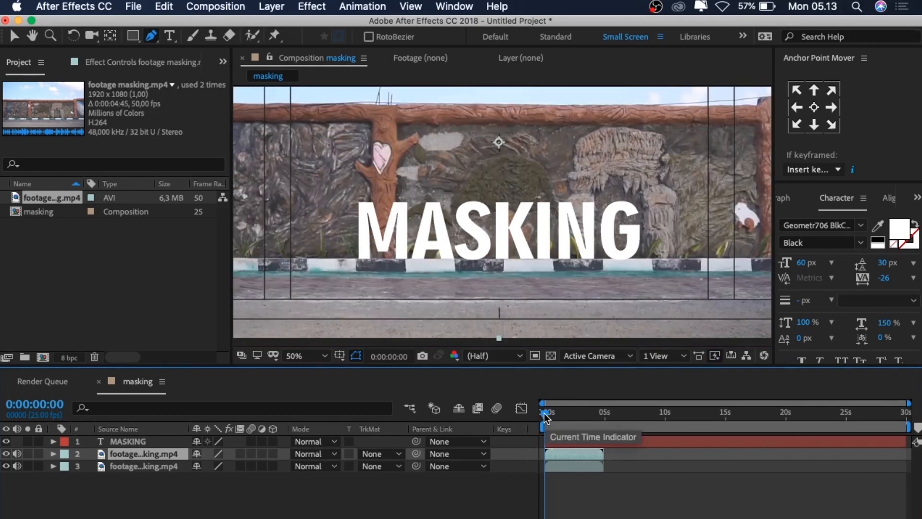
left_click_drag(545, 416, 572, 442)
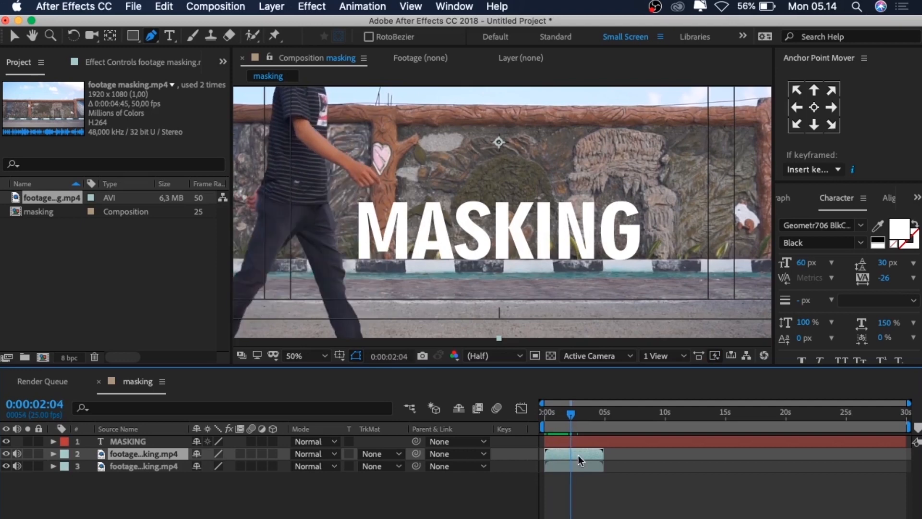
scroll(579, 457, "up", 3)
scroll(579, 458, "left", 2)
left_click_drag(605, 414, 612, 414)
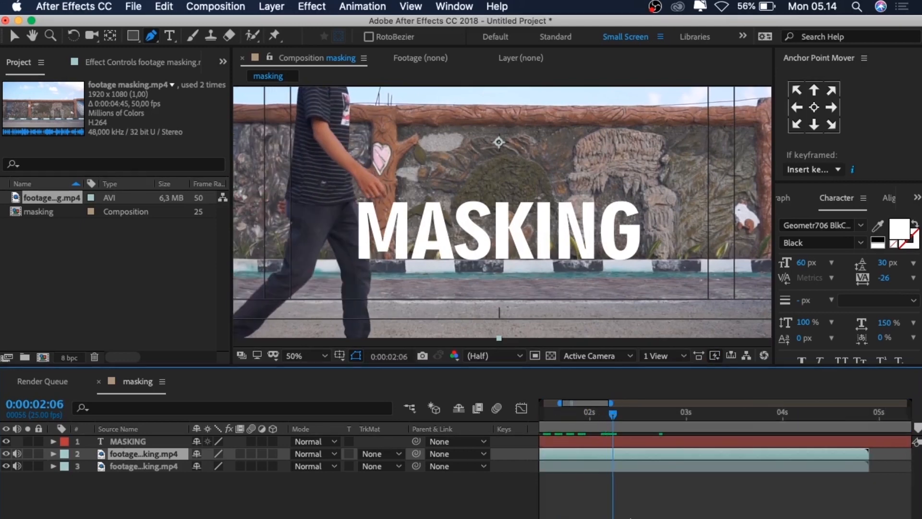
scroll(615, 442, "up", 2)
scroll(614, 442, "left", 3)
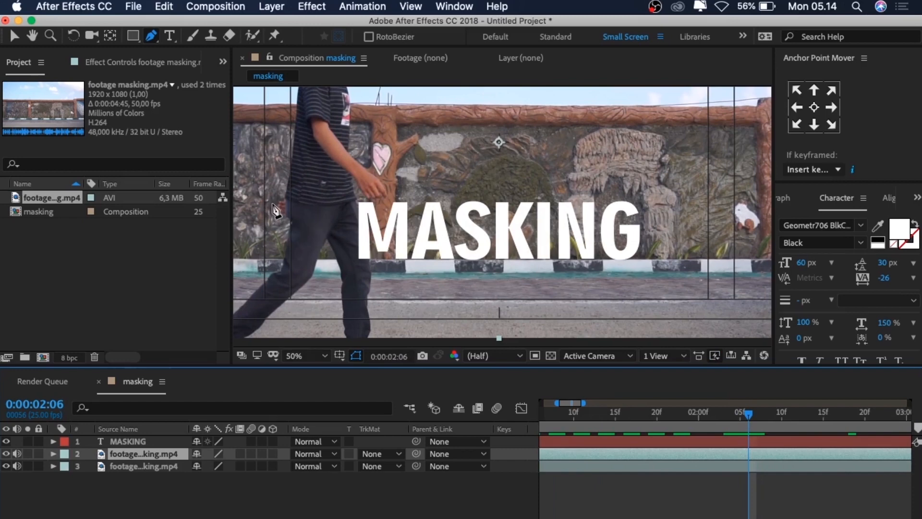
scroll(322, 228, "up", 2)
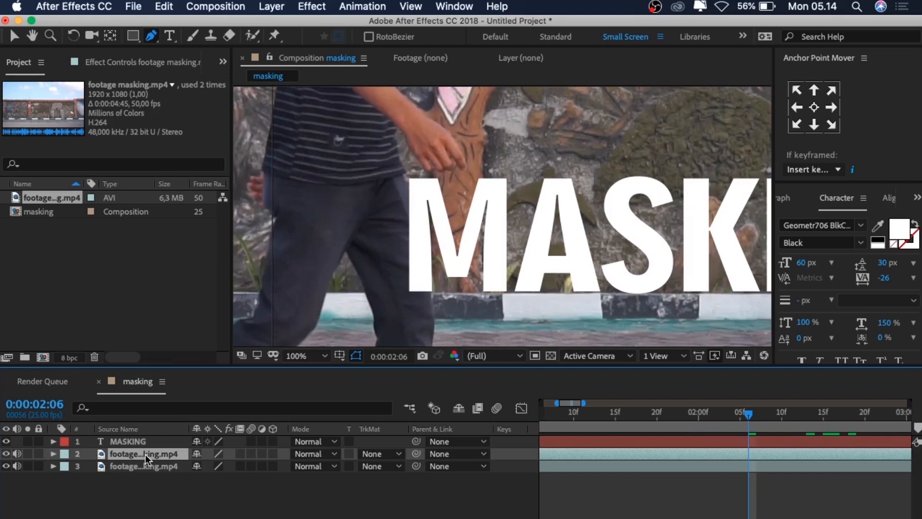
Start a mask on the upper footage layer, from the back of the man's shirt across and down his front hand
left_click(272, 117)
left_click(420, 111)
left_click(459, 146)
left_click(466, 166)
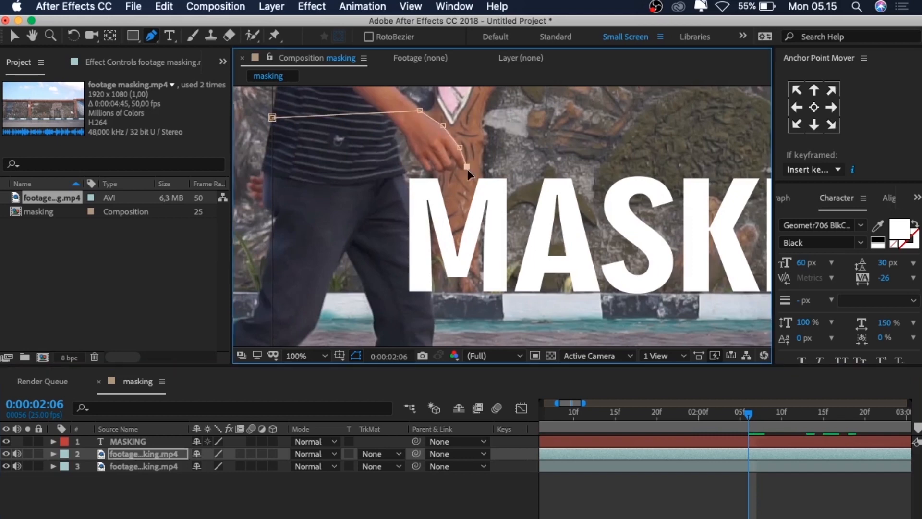
scroll(459, 171, "up", 2)
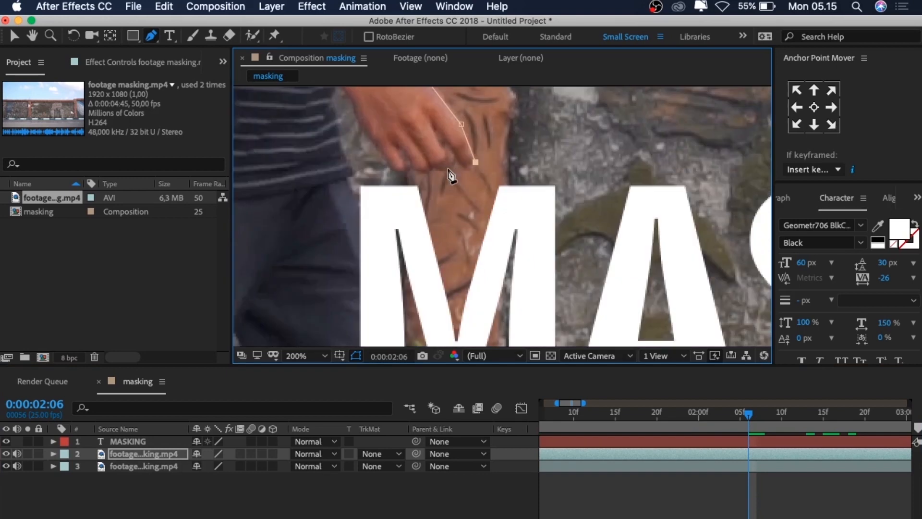
left_click_drag(392, 170, 310, 161)
key("super+z")
key("super+z")
Continue the mask path around the fingertips, up the inner side of the hand and down the front of the thigh
left_click(476, 169)
left_click(394, 171)
left_click(361, 130)
left_click(346, 93)
scroll(348, 100, "down", 1)
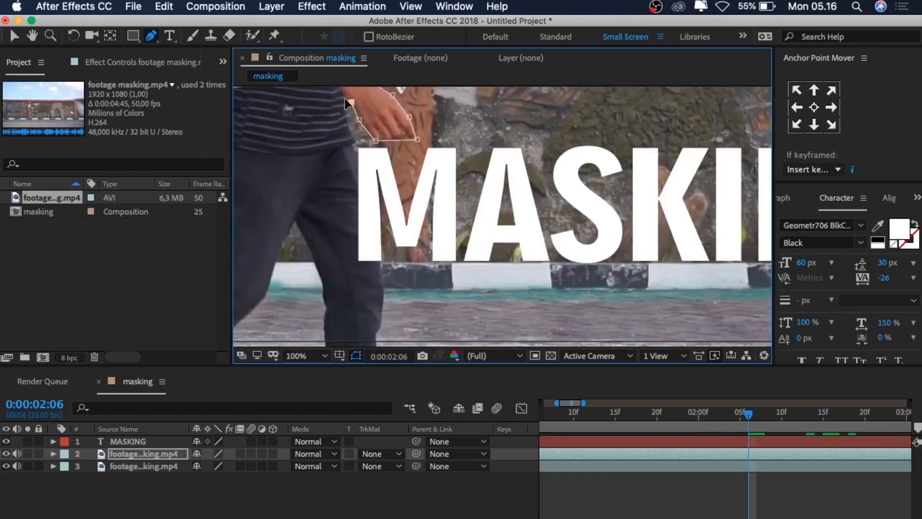
scroll(342, 98, "up", 1)
key("super+z")
left_click(350, 93)
left_click(345, 119)
left_click(365, 183)
scroll(389, 227, "down", 1)
left_click(398, 269)
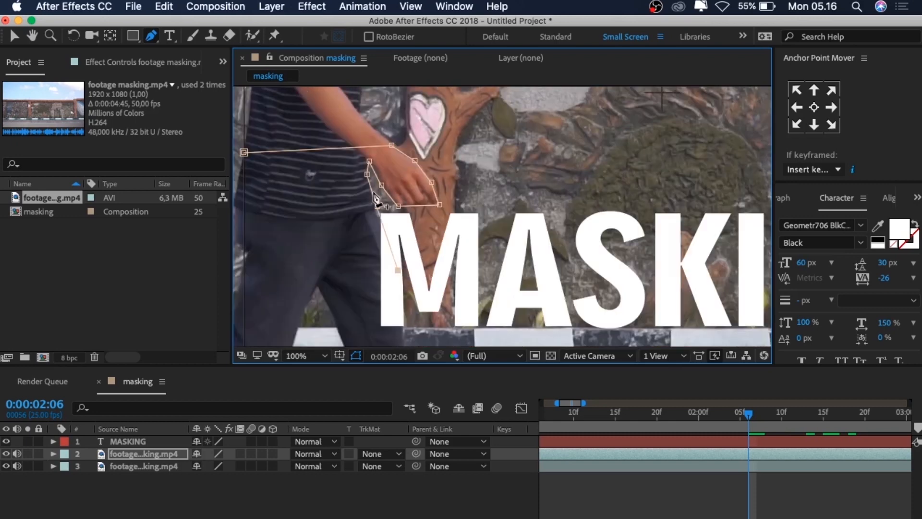
Trace the mask around both legs, the gap between them and the back hand, and close the path at its starting point
left_click_drag(401, 283, 518, 166)
left_click(524, 236)
left_click(464, 236)
left_click(436, 168)
left_click(452, 202)
left_click(417, 202)
left_click(408, 238)
left_click(345, 239)
left_click(357, 173)
left_click(365, 134)
left_click(352, 117)
scroll(349, 103, "up", 1)
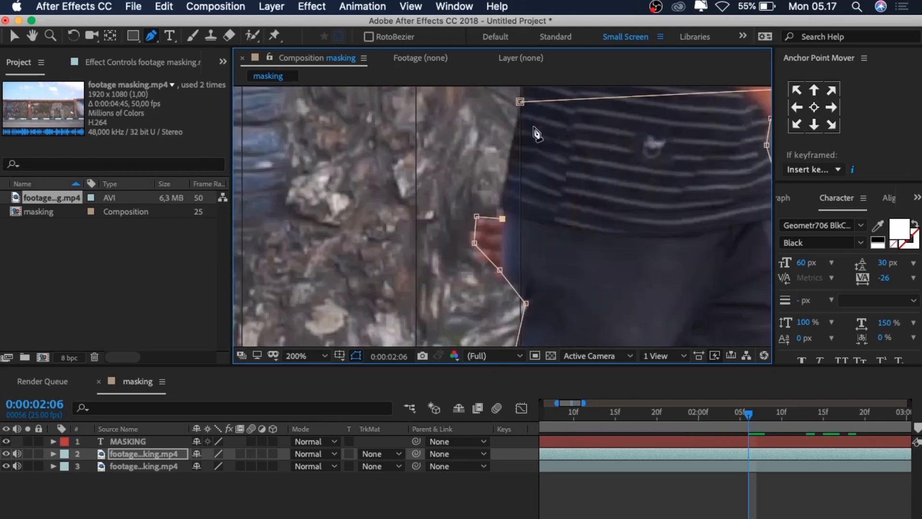
scroll(531, 130, "down", 1)
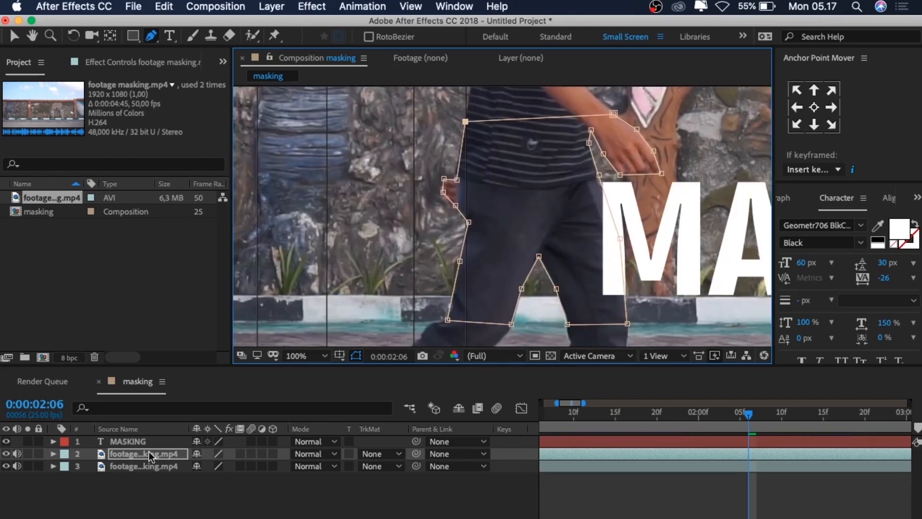
Move the masked footage layer above the MASKING text and turn on Mask Path keyframing for Mask 1 at 0:00:02:06
left_click_drag(145, 457, 149, 441)
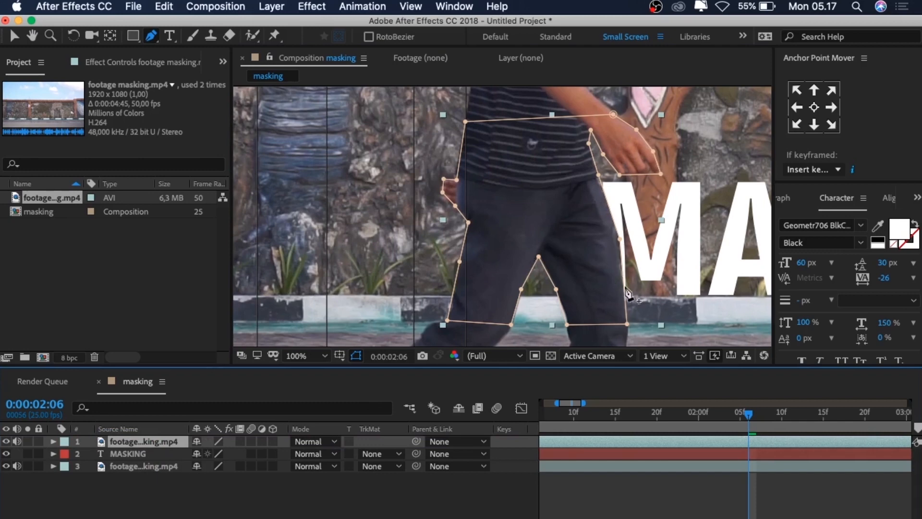
mouse_move(748, 416)
left_mouse_down()
mouse_move(700, 424)
mouse_move(750, 433)
left_mouse_up()
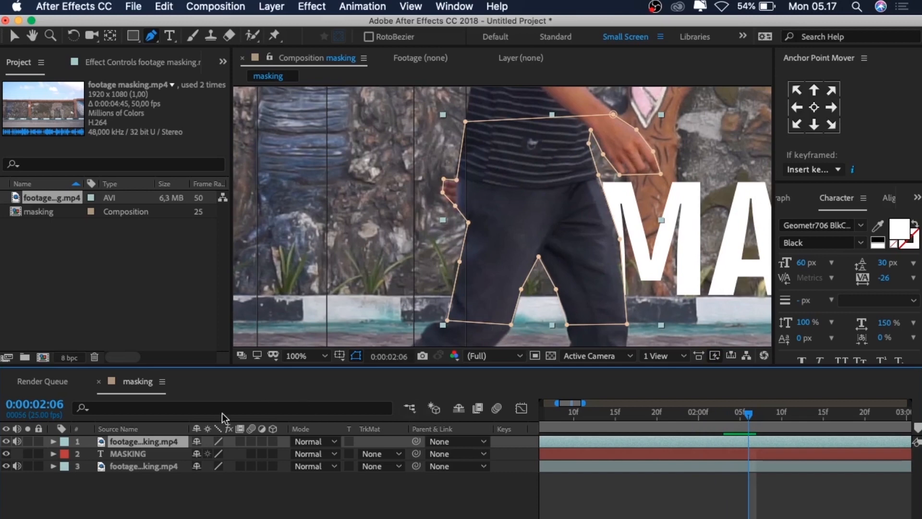
left_click(53, 441)
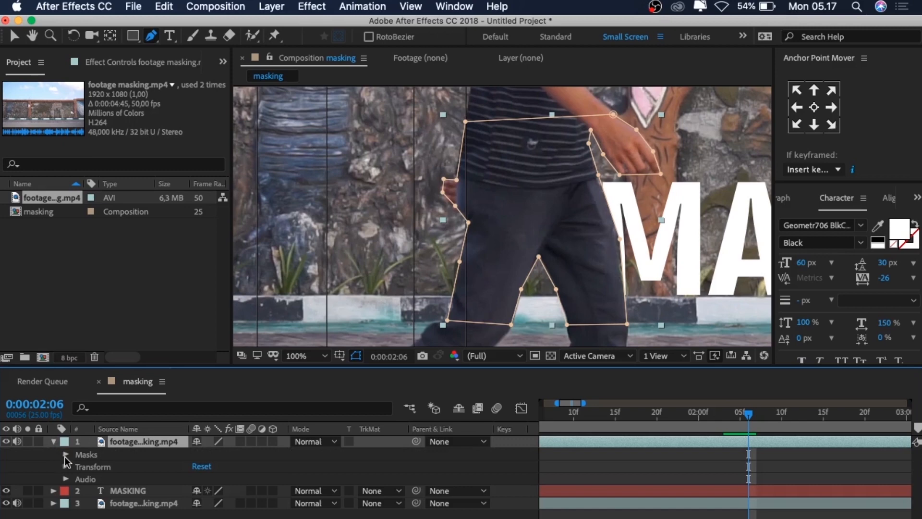
left_click(66, 455)
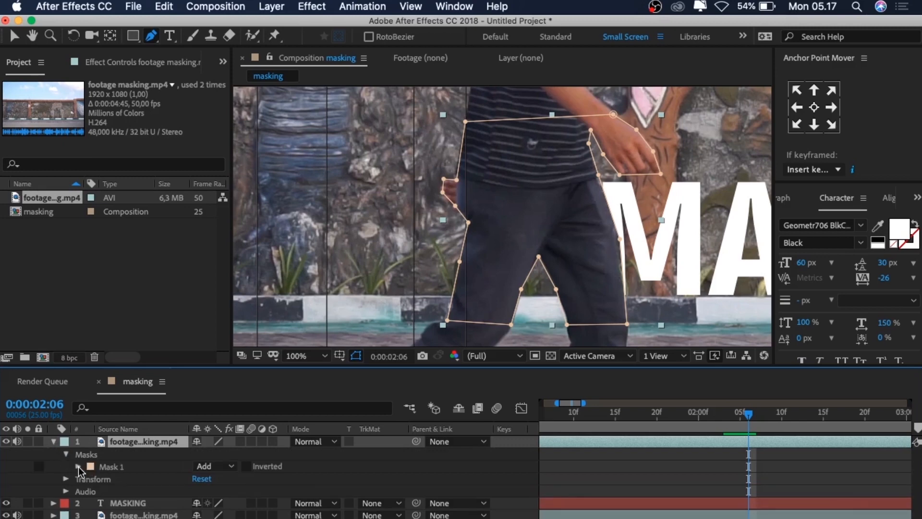
left_click(79, 466)
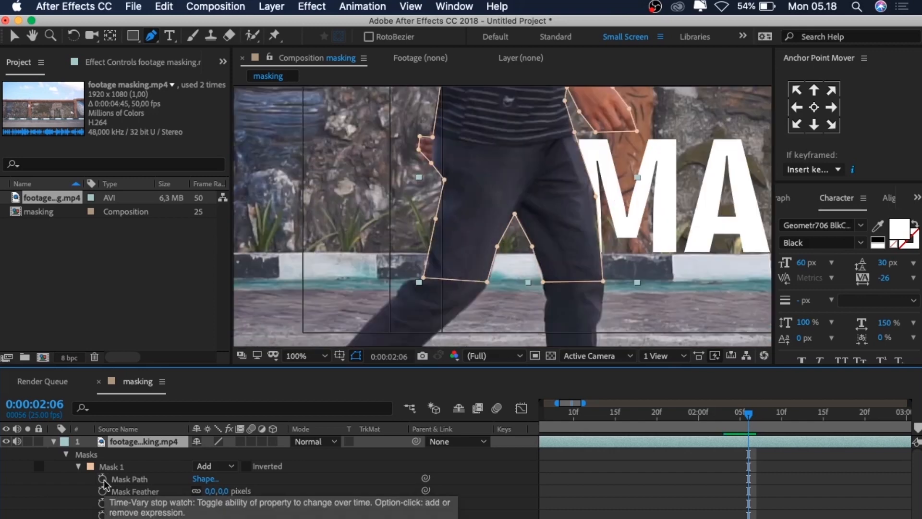
left_click(102, 479)
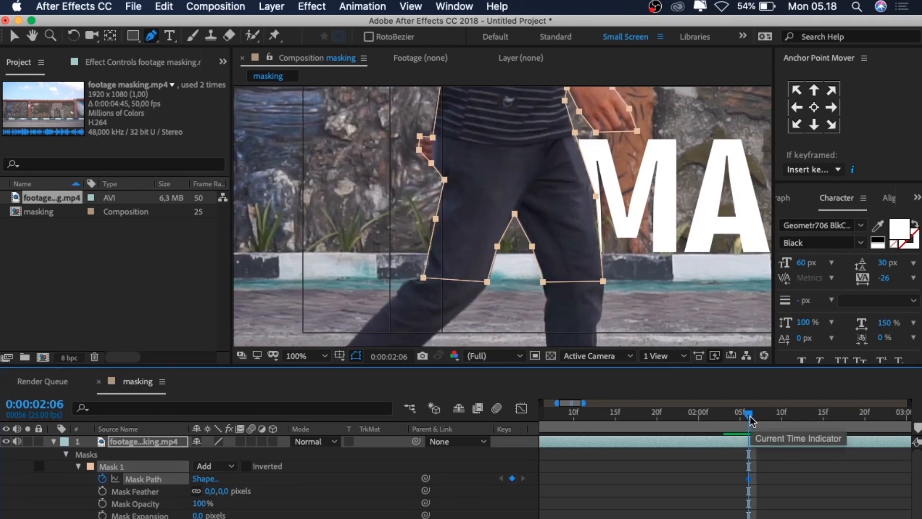
At 0:00:02:07, shift the whole mask forward so its front edge follows the man's front leg
left_click_drag(750, 421, 757, 419)
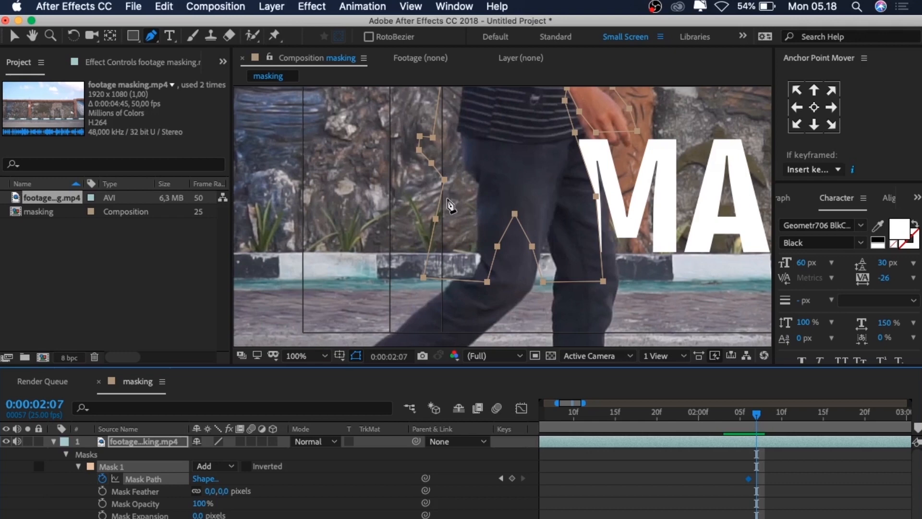
key("v")
key("m")
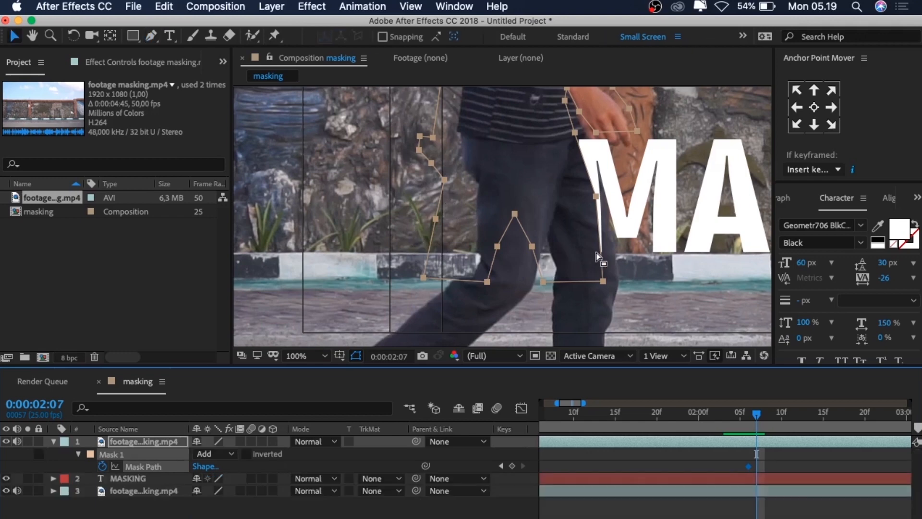
left_click_drag(603, 256, 613, 255)
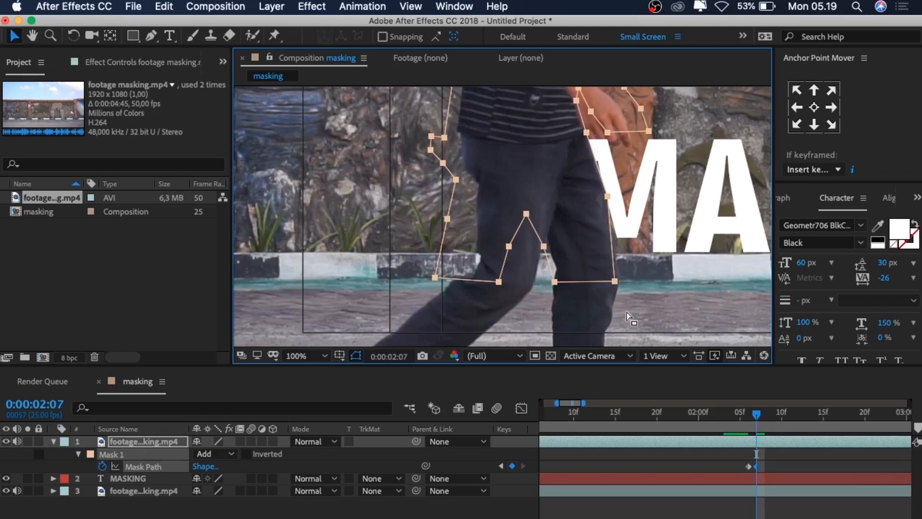
left_click_drag(614, 262, 615, 264)
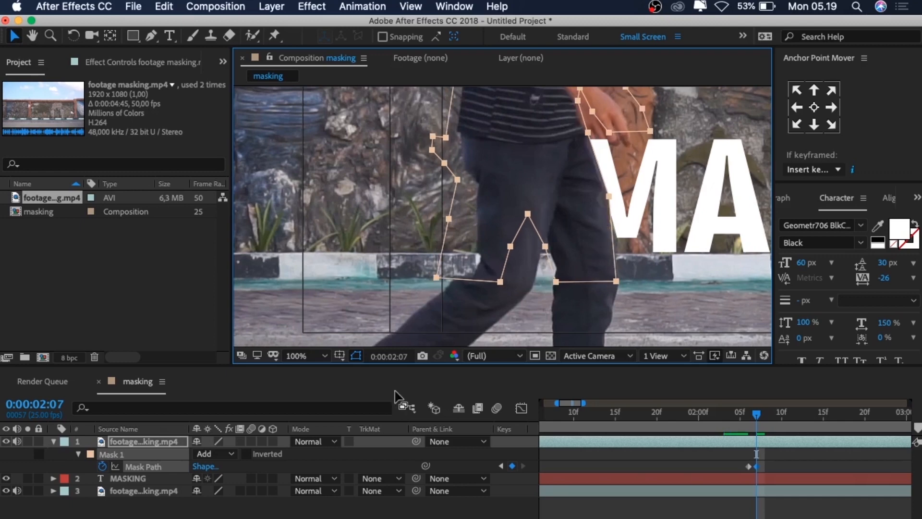
Adjust individual mask points along the front thigh and the lower edge of the front hand at 0:00:02:07
left_click(652, 243)
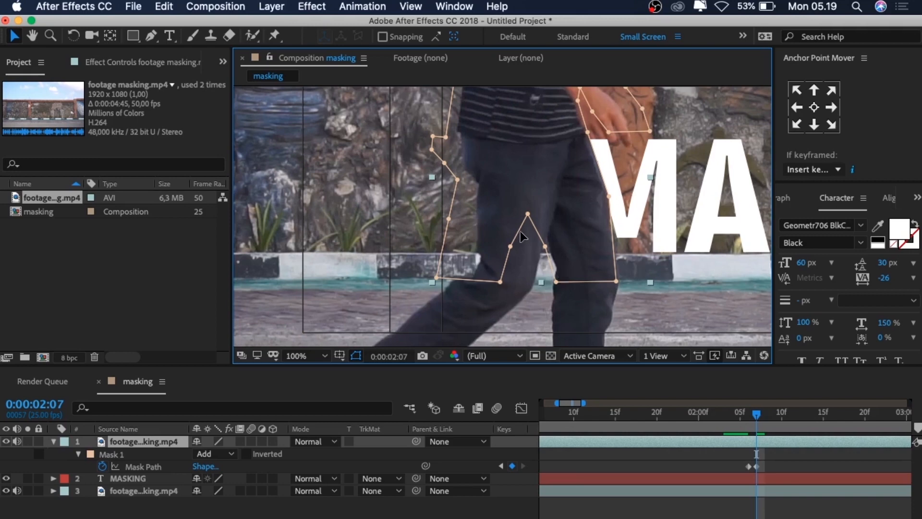
left_click(609, 198)
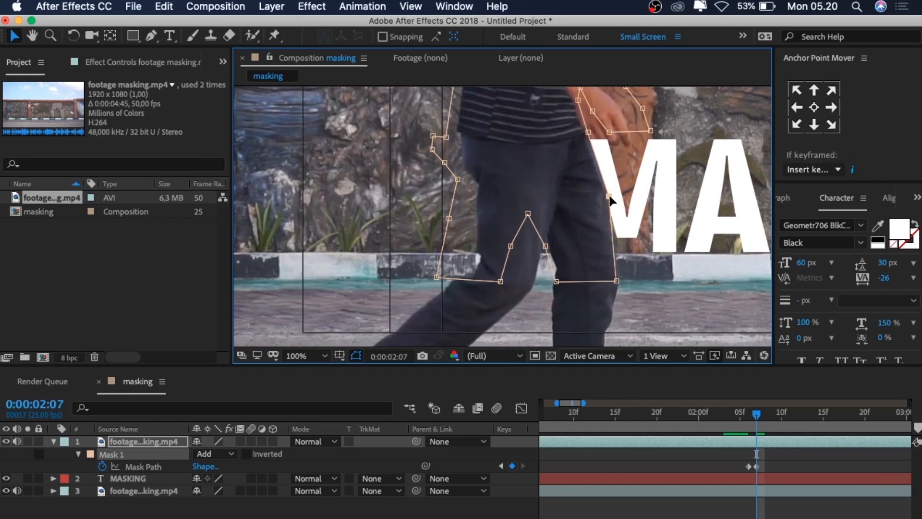
left_click_drag(609, 198, 610, 206)
left_click_drag(618, 281, 620, 281)
left_click_drag(588, 133, 606, 177)
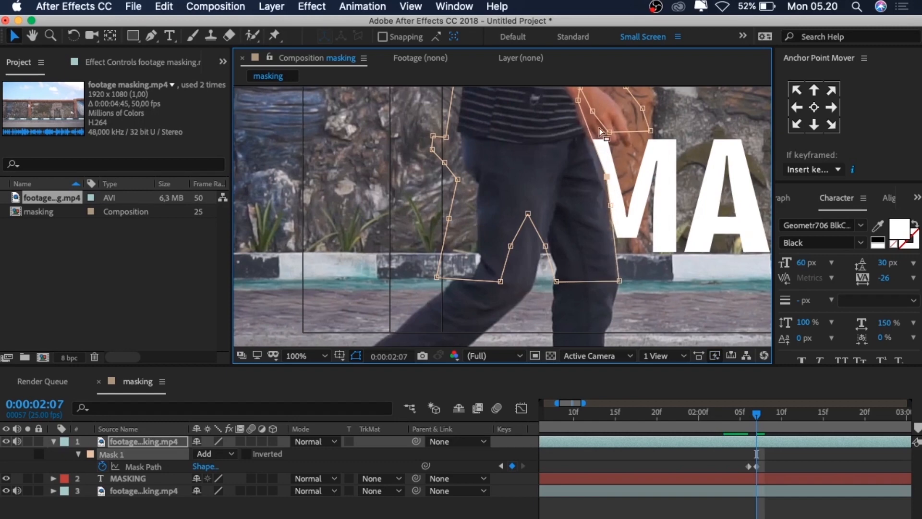
left_click_drag(609, 132, 613, 147)
left_click_drag(650, 131, 648, 189)
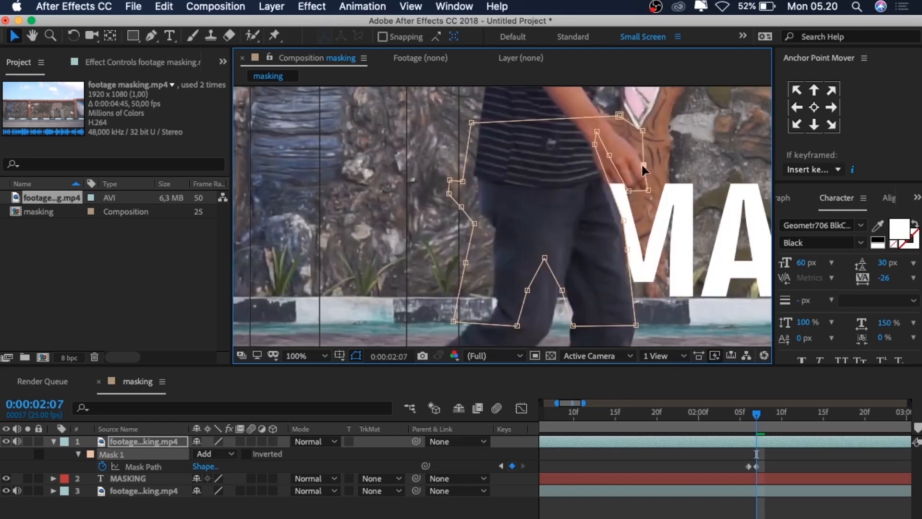
Fit the mask's forearm and hip points to the man and narrow the gap between his legs at 0:00:02:07
left_click_drag(619, 116, 616, 188)
left_click_drag(594, 144, 604, 185)
left_click_drag(624, 220, 622, 221)
left_click_drag(604, 186, 610, 193)
left_click_drag(562, 290, 573, 310)
left_click_drag(545, 258, 555, 302)
left_click_drag(517, 325, 551, 329)
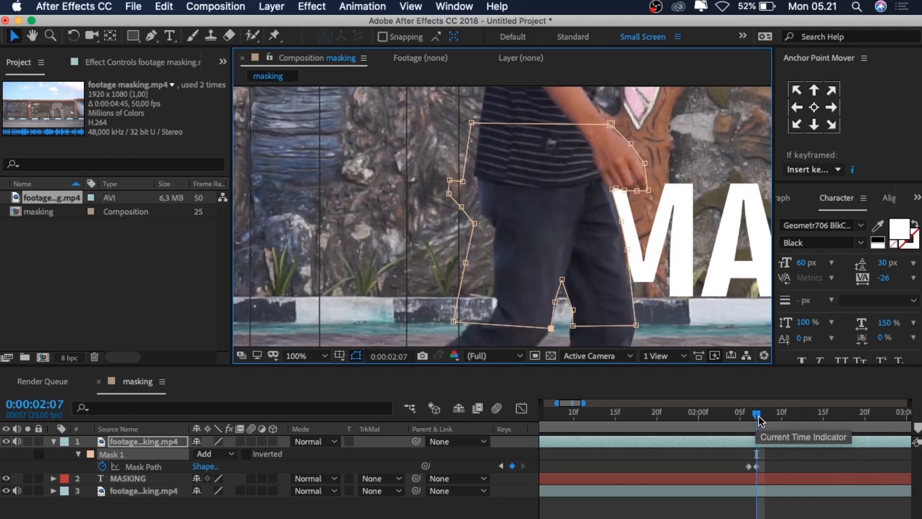
At 0:00:02:08, select the whole Mask Path and shift it forward with the man
left_click_drag(758, 415, 767, 415)
left_click(622, 232)
left_click(143, 466)
left_click_drag(631, 144, 638, 143)
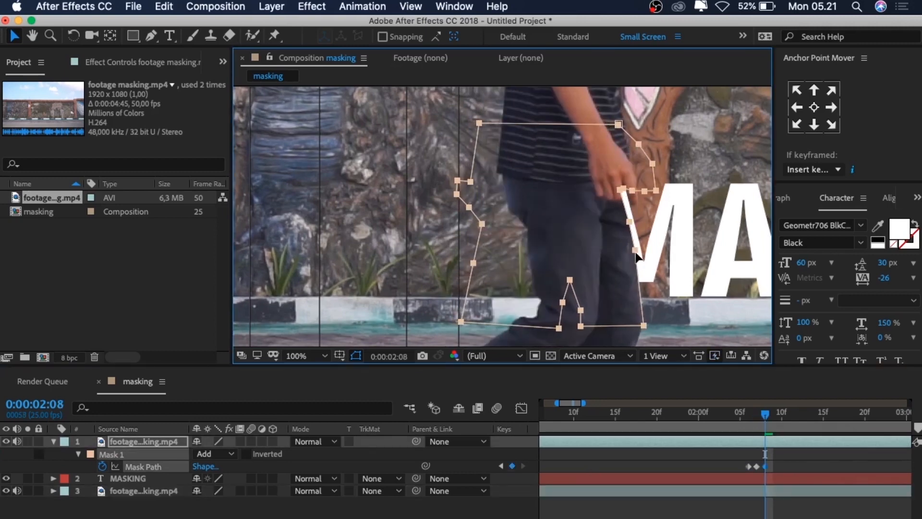
Reshape the mask points around the front hand and along the front thigh at 0:00:02:08
left_click(634, 250)
left_click_drag(634, 250, 638, 249)
left_click_drag(629, 222, 634, 224)
left_click_drag(619, 190, 634, 212)
left_click_drag(633, 225, 635, 232)
left_click_drag(623, 187, 638, 201)
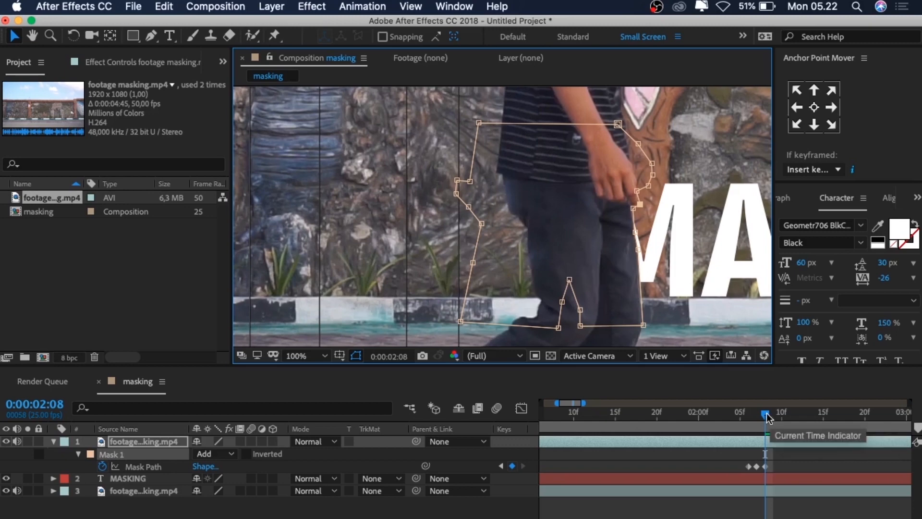
At 0:00:02:09, adjust the Mask Path to follow the man's front leg
left_click_drag(766, 414, 773, 414)
left_click(170, 469)
left_click_drag(651, 328, 667, 332)
key("super+z")
left_click_drag(639, 250, 640, 239)
At 0:00:02:10, shift the whole mask forward and refine its front-side points around the man's leg and hand
left_click_drag(774, 414, 781, 413)
left_click(143, 467)
left_click_drag(645, 325, 666, 325)
left_click_drag(655, 249, 678, 294)
left_click_drag(669, 175, 675, 181)
At 0:00:02:11, move the Mask Path forward with the man and correct its front edge
left_click_drag(782, 414, 790, 414)
left_click(143, 467)
left_click_drag(666, 325, 691, 325)
left_click_drag(612, 280, 570, 280)
left_click_drag(703, 204, 667, 181)
At 0:00:02:12, reposition the Mask Path and reshape its points around the man's striding legs and body
left_click_drag(790, 414, 799, 414)
left_click(143, 467)
left_click_drag(495, 276, 552, 335)
left_click_drag(538, 321, 605, 319)
left_click_drag(586, 295, 585, 265)
left_click_drag(604, 320, 592, 299)
left_click_drag(445, 108, 495, 331)
left_click_drag(482, 220, 530, 218)
left_click_drag(509, 317, 519, 317)
left_click_drag(504, 187, 509, 210)
At 0:00:02:13, refit the mask points to the edges of the man's legs and body
left_click_drag(799, 413, 807, 414)
left_click_drag(519, 317, 525, 318)
mouse_move(518, 222)
left_mouse_down()
mouse_move(535, 173)
mouse_move(511, 214)
left_mouse_up()
left_click_drag(668, 290, 690, 291)
left_click_drag(635, 203, 647, 201)
left_click_drag(585, 264, 609, 264)
double_click(685, 264)
left_click_drag(739, 172, 595, 103)
left_click_drag(536, 251, 549, 251)
At 0:00:02:14, fit the mask to the back hand, the rear leg, the crotch and the front thigh
key("super+Right")
left_click_drag(406, 131, 405, 177)
left_click_drag(367, 214, 368, 206)
left_click_drag(388, 280, 396, 281)
left_click_drag(438, 322, 454, 322)
left_click_drag(466, 264, 468, 256)
left_click_drag(547, 291, 563, 296)
left_click_drag(513, 217, 530, 206)
At 0:00:02:15, move the mask's knee and front-thigh points forward to the edge of the leg
key("super+Right")
left_click_drag(562, 296, 573, 296)
left_click_drag(530, 205, 537, 205)
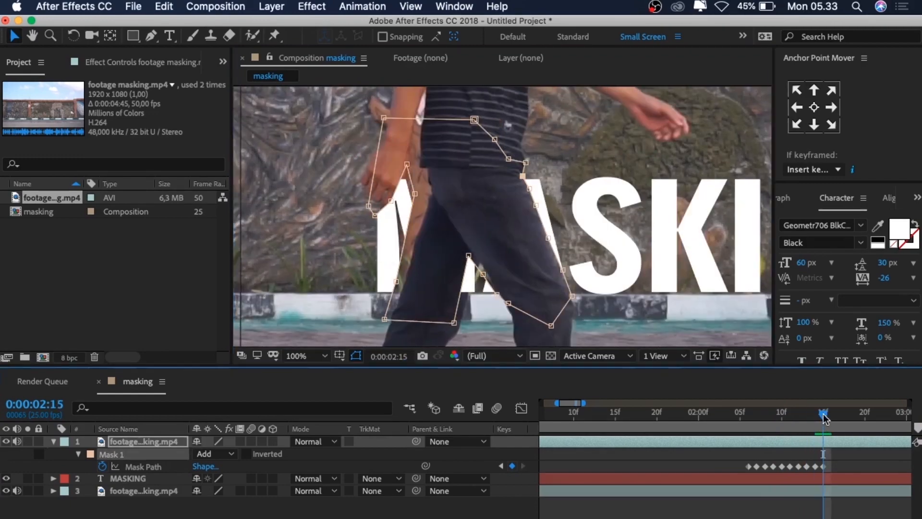
At 0:00:02:15, fit the mask points to the front leg's inner edge, the back hand and the rear leg's outer edge
left_click_drag(508, 304, 514, 319)
left_click_drag(415, 194, 432, 192)
left_click_drag(407, 164, 424, 167)
left_click_drag(374, 215, 383, 212)
left_click_drag(369, 206, 406, 194)
left_click_drag(396, 282, 418, 231)
left_click_drag(385, 319, 402, 319)
At 0:00:02:16, refit the mask around the rear thigh, back hand, crotch, rear lower leg and front hip
key("super+Right")
left_click_drag(419, 229, 443, 209)
left_click_drag(383, 212, 447, 196)
left_click(389, 201)
left_click_drag(479, 261, 487, 273)
left_click_drag(461, 323, 473, 321)
left_click_drag(537, 205, 544, 166)
At 0:00:02:17, move the mask forward with the man and adjust its wrist, hand and front-knee points
key("super+Right")
left_click_drag(555, 235, 572, 236)
left_click_drag(464, 196, 471, 196)
left_click_drag(417, 218, 415, 211)
left_click_drag(400, 118, 425, 127)
left_click_drag(591, 296, 601, 298)
At 0:00:02:18, move the mask forward and refit its front-knee, front-hip, rear-thigh and arm points
key("super+Right")
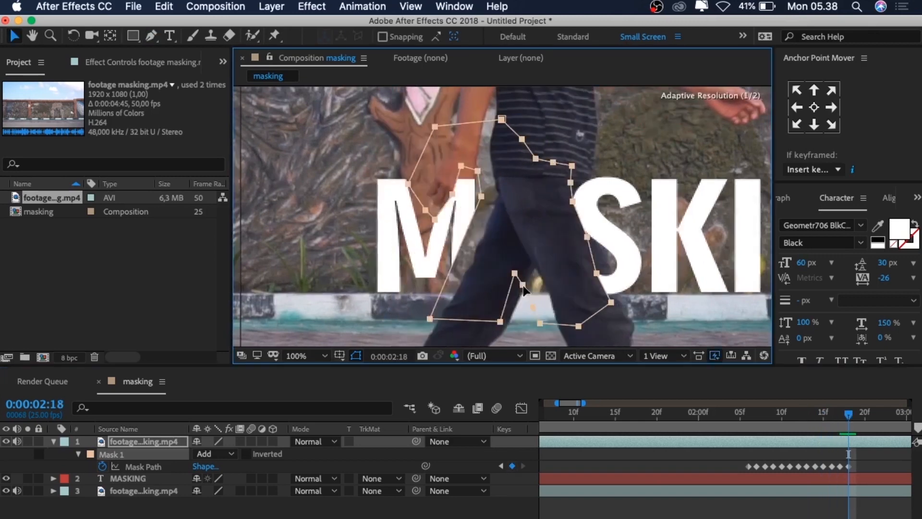
left_click_drag(581, 235, 602, 234)
left_click_drag(622, 297, 629, 307)
left_click_drag(584, 200, 590, 200)
left_click_drag(582, 182, 592, 172)
left_click_drag(493, 195, 481, 248)
left_click_drag(489, 169, 499, 193)
left_click_drag(446, 126, 454, 134)
At 0:00:02:19, move the mask forward and fit its points to the front hip, the rear leg and the back hand
key("super+Right")
left_click_drag(607, 238, 638, 238)
left_click_drag(621, 200, 622, 189)
left_click_drag(530, 193, 524, 197)
left_click_drag(472, 318, 485, 308)
left_click_drag(486, 223, 490, 229)
At 0:00:02:20, move the mask forward and fit its front points to the front leg and hip
left_click_drag(858, 415, 865, 415)
left_click_drag(633, 238, 677, 238)
left_click_drag(608, 266, 597, 285)
left_click_drag(656, 155, 733, 294)
left_click_drag(682, 267, 671, 275)
left_click_drag(698, 311, 679, 316)
left_click_drag(665, 189, 647, 186)
At 0:00:02:20, fit the mask's rear points to the back hand, the hip and the rear leg
left_click_drag(534, 229, 524, 227)
left_click_drag(552, 198, 533, 234)
left_click_drag(507, 199, 504, 202)
left_click_drag(568, 196, 553, 191)
left_click_drag(554, 250, 523, 264)
At 0:00:02:21, move the mask forward and adjust its front-hip, rear-side and lower-leg points
left_click_drag(866, 415, 873, 415)
left_click_drag(633, 237, 646, 238)
left_click_drag(661, 186, 664, 183)
left_click_drag(612, 286, 609, 311)
left_click_drag(517, 203, 562, 168)
left_click_drag(567, 310, 579, 303)
At 0:00:02:22, move the mask forward and fit its points to the front thigh, rear thigh, rear leg and front hip
left_click_drag(874, 415, 881, 415)
left_click_drag(643, 216, 513, 198)
left_click_drag(502, 219, 512, 219)
left_click_drag(557, 224, 562, 228)
left_click_drag(461, 249, 487, 278)
left_click_drag(457, 205, 477, 201)
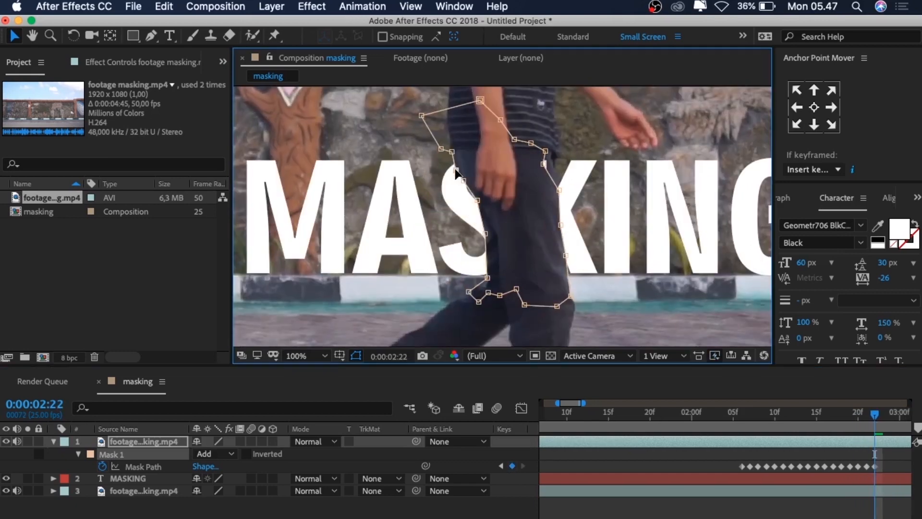
left_click_drag(543, 164, 555, 161)
At 0:00:02:23, move the mask forward and adjust its rear-thigh point to the trouser edge
key("Page_Down")
left_click_drag(564, 258, 582, 258)
left_click_drag(503, 234, 497, 216)
At 0:00:02:24, refit the mask's rear-leg, front-thigh, front-hip and waist points, and move its upper point forward across the shirt
key("Page_Down")
left_click_drag(523, 278, 516, 270)
left_click_drag(600, 259, 617, 269)
left_click_drag(581, 150, 625, 177)
left_click_drag(550, 140, 595, 157)
left_click_drag(516, 112, 602, 111)
At 0:00:03:00, move the mask forward and fit its front points from the lower leg up to the hip and waist
left_click_drag(726, 414, 734, 414)
left_click_drag(612, 242, 620, 242)
left_click_drag(602, 318, 626, 314)
left_click_drag(621, 242, 640, 239)
left_click_drag(616, 205, 632, 201)
left_click_drag(615, 195, 649, 160)
left_click_drag(624, 132, 628, 164)
At 0:00:03:01, shift the mask forward and adjust its front-knee, front-thigh and rear-thigh points
left_click_drag(735, 414, 743, 414)
key("shift+Right")
key("shift+Right")
left_click_drag(664, 272, 678, 272)
left_click_drag(654, 237, 661, 226)
left_click_drag(545, 234, 541, 239)
At 0:00:03:02, shift the mask forward, reshape the gap between the legs and extend the front-leg point
key("Page_Down")
key("shift+Right")
key("shift+Right")
left_click_drag(599, 317, 641, 290)
left_click_drag(574, 307, 628, 254)
left_click_drag(692, 272, 701, 270)
At 0:00:03:03, shift the mask forward and adjust the points near the back hand and the rear leg's inner edge
key("Page_Down")
key("shift+Right")
key("shift+Right")
left_click_drag(574, 206, 566, 214)
left_click_drag(626, 290, 622, 290)
At 0:00:03:04, shift the mask forward and move its back-hand and wrist points in to the arm
key("Page_Down")
key("shift+Right")
key("shift+Right")
left_click_drag(541, 161, 561, 160)
left_click_drag(521, 127, 570, 127)
At 0:00:03:05, shift the mask forward and refit its hand, upper, rear-thigh, crotch and front-leg points
left_click_drag(767, 414, 776, 414)
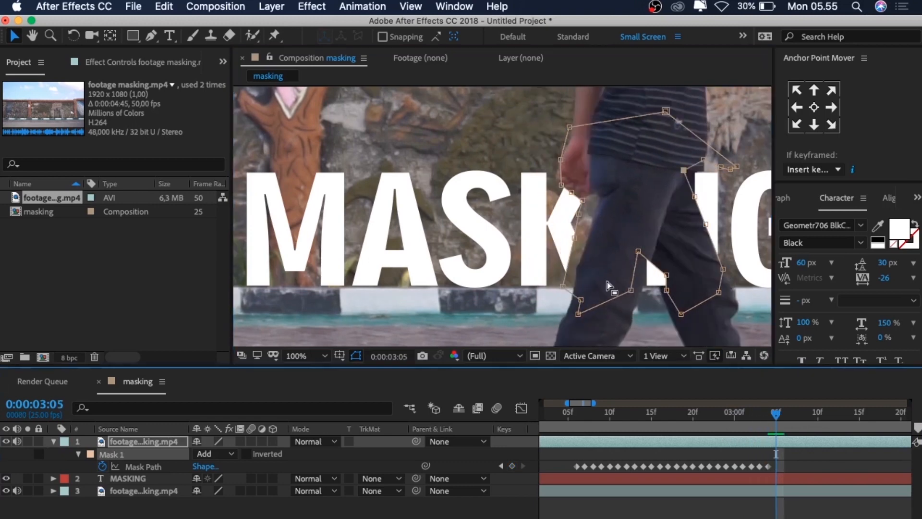
key("shift+Right")
key("shift+Right")
left_click_drag(572, 161, 546, 183)
left_click_drag(676, 111, 570, 128)
left_click_drag(589, 237, 578, 234)
left_click_drag(648, 251, 649, 264)
left_click_drag(733, 269, 720, 269)
At 0:00:03:06, adjust the mask's rear-hip, front-waist and front-leg points to the man's outline
key("Page_Down")
left_click_drag(600, 226, 475, 159)
left_click_drag(489, 189, 481, 188)
left_click_drag(569, 159, 590, 164)
left_click_drag(599, 262, 614, 264)
At 0:00:03:07, shift the mask forward, fit its crotch, rear-leg, rear-hip and rear-waist points, and advance to 0:00:03:08
key("Page_Down")
key("shift+Right")
key("shift+Right")
left_click_drag(532, 254, 562, 248)
left_click_drag(469, 290, 482, 280)
left_click_drag(491, 190, 501, 179)
left_click_drag(550, 280, 552, 277)
left_click_drag(494, 168, 501, 157)
left_click_drag(766, 414, 774, 415)
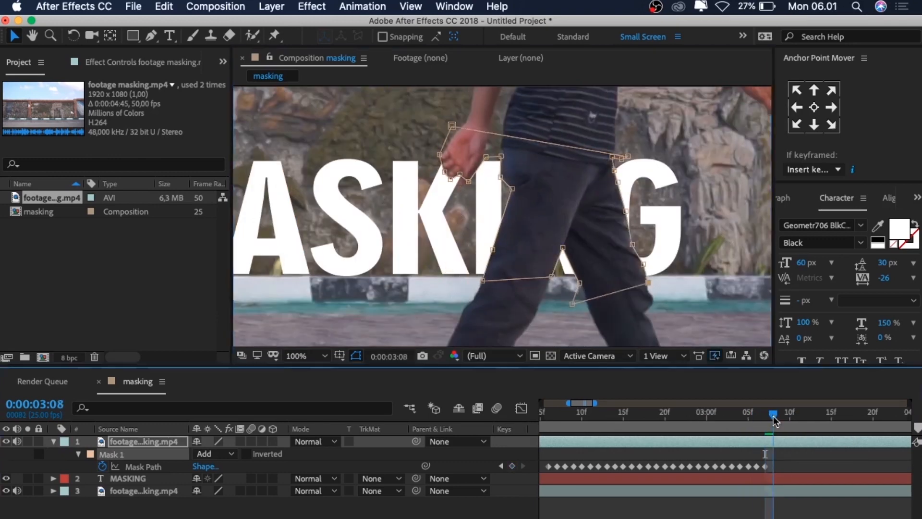
At 0:00:03:08, shift the mask forward, refit its wrist, rear-thigh, rear-leg, front-leg and front-waist points, and advance one frame
key("shift+Right")
key("shift+Right")
left_click_drag(471, 126, 480, 125)
left_click_drag(531, 189, 539, 194)
left_click_drag(503, 281, 516, 281)
left_click_drag(668, 283, 674, 283)
left_click_drag(647, 157, 644, 129)
key("Page_Down")
At 0:00:03:09, shift the mask forward, fit its rear-thigh, rear-leg, inner-leg and front-leg points, and advance to 0:00:03:10
key("shift+Right")
key("shift+Right")
left_click_drag(558, 195, 566, 196)
left_click_drag(545, 248, 551, 248)
left_click_drag(618, 305, 642, 303)
left_click_drag(686, 240, 689, 240)
key("Page_Down")
At 0:00:03:10, refit the mask's front-leg, rear-leg, hand, inner-leg and front-waist points to the man, and advance one frame
left_click_drag(689, 240, 723, 245)
left_click_drag(572, 285, 591, 281)
left_click_drag(599, 200, 598, 204)
left_click_drag(554, 187, 534, 182)
left_click_drag(519, 163, 524, 148)
left_click_drag(655, 256, 658, 273)
left_click_drag(701, 174, 690, 162)
key("Page_Down")
At 0:00:03:11, fit the mask's rear-leg and thigh points, delete a surplus leg point, and advance to 0:00:03:12
left_click_drag(592, 281, 634, 288)
left_click_drag(624, 202, 629, 211)
left_click_drag(701, 279, 698, 273)
key("Delete")
scroll(561, 187, "up", 1)
left_click_drag(626, 211, 508, 174)
scroll(507, 175, "down", 1)
left_click_drag(546, 259, 571, 242)
key("Page_Down")
At 0:00:03:12 and 0:00:03:13, adjust one mask point per frame to the man's outline and advance to 0:00:03:14
scroll(606, 144, "up", 1)
left_click_drag(505, 182, 463, 209)
scroll(607, 145, "down", 1)
key("Page_Down")
scroll(667, 163, "up", 1)
left_click_drag(499, 308, 482, 281)
key("Page_Down")
At 0:00:03:14 and 0:00:03:15, refit the mask's points to the man's outline as he clears the letter G
left_click_drag(481, 201, 442, 125)
left_click_drag(460, 160, 484, 187)
scroll(472, 155, "down", 1)
key("Page_Down")
left_click(111, 455)
scroll(471, 99, "up", 1)
left_click_drag(468, 157, 477, 145)
left_click_drag(379, 119, 374, 106)
scroll(511, 289, "down", 1)
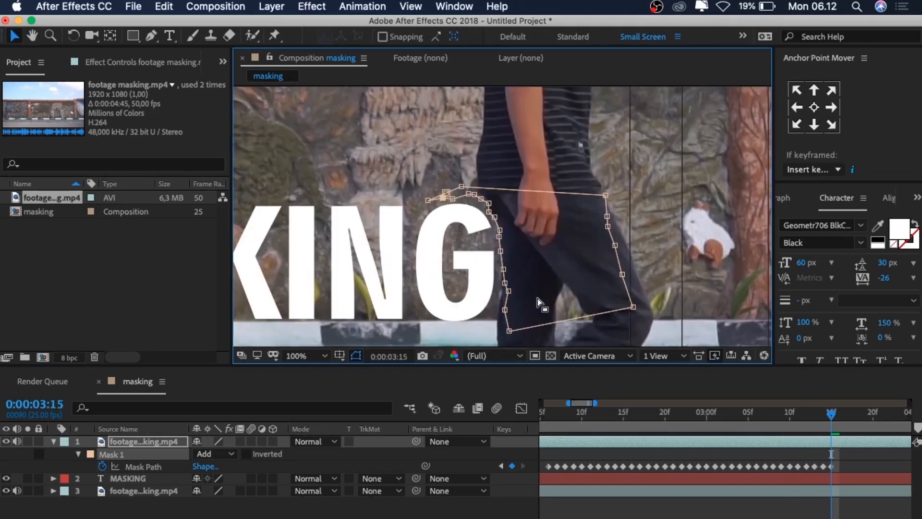
At 0:00:02:05, move the mask's front-edge points in from the letter M to the man's front leg
left_click_drag(831, 414, 525, 442)
scroll(711, 464, "down", 3)
scroll(662, 262, "down", 3)
scroll(453, 273, "up", 2)
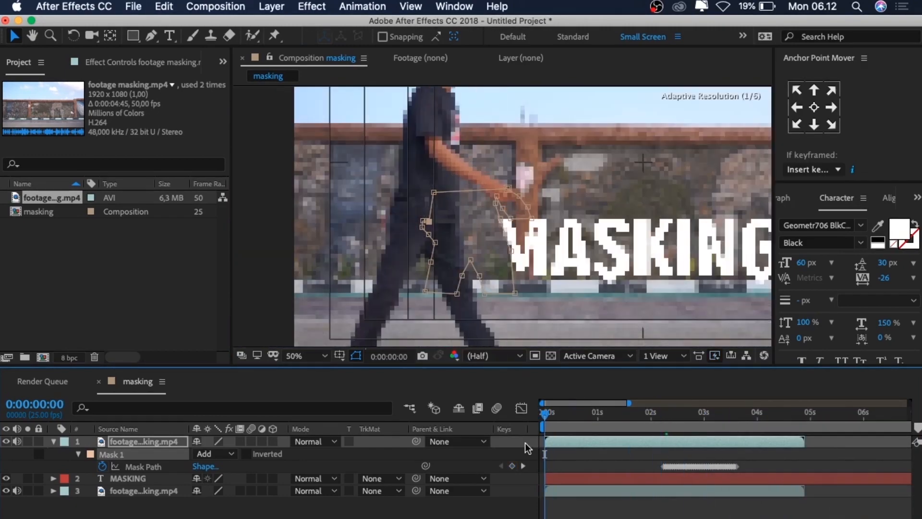
scroll(548, 210, "down", 2)
scroll(500, 232, "up", 3)
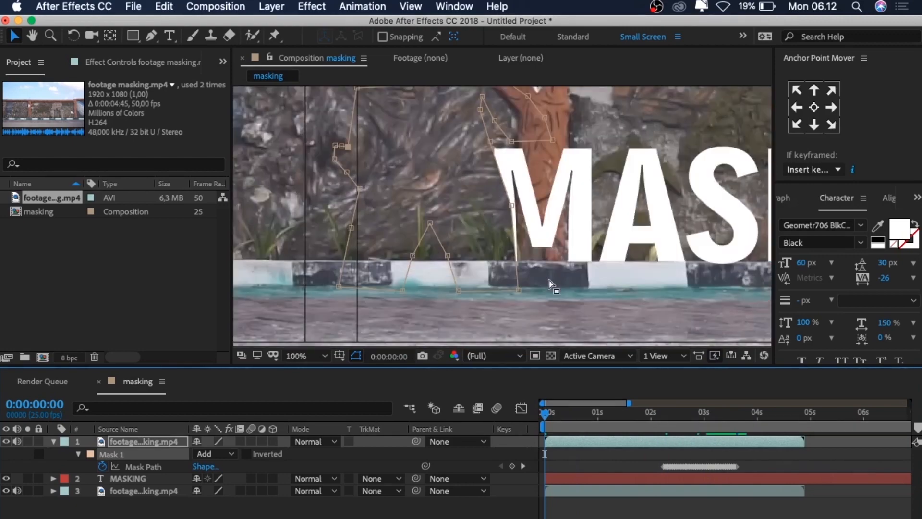
left_click_drag(538, 415, 662, 417)
scroll(668, 417, "up", 3)
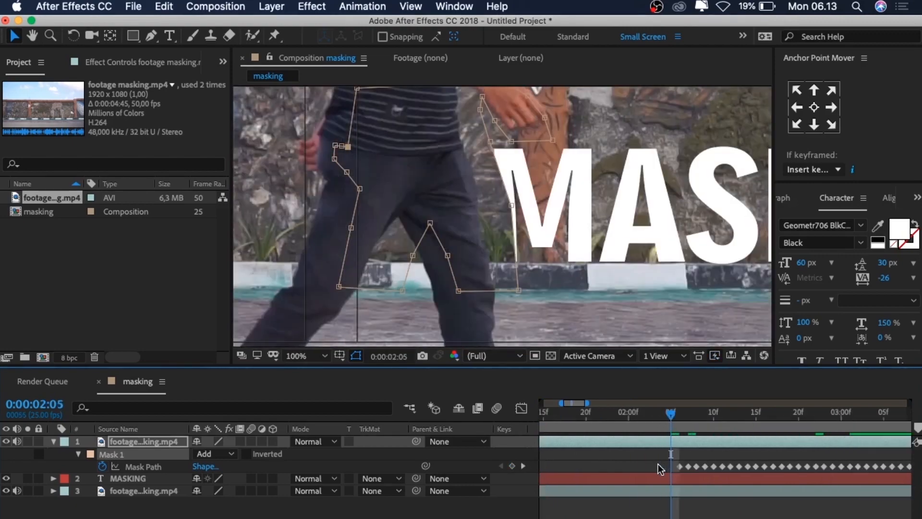
left_click_drag(512, 205, 486, 215)
left_click_drag(518, 290, 496, 290)
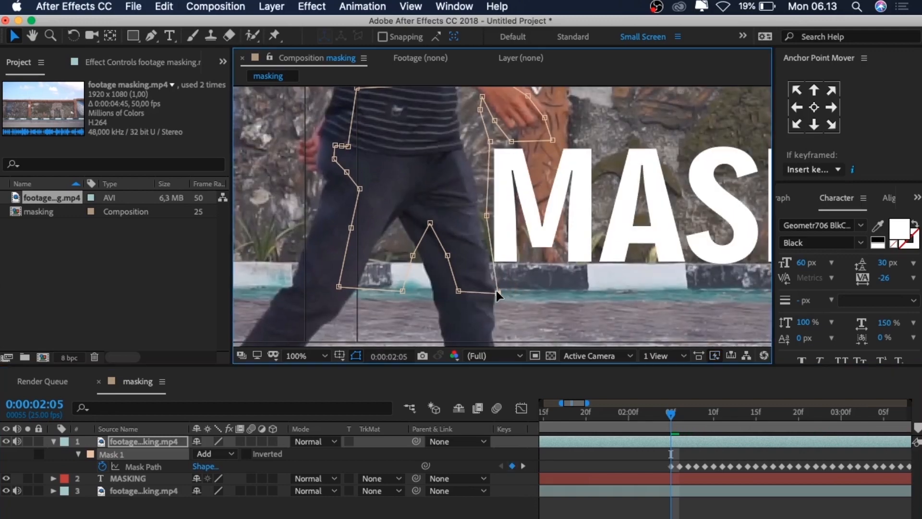
left_click_drag(487, 215, 482, 220)
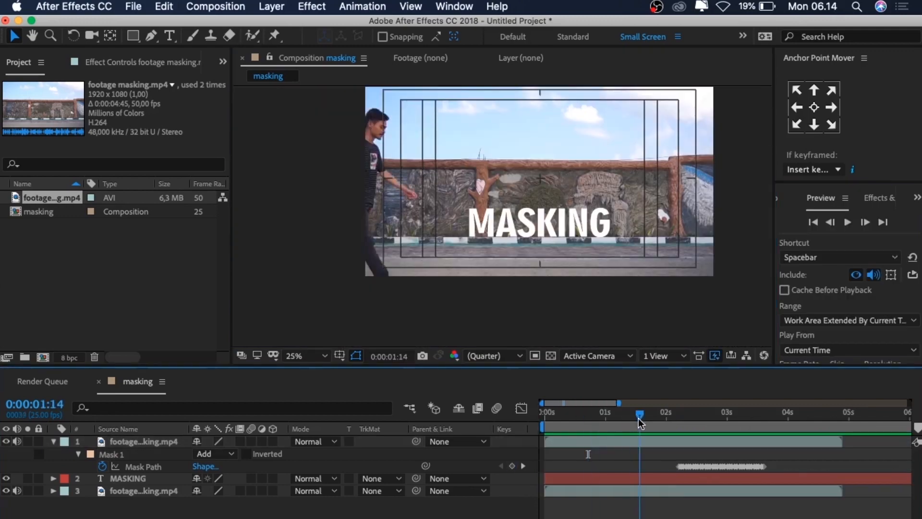
Scrub through the man's walk past the MASKING title to check the mask, ending at 0:00:02:12
left_click_drag(639, 421, 751, 451)
left_click_drag(748, 450, 729, 452)
scroll(558, 238, "up", 4)
scroll(566, 249, "down", 2)
scroll(566, 248, "up", 1)
left_click_drag(730, 413, 695, 419)
scroll(564, 215, "down", 4)
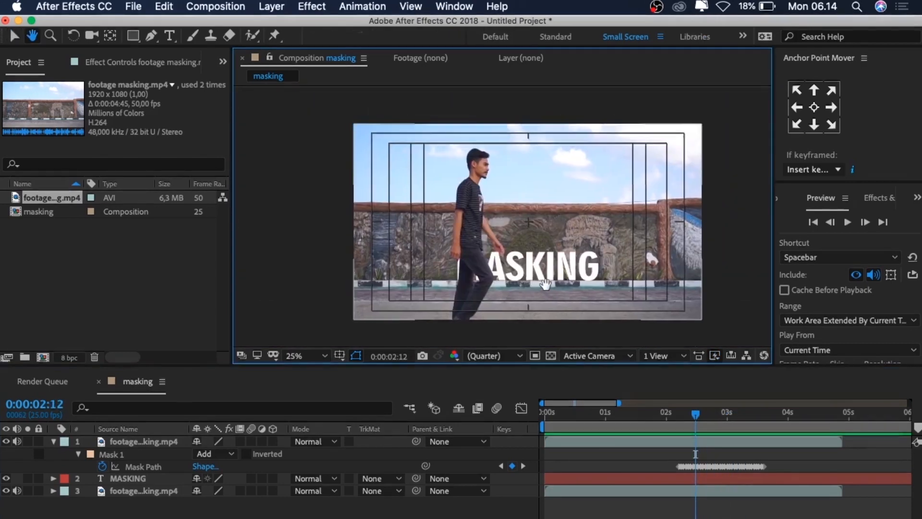
Step from 0:00:02:10 to 0:00:02:12, display the mask path there, and scrub on to inspect its edges
left_click_drag(695, 419, 690, 421)
key("period")
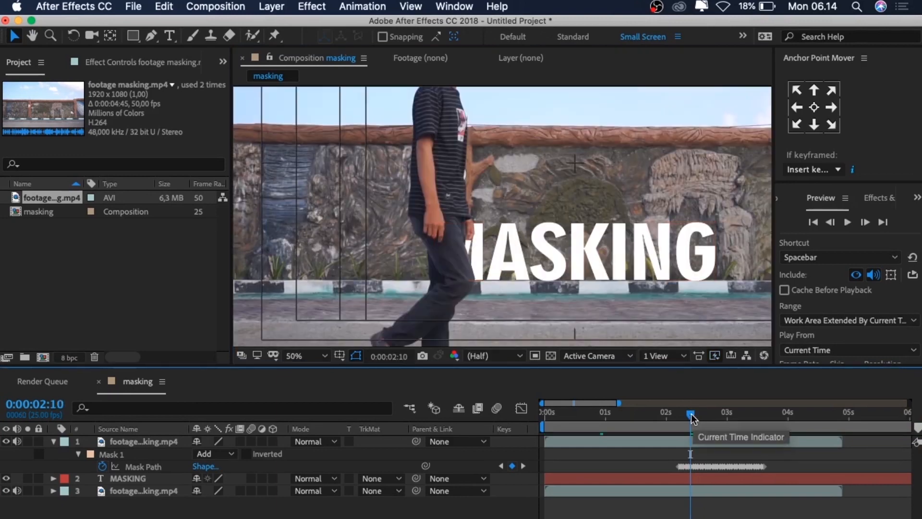
mouse_move(693, 417)
left_mouse_down()
mouse_move(685, 415)
mouse_move(694, 417)
left_mouse_up()
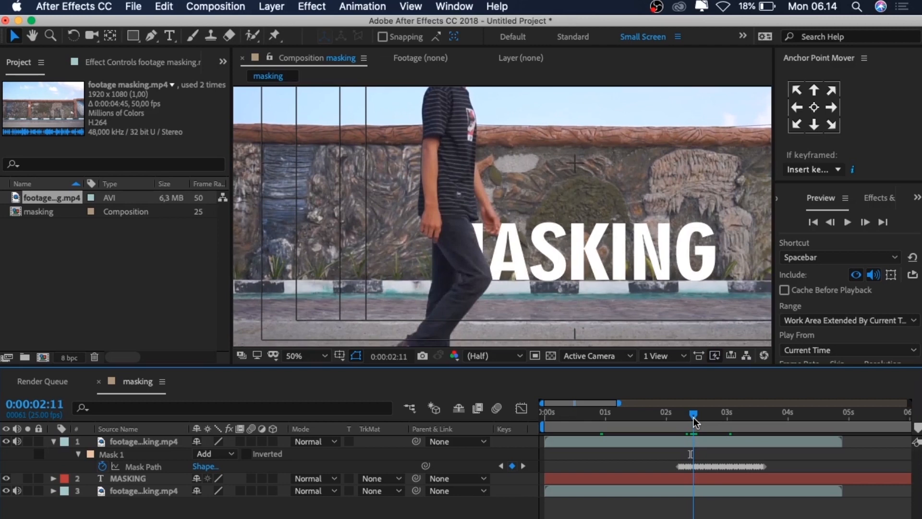
left_click_drag(693, 417, 696, 416)
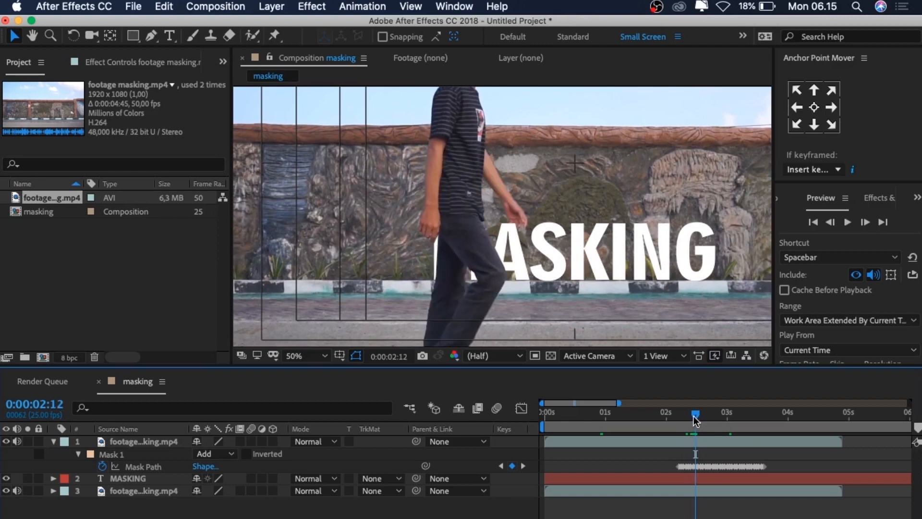
left_click(127, 468)
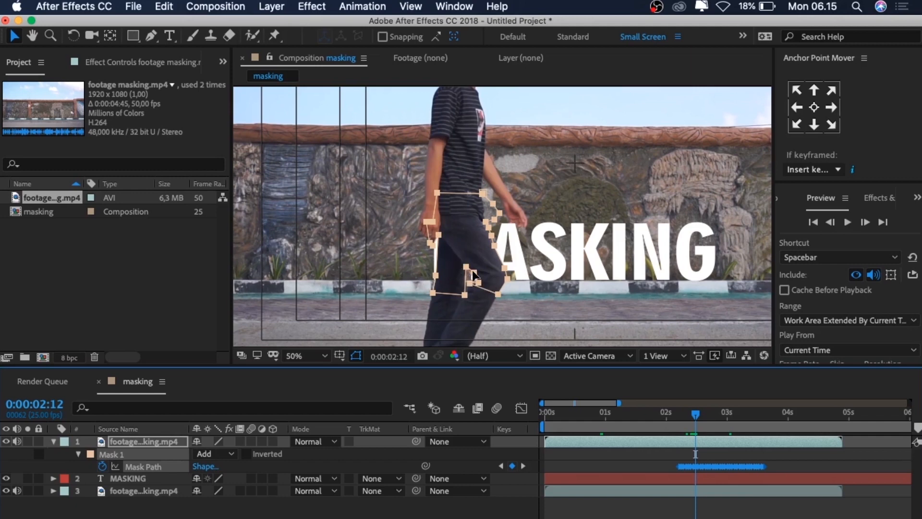
left_click_drag(695, 408, 730, 428)
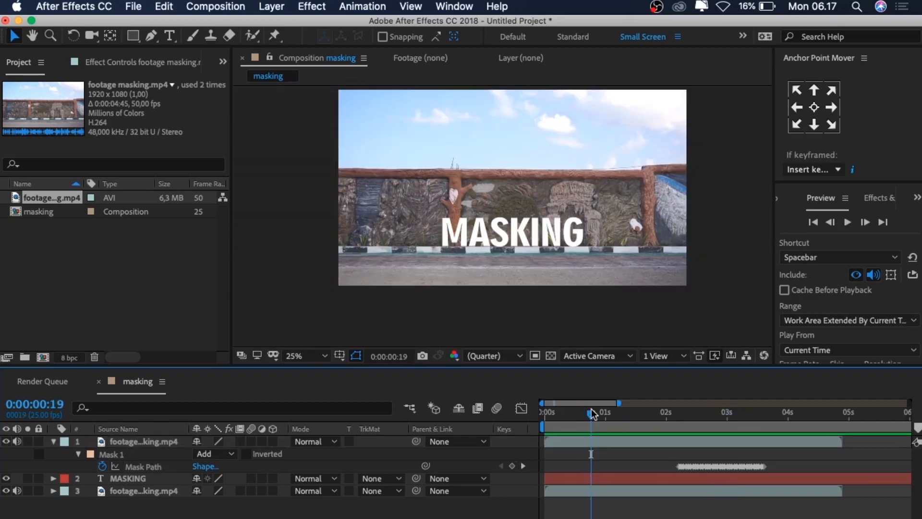
Scrub from the start of the composition to 0:00:02:04, just before the first mask keyframe
left_click_drag(595, 422, 618, 447)
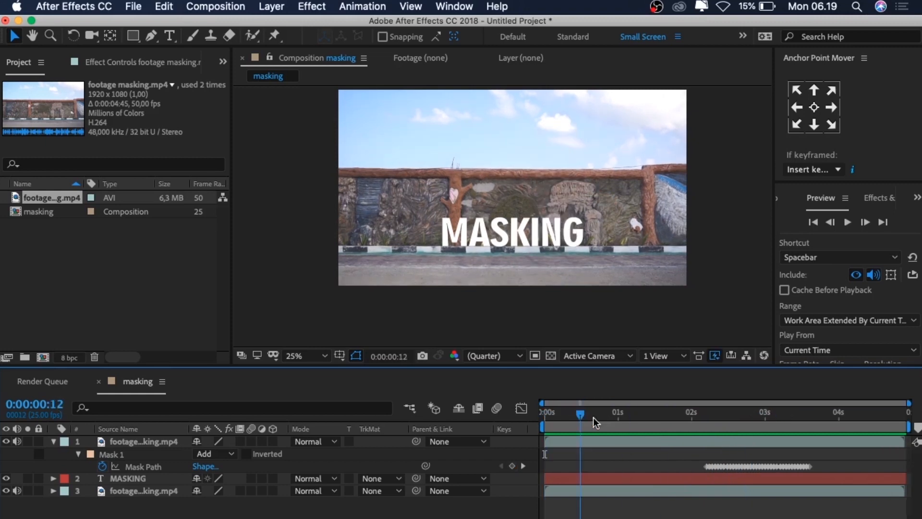
left_click_drag(593, 417, 699, 445)
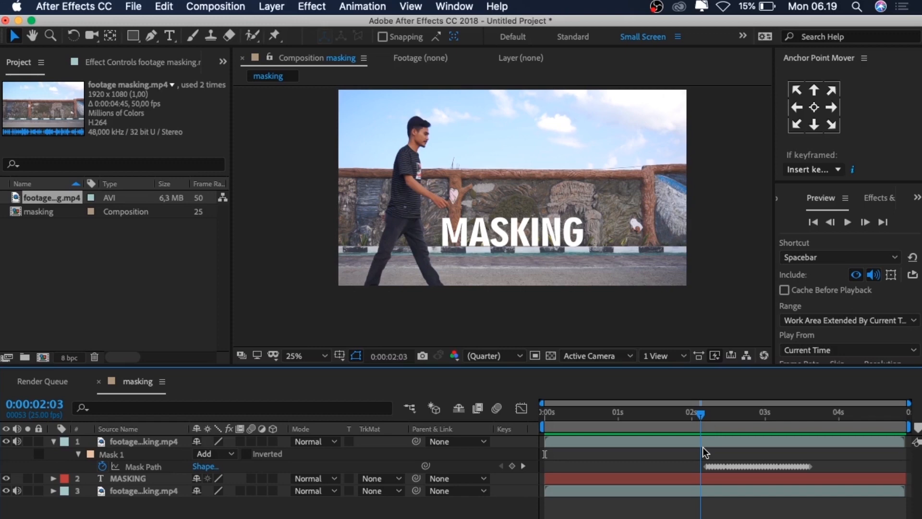
left_click_drag(702, 448, 704, 448)
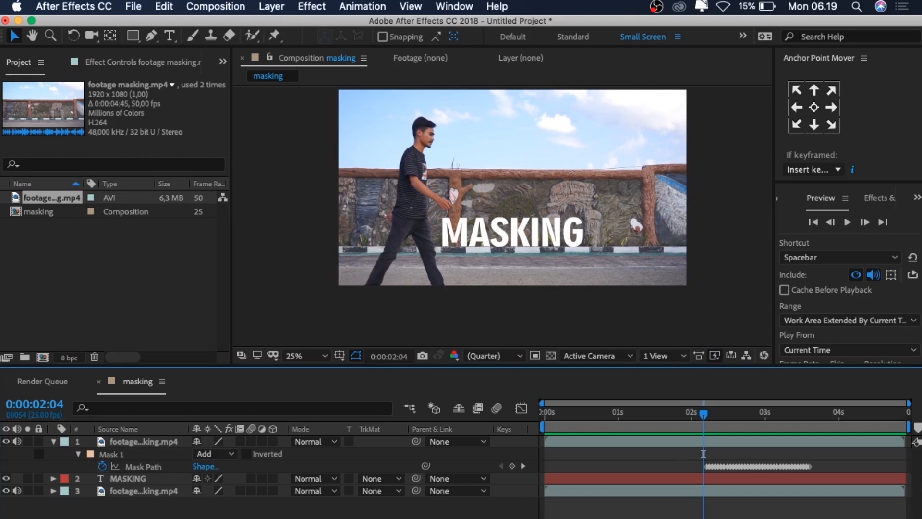
Expand the Mask 1 properties, check its edges up to 0:00:02:12, and set Mask Feather to 5,0 pixels
left_click(79, 454)
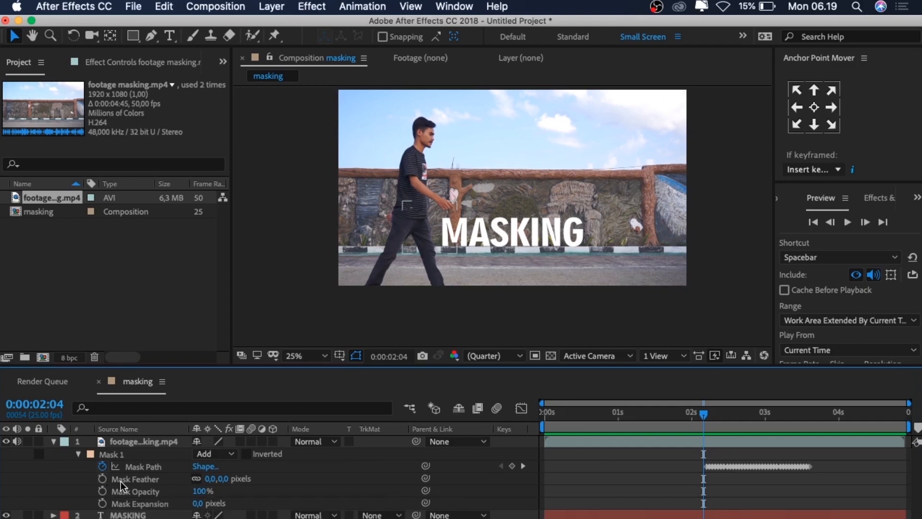
left_click(708, 415)
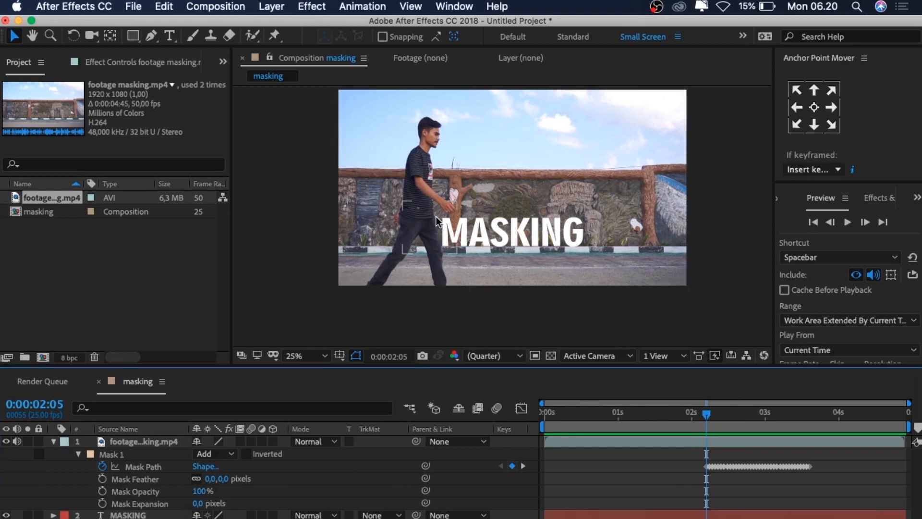
left_click(713, 417)
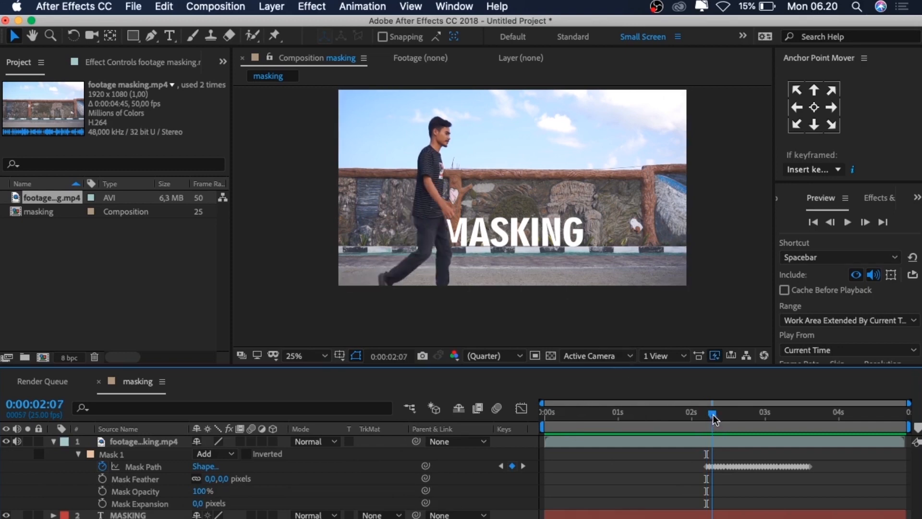
left_click_drag(713, 419, 718, 418)
scroll(443, 219, "up", 4)
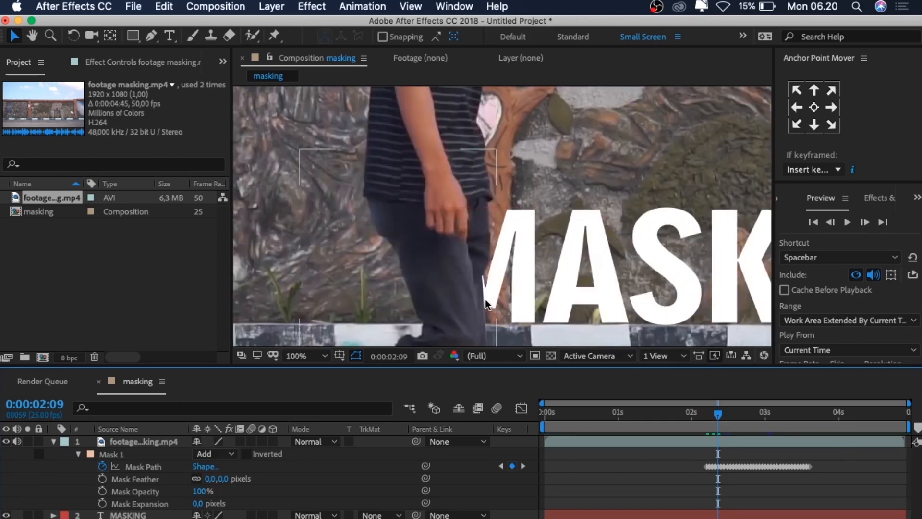
left_click_drag(718, 414, 728, 421)
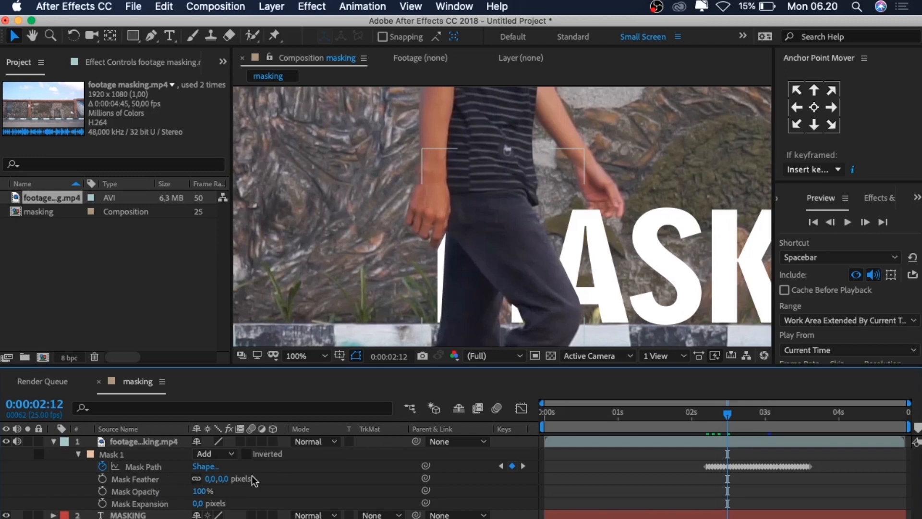
left_click_drag(225, 480, 229, 481)
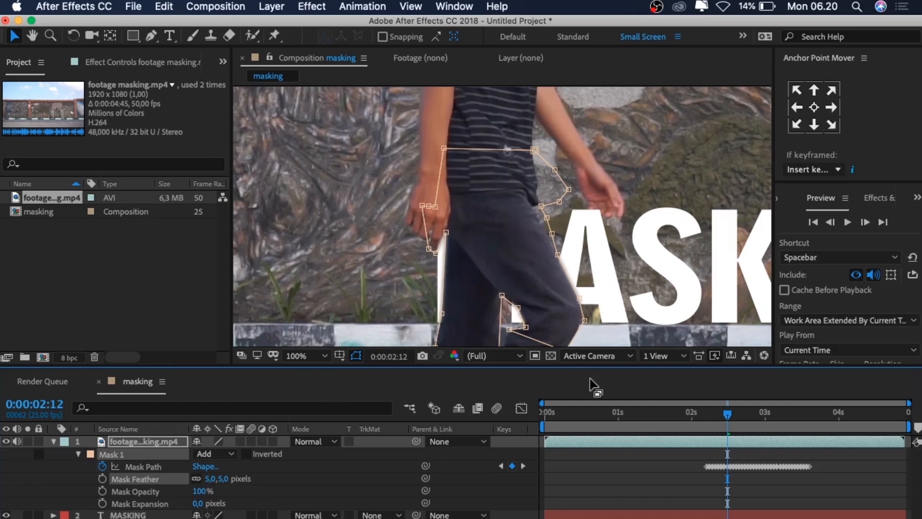
left_click(210, 480)
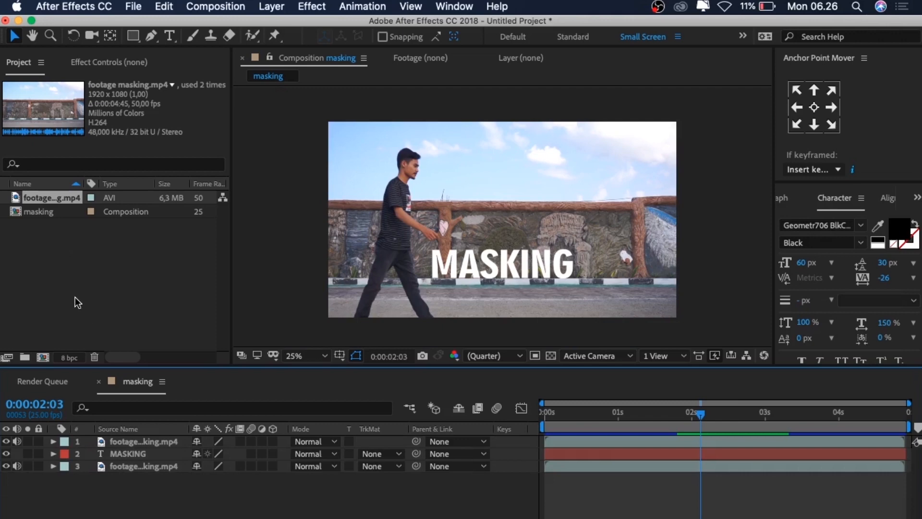
Create a new composition named "text" with the HDTV 1080 25 preset and a 0:00:30:00 duration
left_click(43, 358)
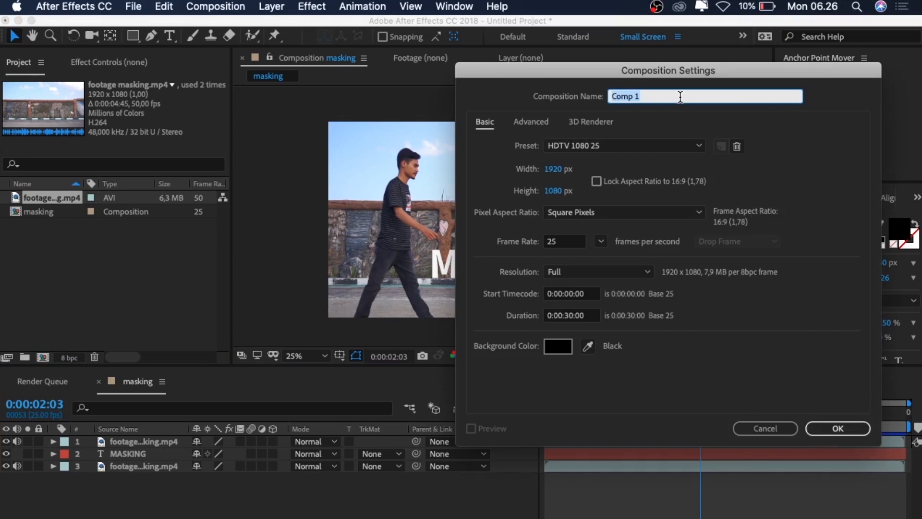
type("text")
left_click(821, 427)
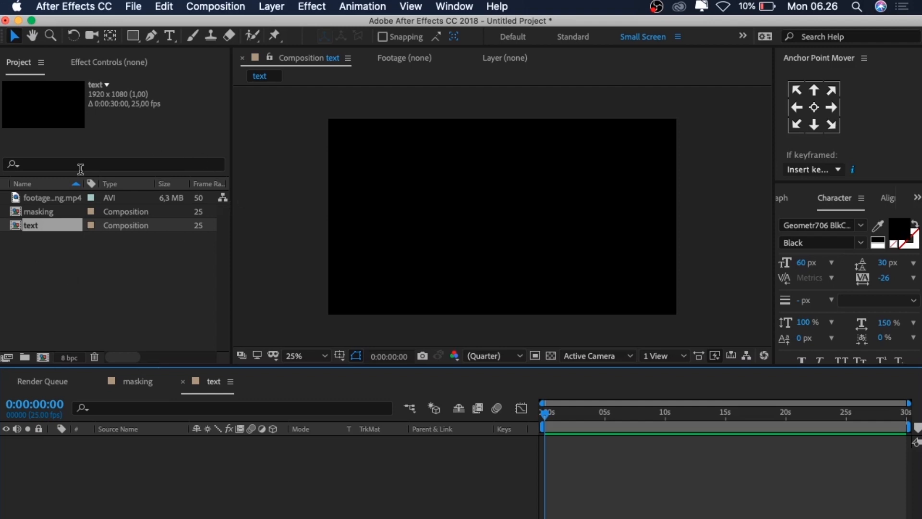
Add a TUTORIAL text layer near the middle of the text composition and give it a white fill
left_click(169, 36)
left_click(479, 226)
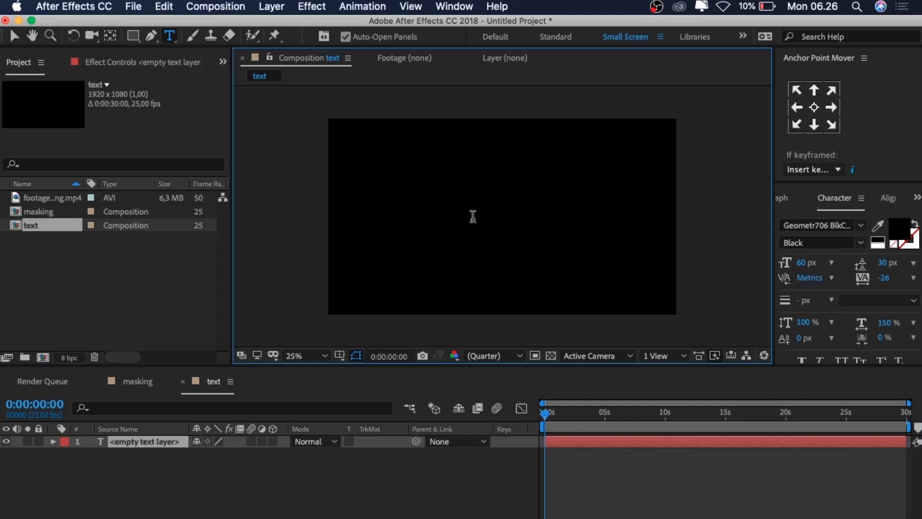
type("TUTORIAL")
left_click_drag(501, 216, 411, 215)
left_click(899, 229)
left_click(237, 382)
left_click(554, 383)
left_click(161, 446)
key("super+d")
key("super+z")
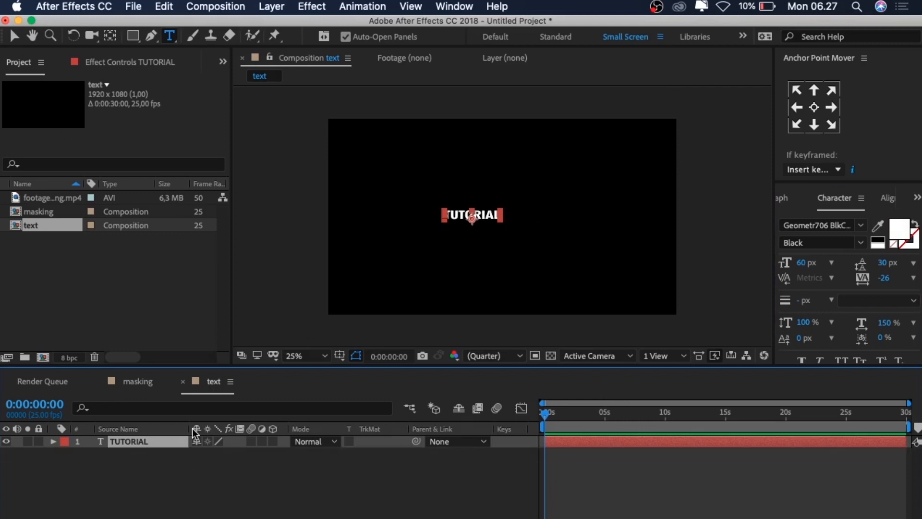
Scale the TUTORIAL text up to roughly twice its size around its center
scroll(488, 216, "up", 2)
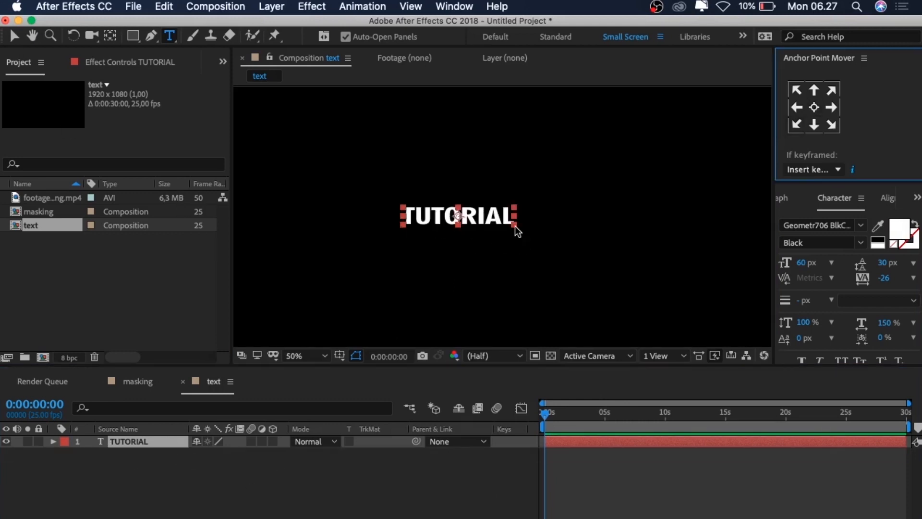
key("v")
left_click_drag(516, 225, 529, 243)
scroll(454, 232, "down", 2)
scroll(456, 231, "up", 2)
scroll(440, 228, "down", 2)
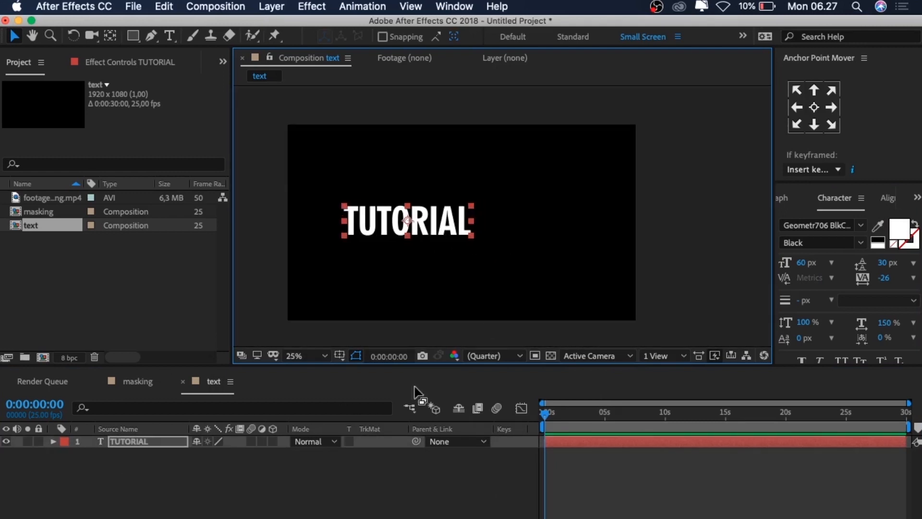
Duplicate the TUTORIAL text layer, place the copy beside the original, and center the pair in the frame
left_click(162, 484)
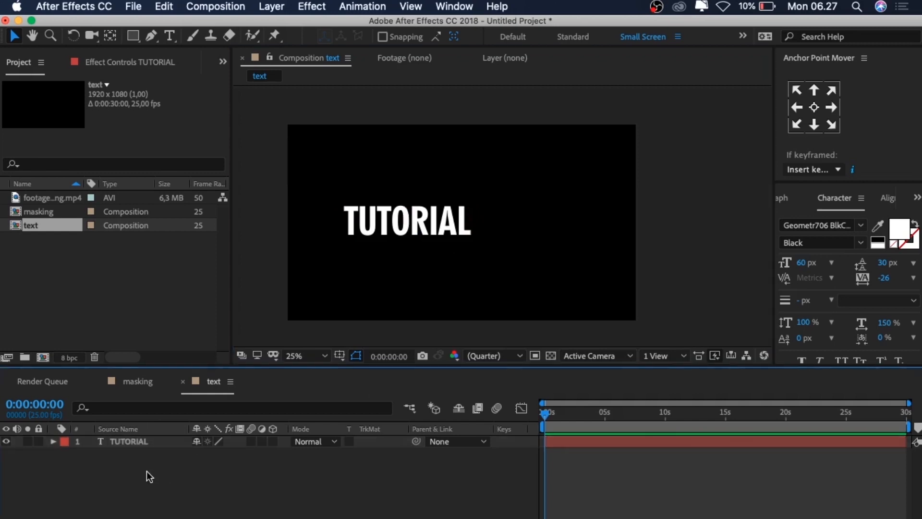
left_click(140, 443)
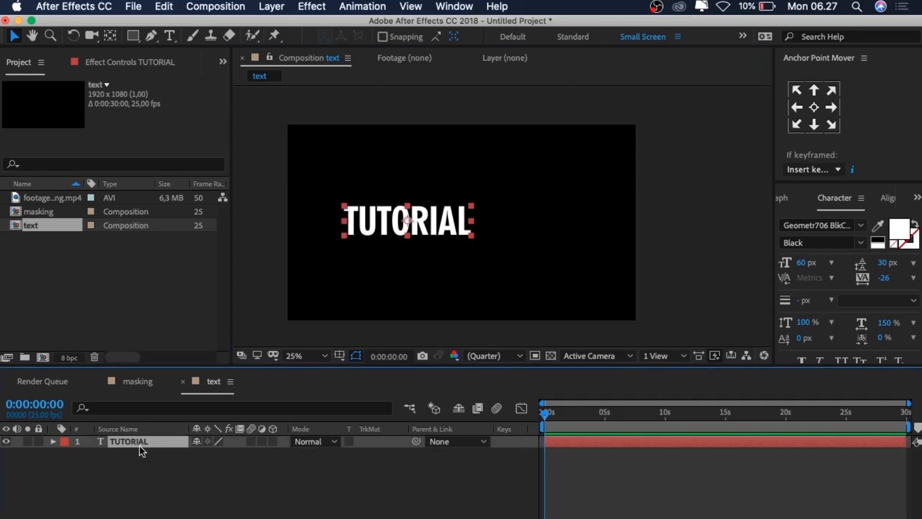
key("super+d")
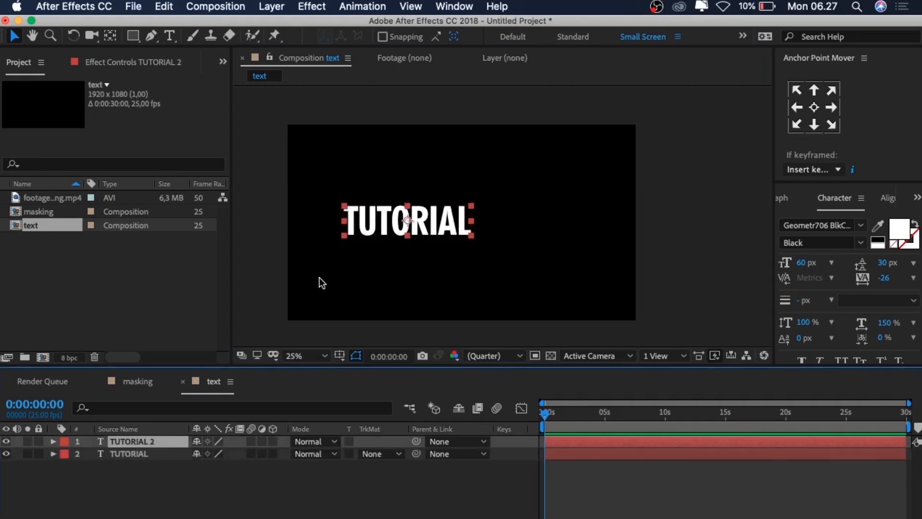
left_click_drag(463, 229, 598, 236)
left_click(399, 232, "shift")
left_click_drag(398, 232, 349, 229)
left_click(481, 285)
left_click(497, 229)
left_click(351, 228, "shift")
left_click(447, 256)
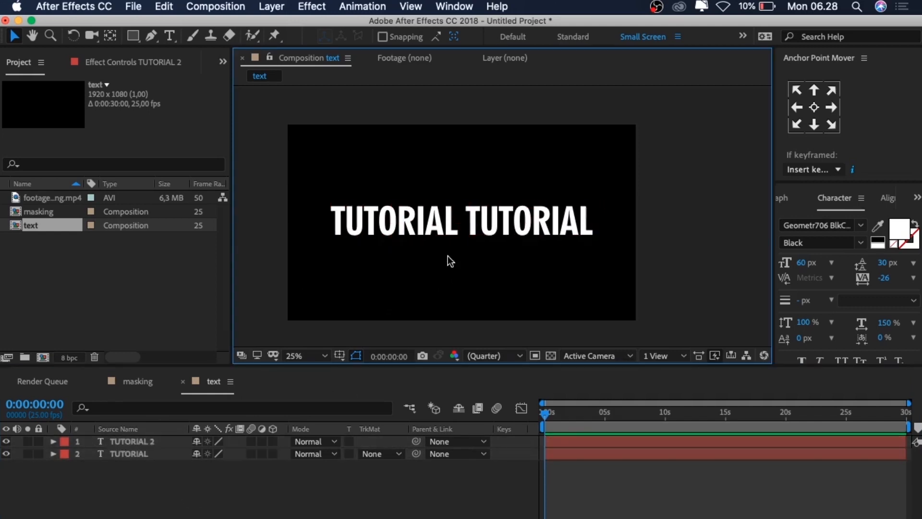
Replace the duplicated text layer's wording with MASKING
double_click(579, 228)
type("MSASKING")
left_click(489, 230)
key("BackSpace")
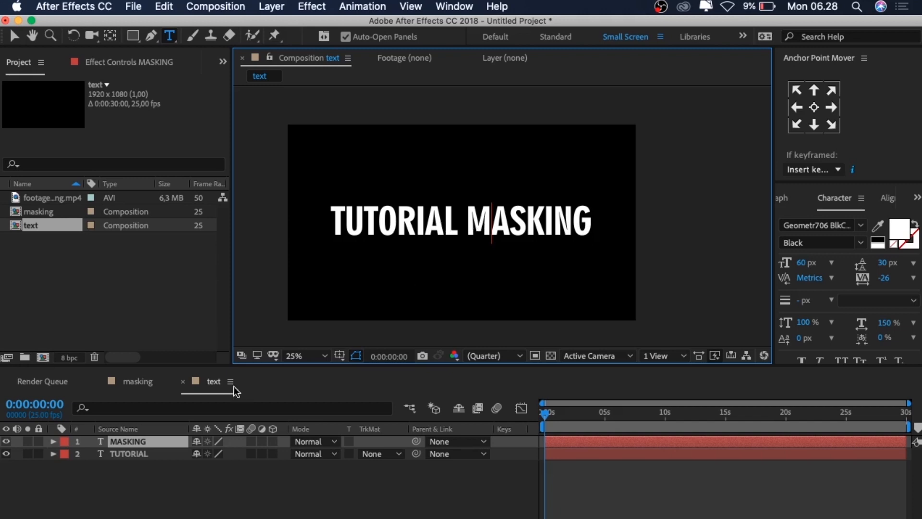
Reveal the Position property of the MASKING text layer
left_click(156, 441)
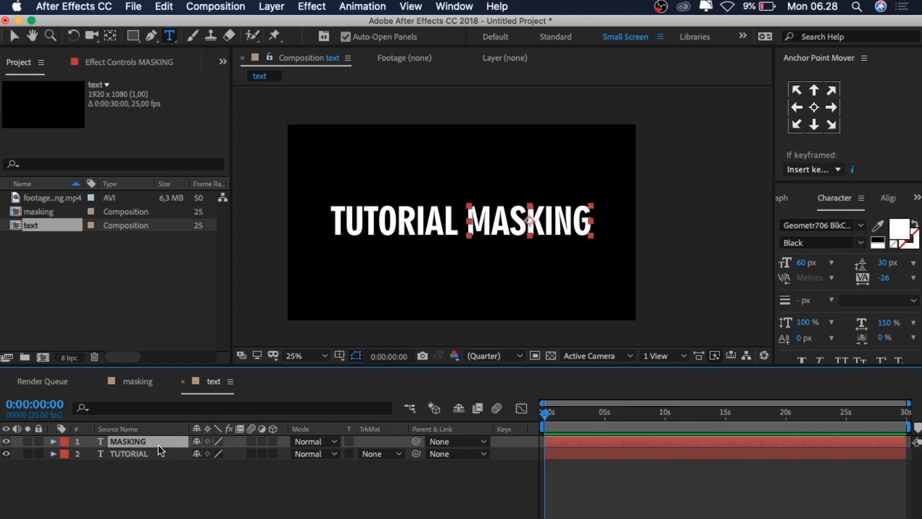
key("p")
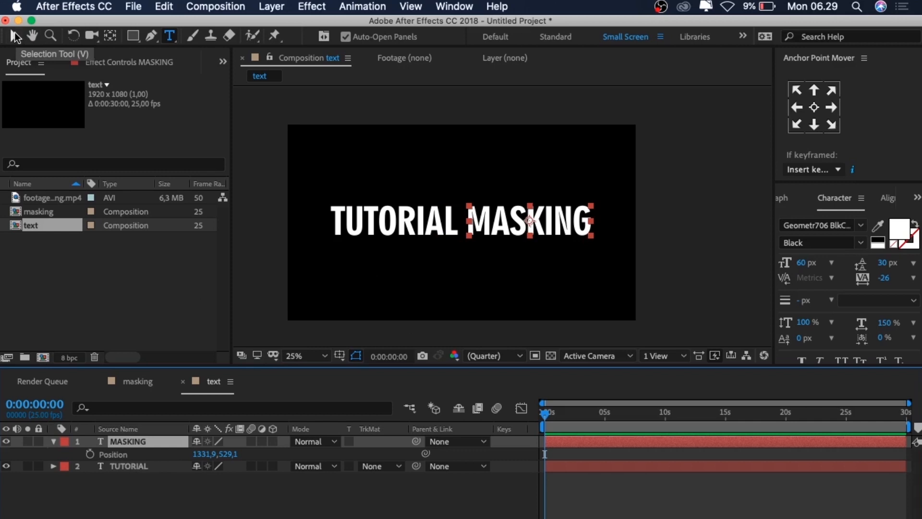
left_click(15, 34)
left_click_drag(494, 227, 387, 222)
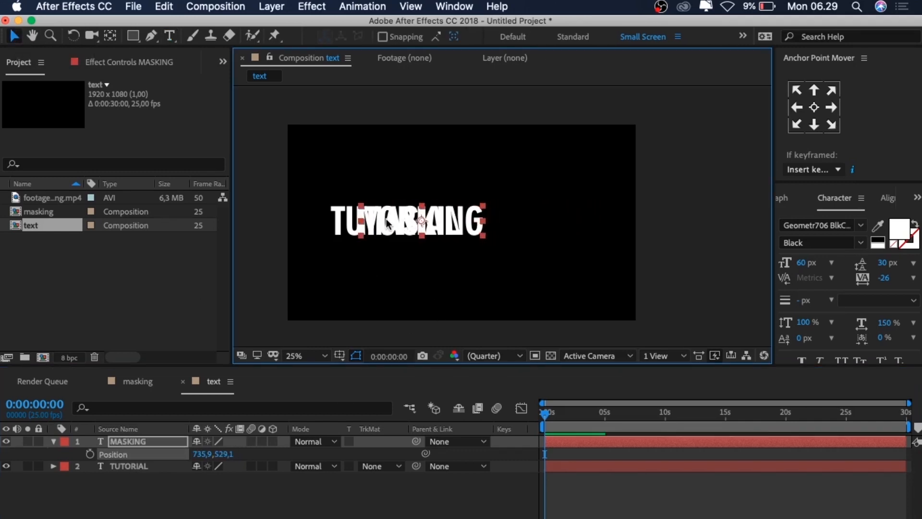
key("super+z")
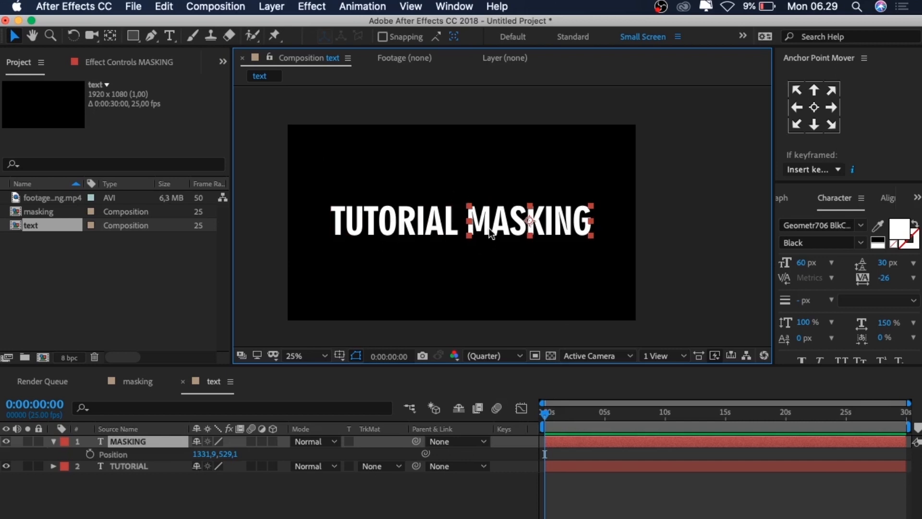
Set a Position keyframe on the MASKING layer at 0:00:01:00, with the word in its place beside TUTORIAL
left_click(548, 418)
left_click_drag(548, 418, 588, 428)
scroll(558, 432, "up", 2)
scroll(644, 461, "left", 1)
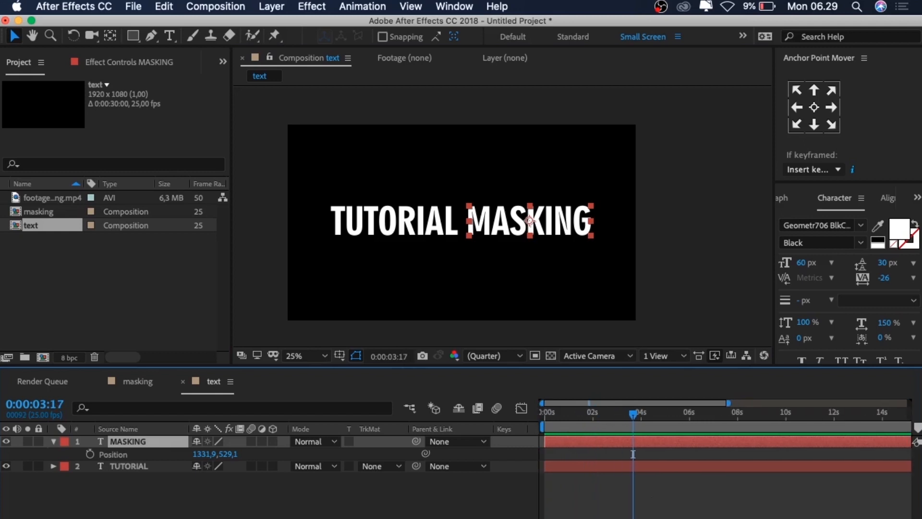
mouse_move(575, 428)
left_mouse_down()
mouse_move(560, 428)
mouse_move(573, 419)
mouse_move(584, 422)
mouse_move(580, 431)
left_mouse_up()
scroll(560, 428, "up", 1)
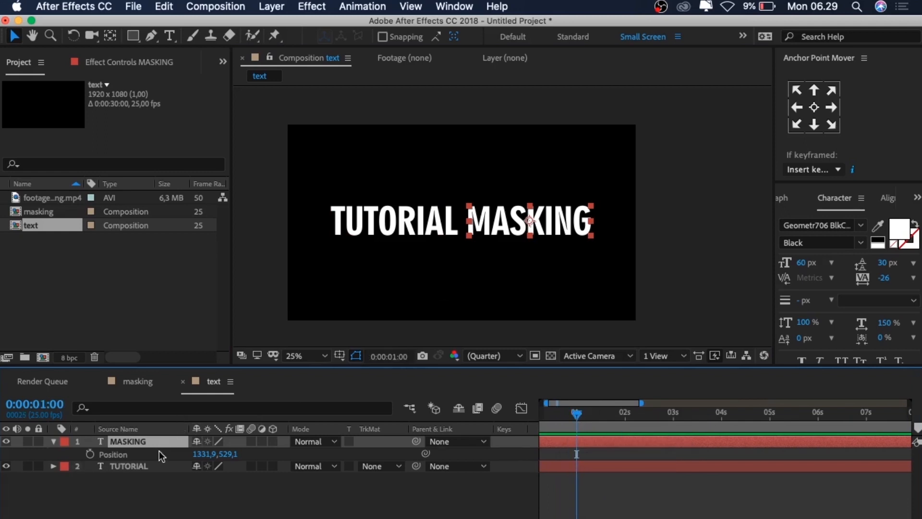
left_click(91, 454)
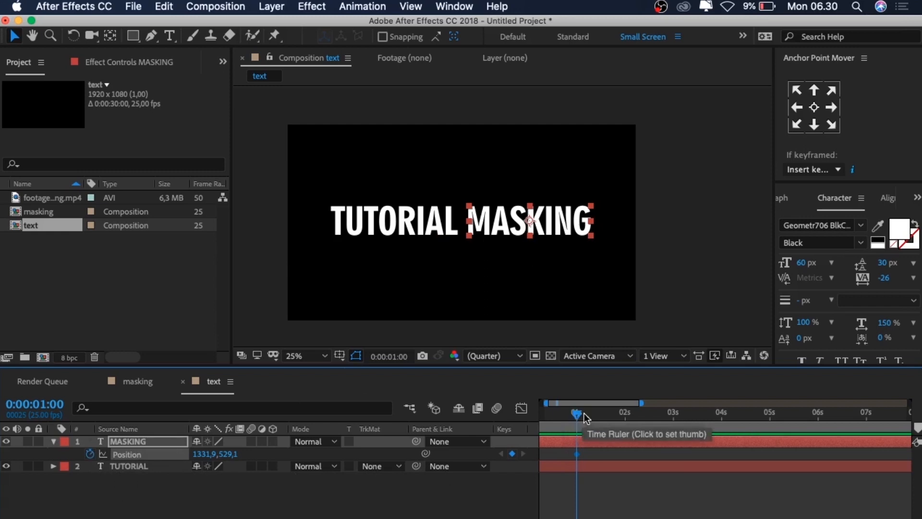
At 0:00:00:00, set the MASKING layer's X position to 591,9 so the word sits over TUTORIAL
left_click_drag(577, 422, 522, 422)
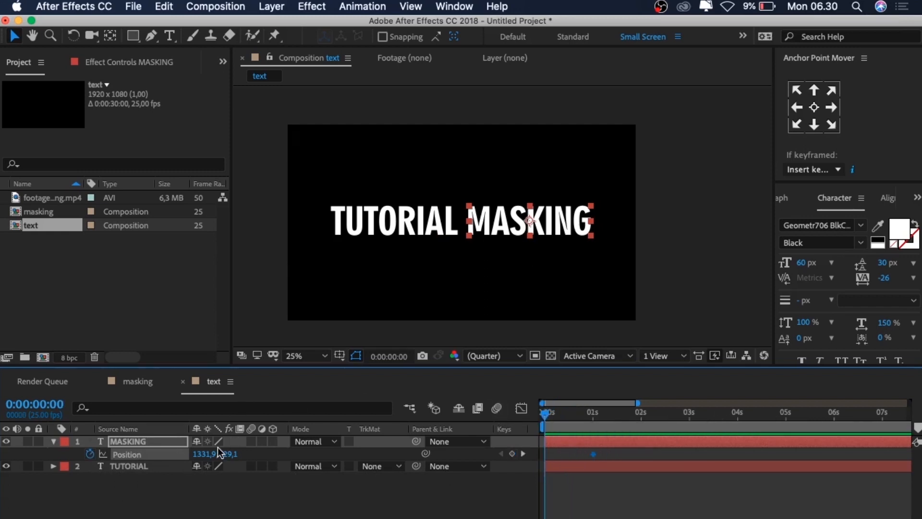
left_click_drag(206, 454, 5, 466)
left_click_drag(207, 453, 53, 461)
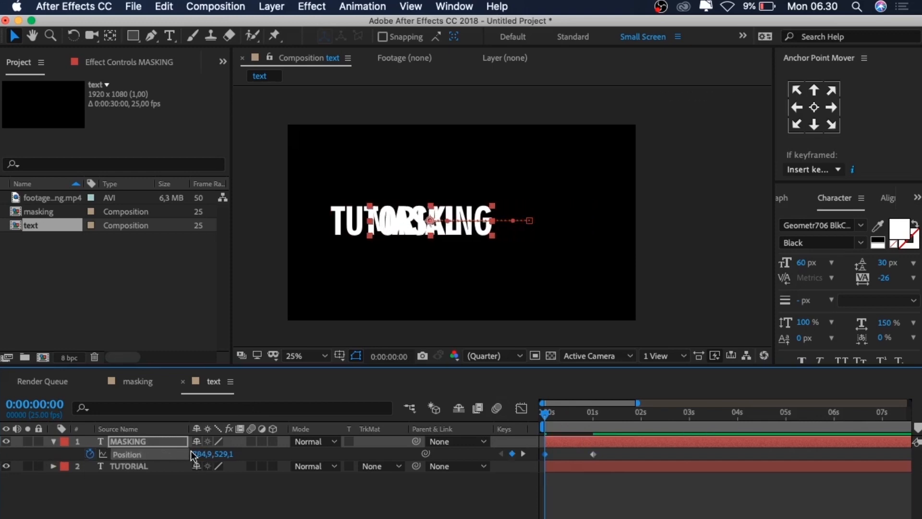
left_click_drag(205, 454, 72, 468)
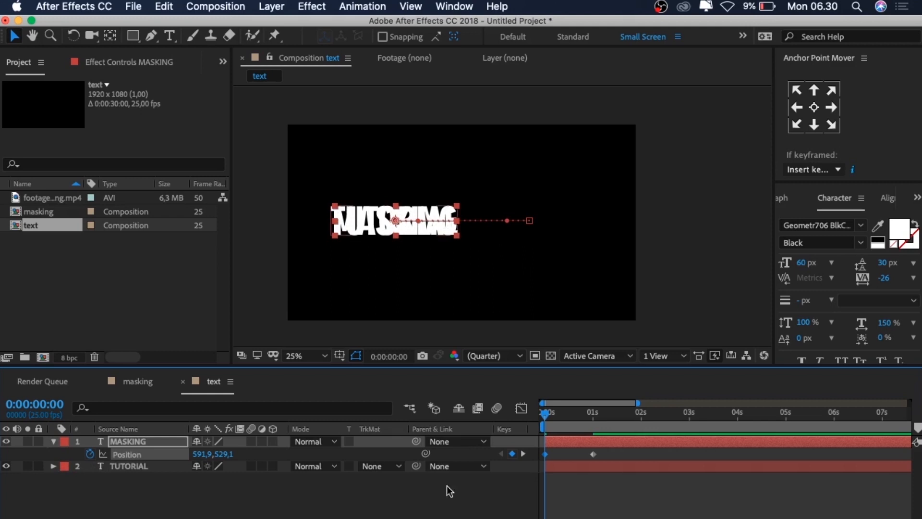
left_click(432, 502)
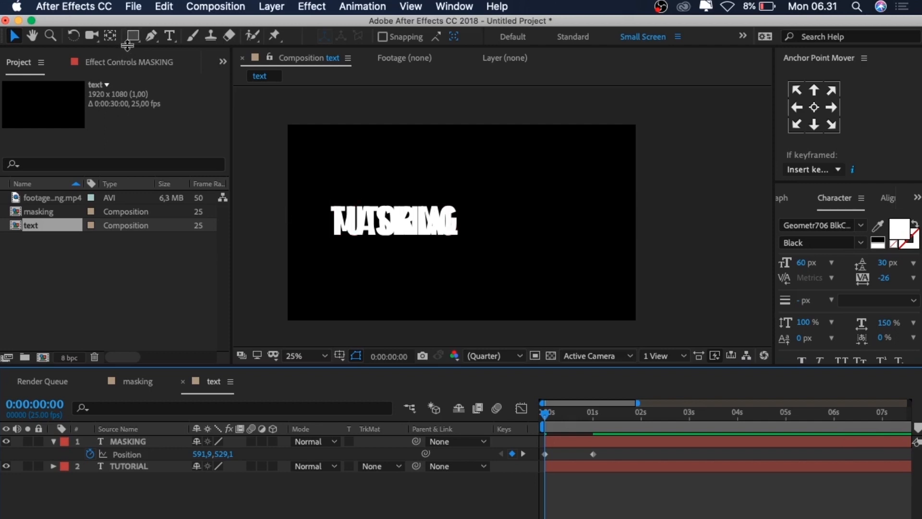
Draw a rectangular mask on the MASKING layer that encloses the overlapping words, and make the mask inverted
left_click(133, 36)
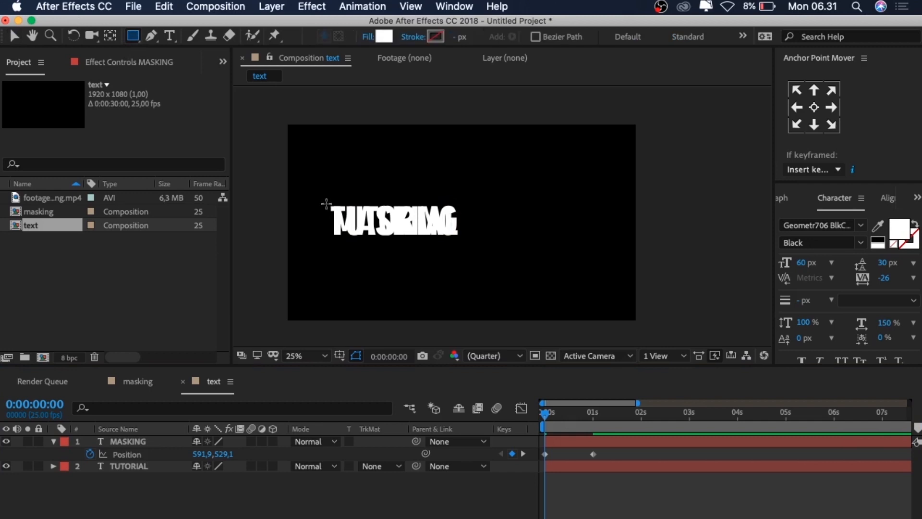
left_click(152, 443)
left_click(130, 443)
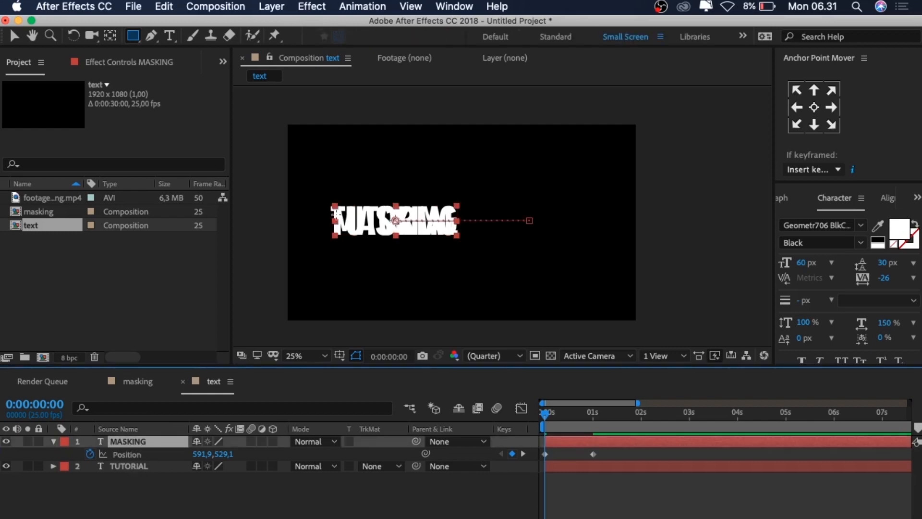
left_click_drag(326, 198, 467, 243)
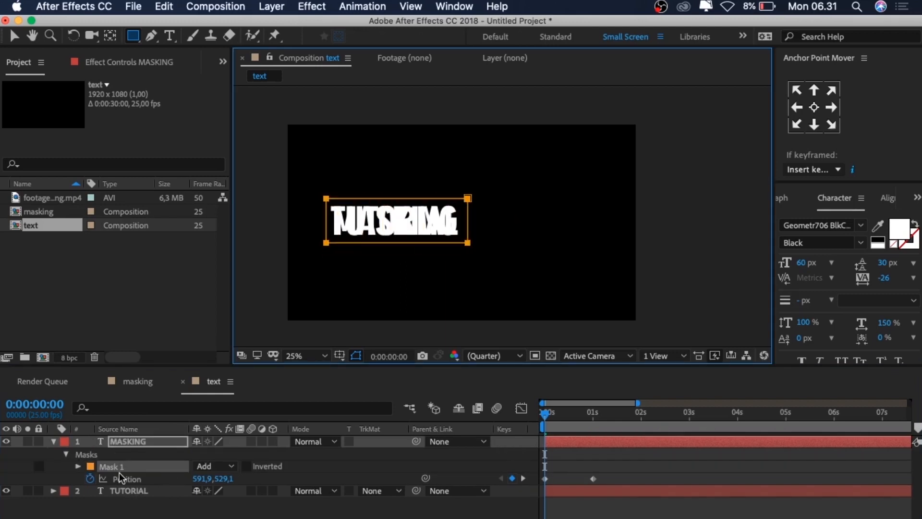
left_click(247, 466)
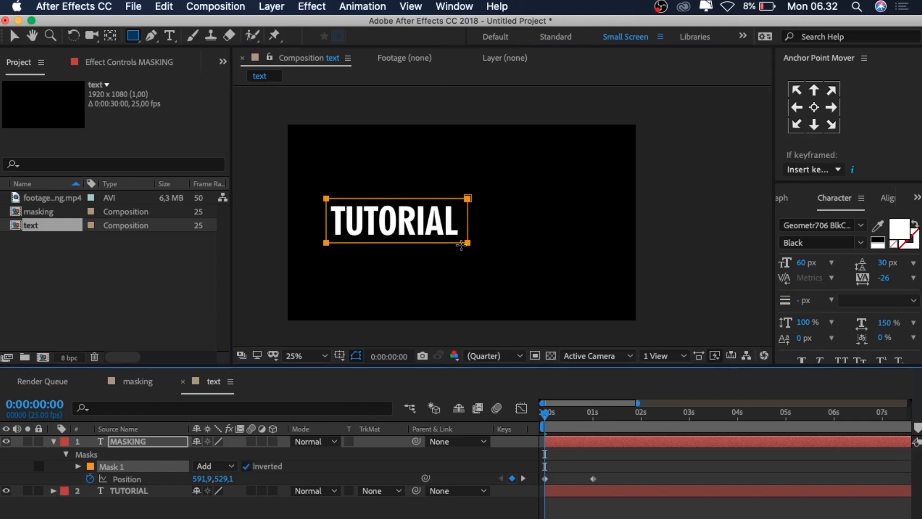
Show the mask's Mask Path property and shift the mask slightly left so its right edge meets the end of TUTORIAL
key("a")
key("p")
key("m")
key("v")
left_click_drag(469, 244, 464, 245)
left_click_drag(547, 412, 505, 423)
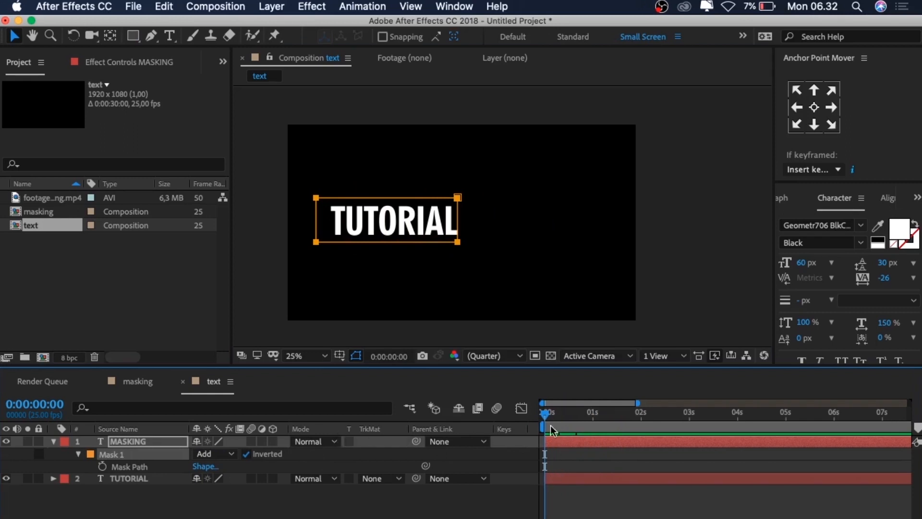
Check the mask's travel over the first second, and set a Mask Path keyframe at 0:00:00:00
left_click_drag(550, 417, 585, 441)
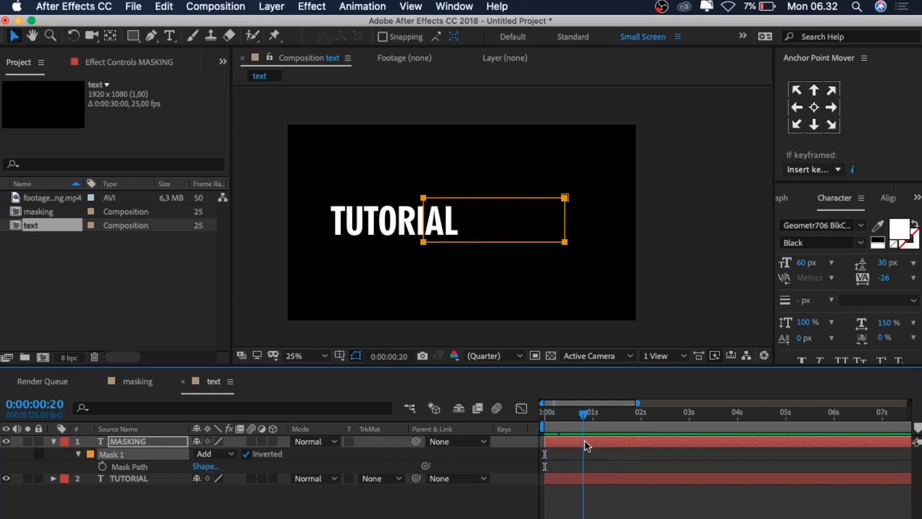
left_click(78, 455)
left_click(78, 455)
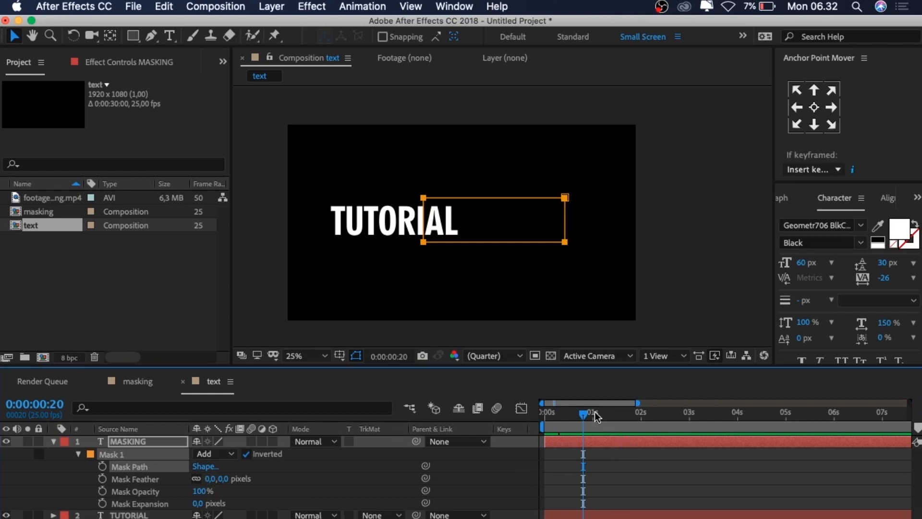
left_click_drag(583, 414, 596, 427)
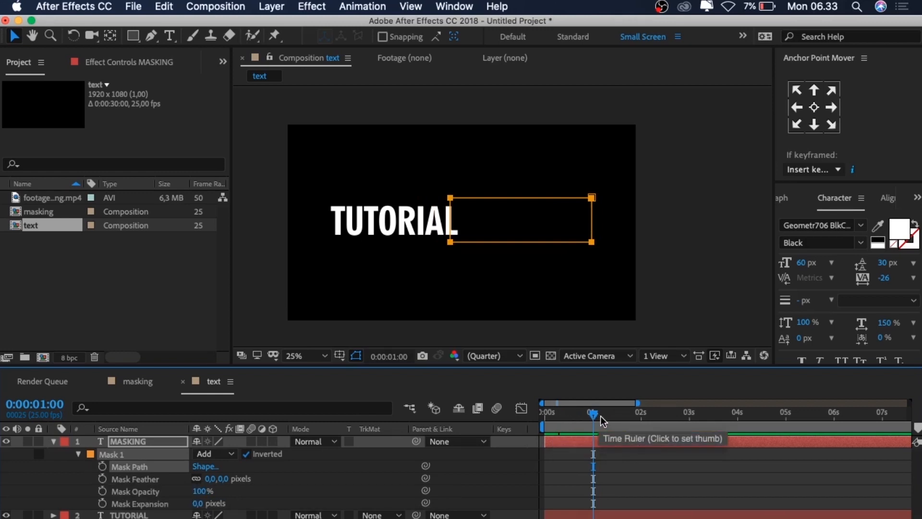
left_click_drag(595, 415, 542, 427)
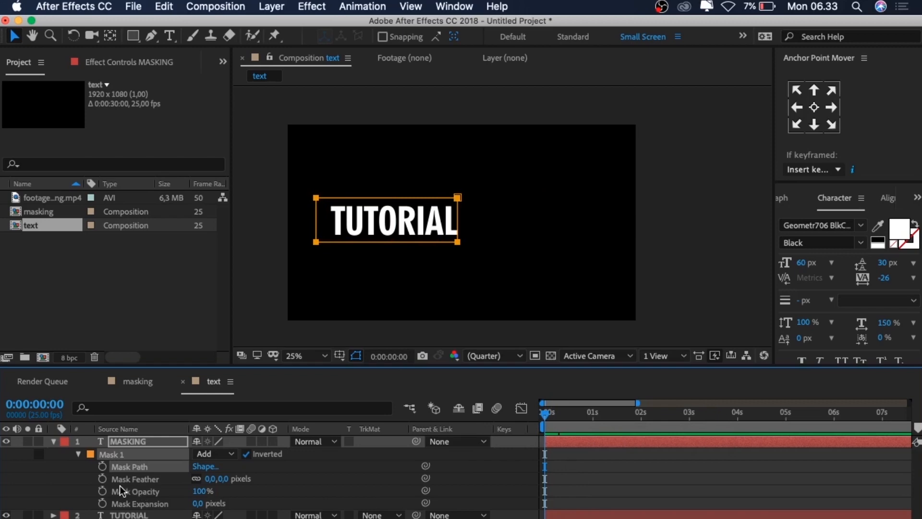
left_click(103, 467)
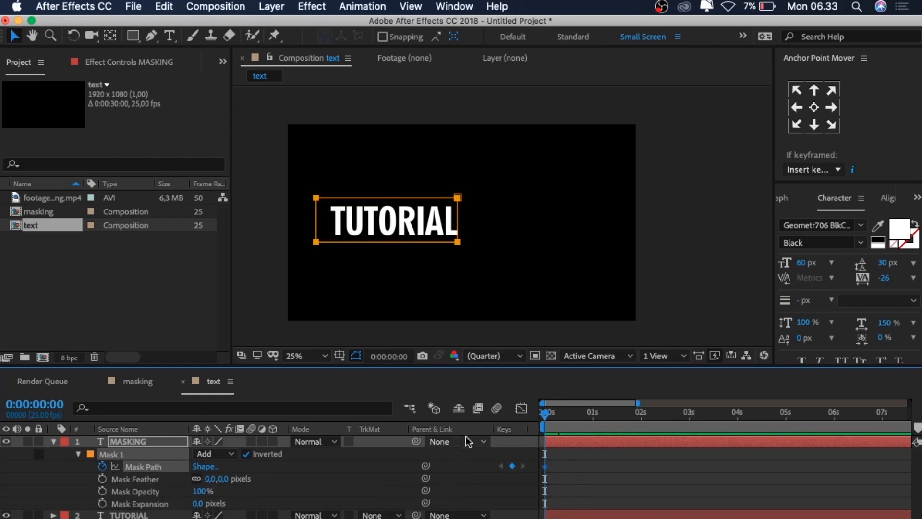
At 0:00:01:00, move the mask back over the word TUTORIAL to add the second Mask Path keyframe
left_click_drag(545, 421, 591, 439)
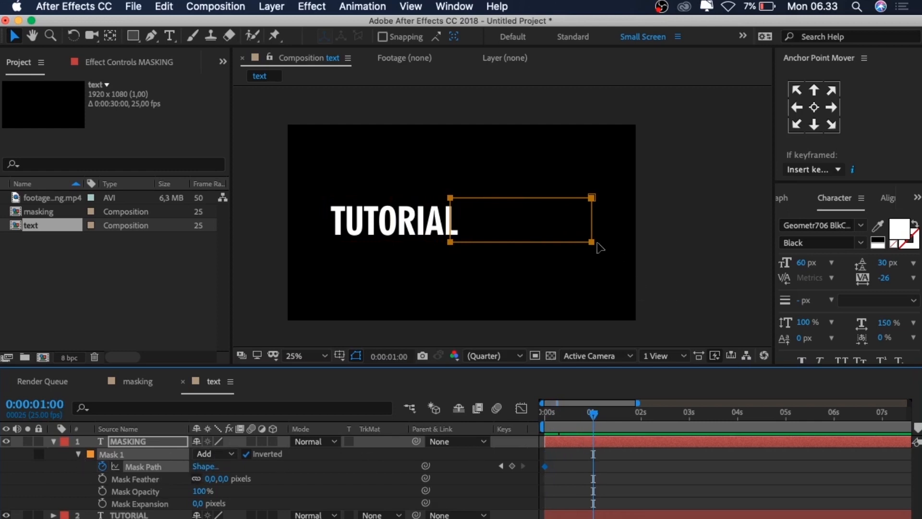
left_click_drag(593, 243, 460, 250)
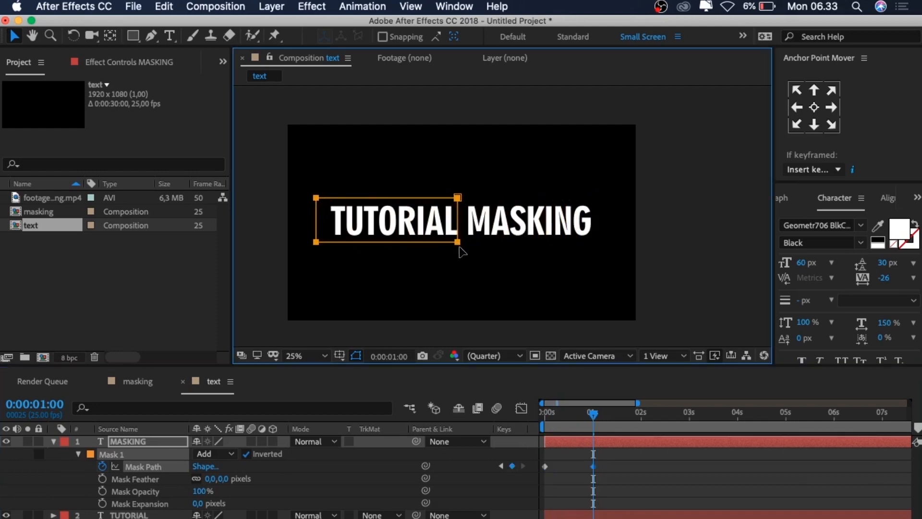
left_click_drag(599, 416, 598, 465)
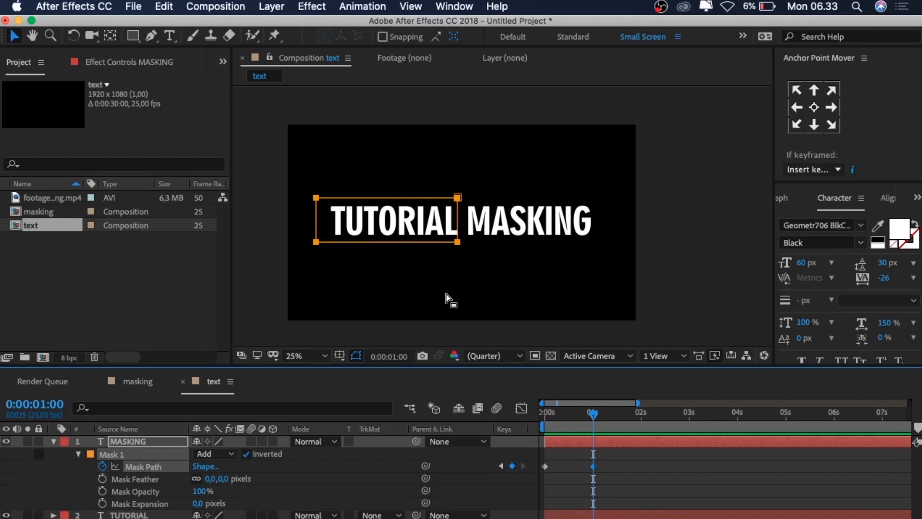
Collapse the layer's properties and scrub from 0:00:00:00 to 0:00:01:19 to review MASKING sliding out from behind TUTORIAL
left_click_drag(594, 417, 544, 419)
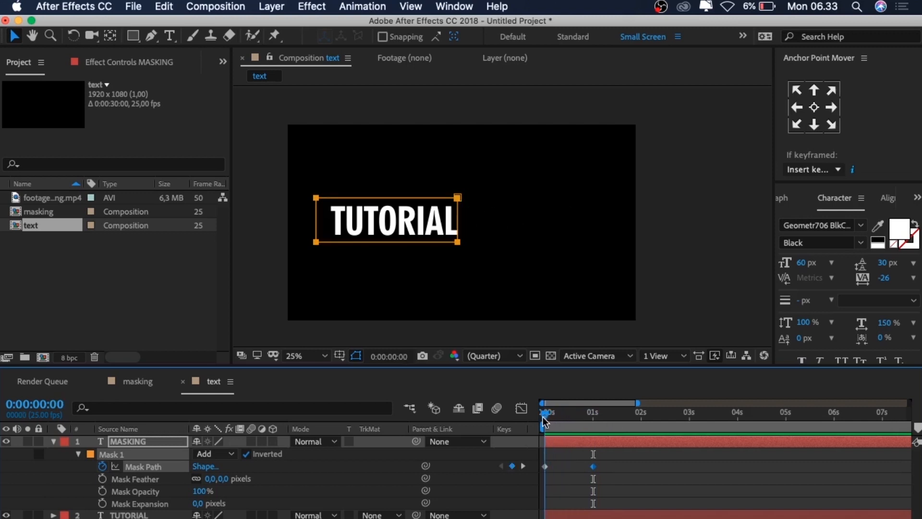
left_click(617, 473)
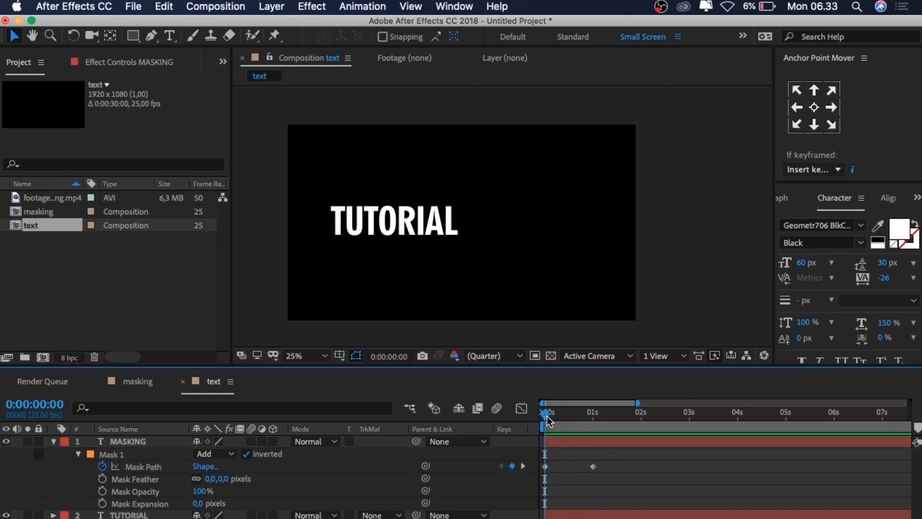
mouse_move(548, 419)
left_mouse_down()
mouse_move(597, 426)
mouse_move(545, 420)
left_mouse_up()
key("u")
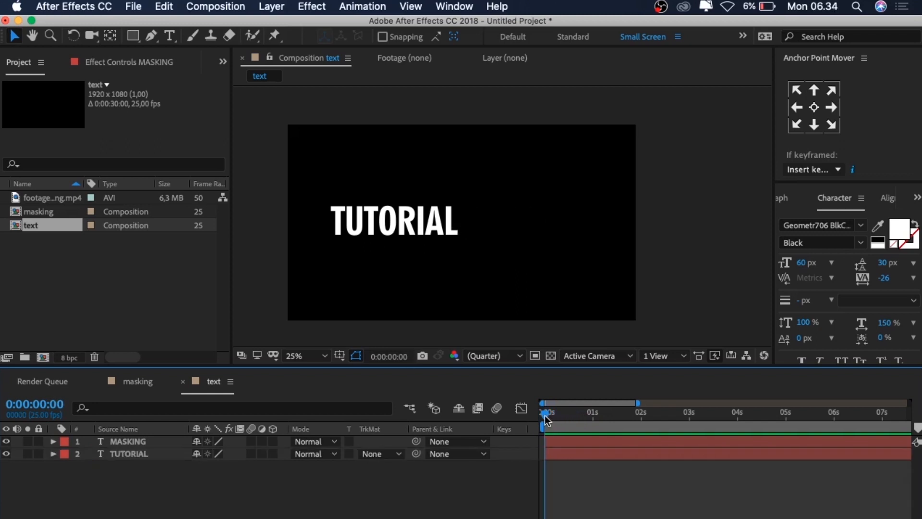
left_click_drag(549, 423, 632, 442)
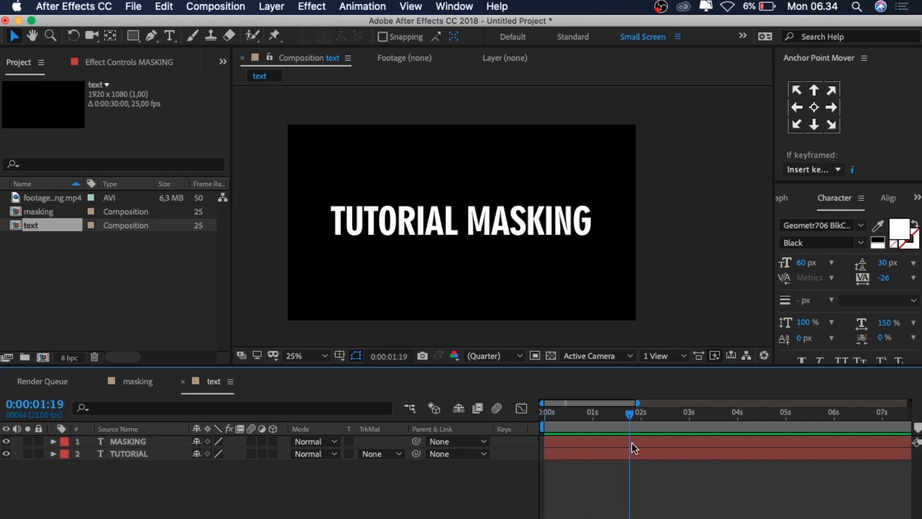
left_click(632, 442)
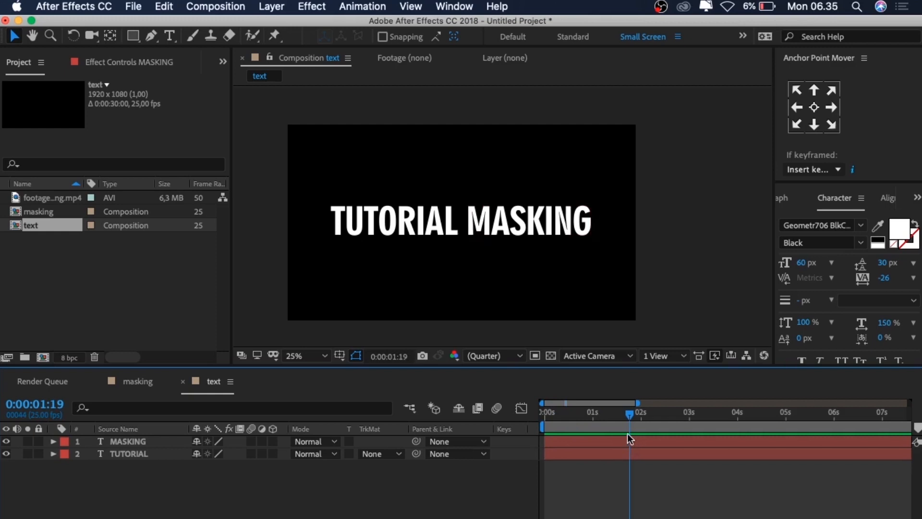
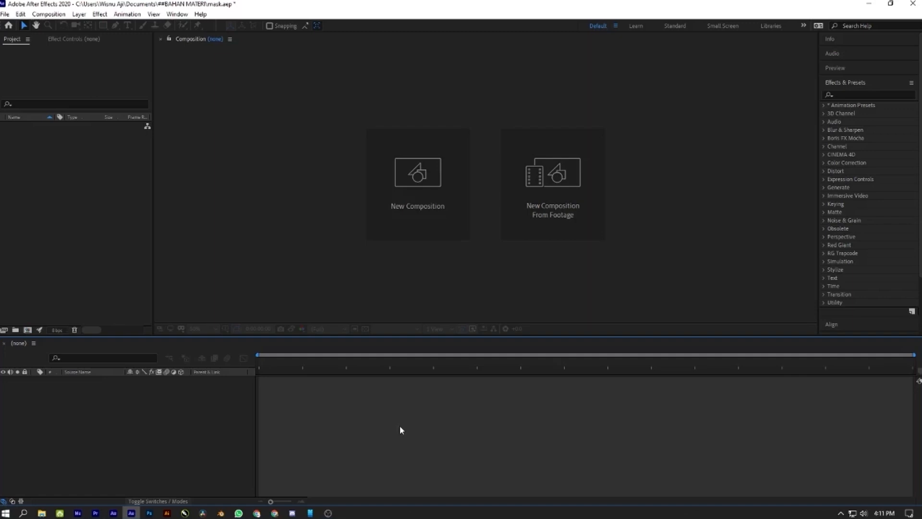
left_click(71, 248)
left_click(171, 248)
left_click(135, 233)
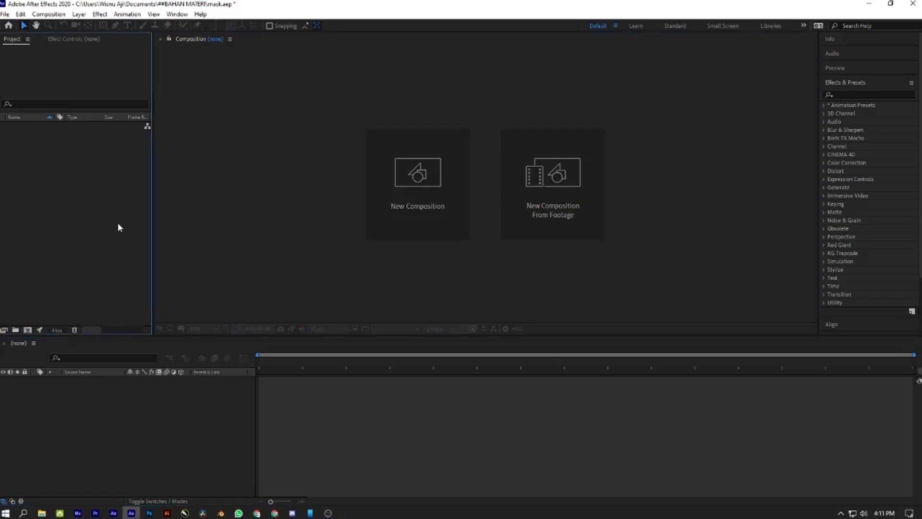
left_click(224, 236)
left_click(130, 205)
left_click(234, 234)
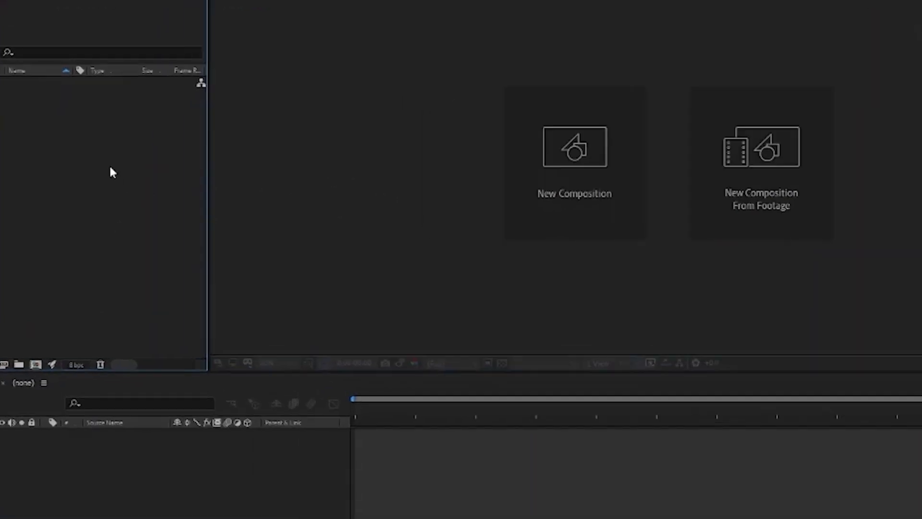
Import the WOTA RAW .MOV video from the ##BAHAN MATERI folder as footage
right_click(83, 186)
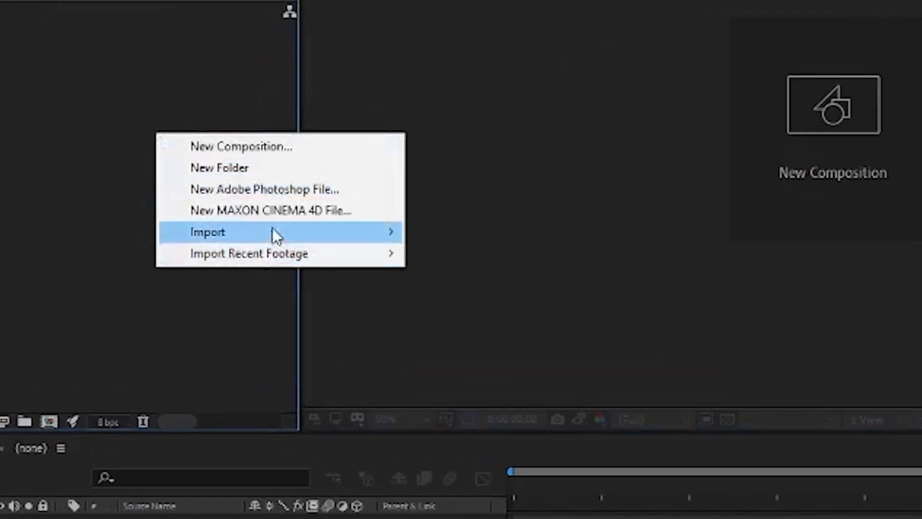
mouse_move(354, 231)
left_click(464, 232)
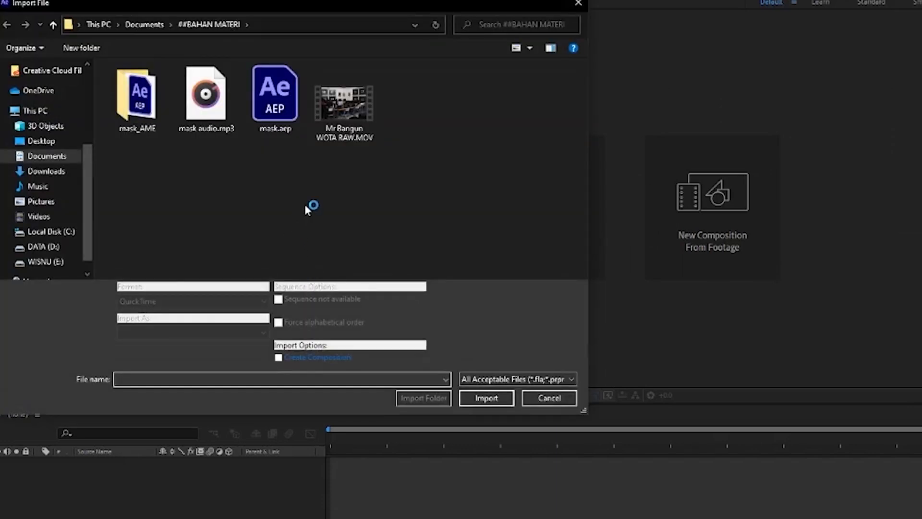
left_click(344, 133)
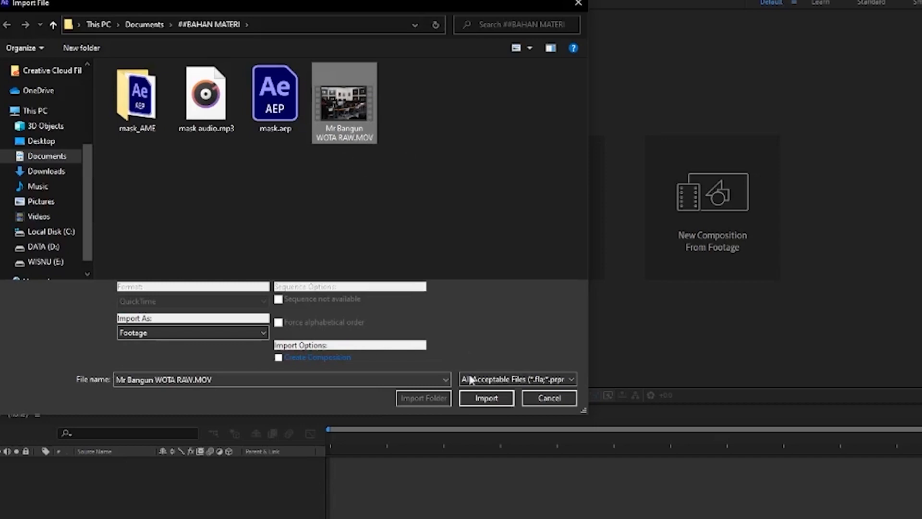
left_click(484, 398)
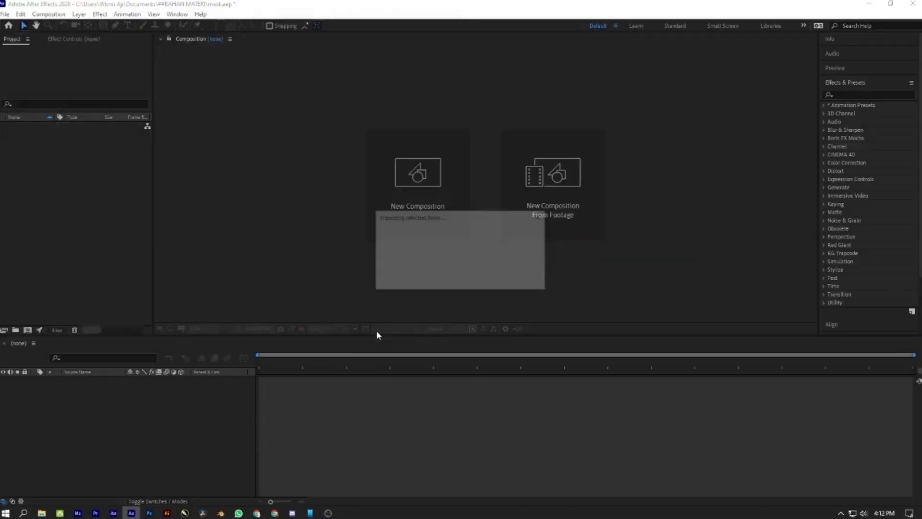
Create a new composition from the imported WOTA RAW footage, keeping the footage's own settings
left_click(82, 179)
left_click(40, 126)
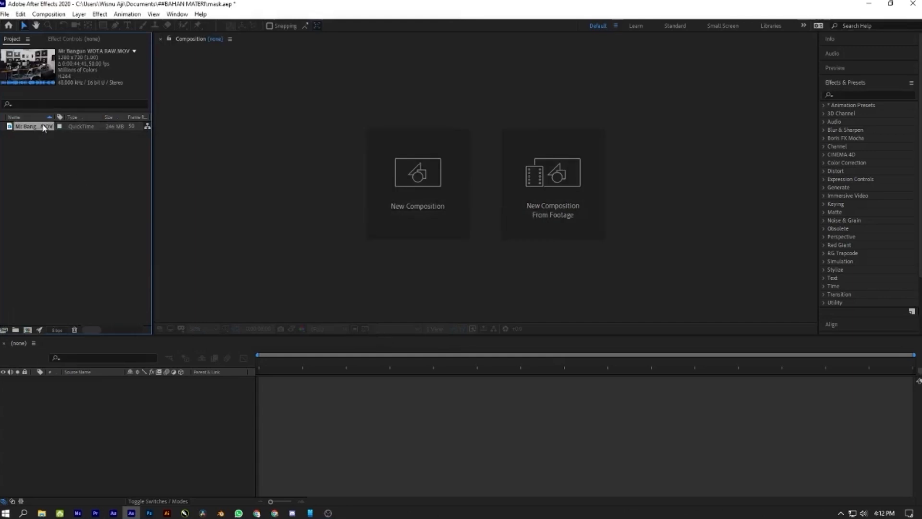
left_click_drag(60, 34, 45, 374)
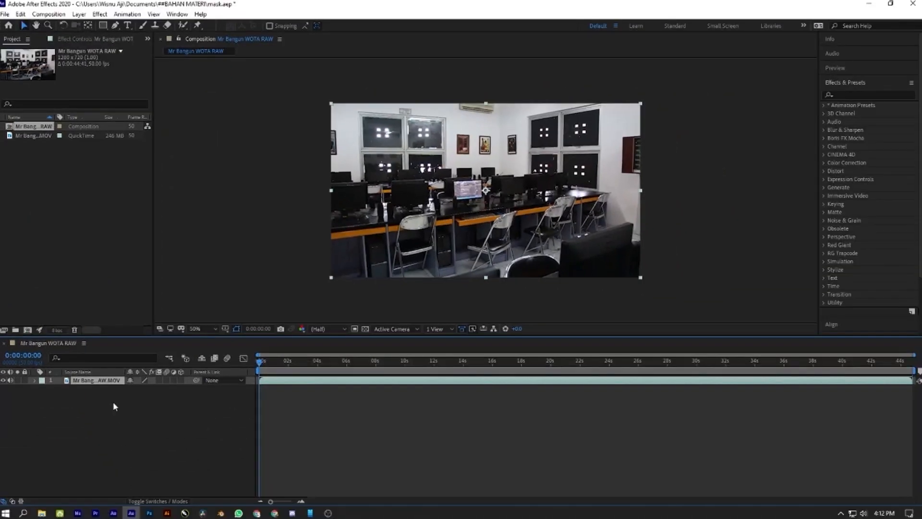
left_click(148, 421)
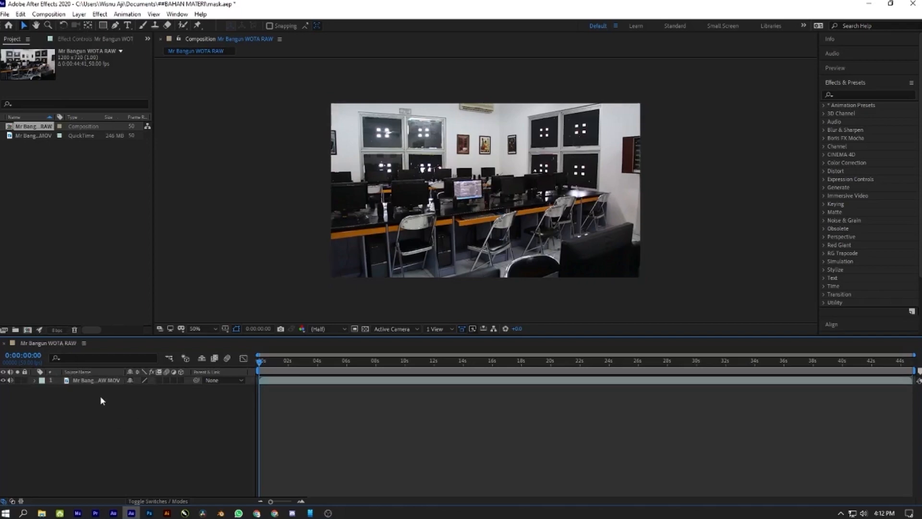
Scrub through the footage and return to 0:00:00:00 to examine where the man is positioned at different times
left_click(97, 380)
left_click(122, 414)
left_click_drag(261, 359, 259, 384)
left_click_drag(267, 362, 343, 369)
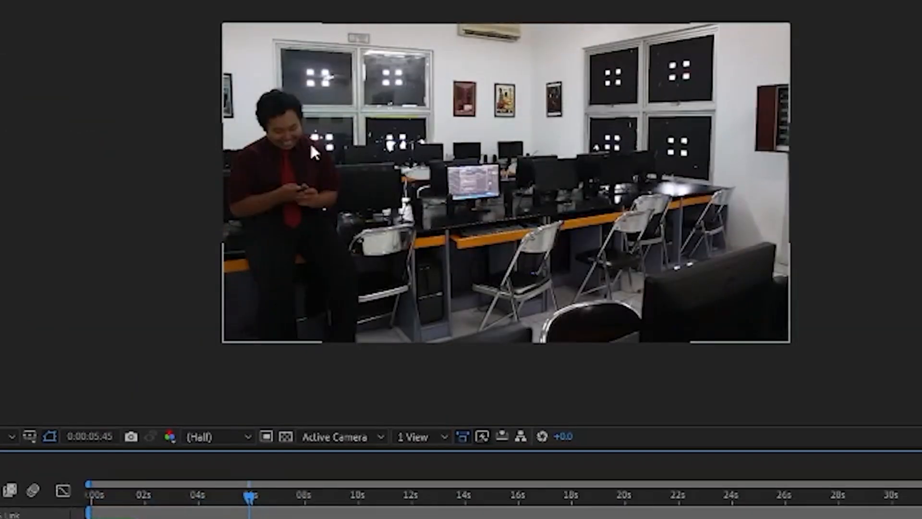
left_click_drag(239, 499, 399, 517)
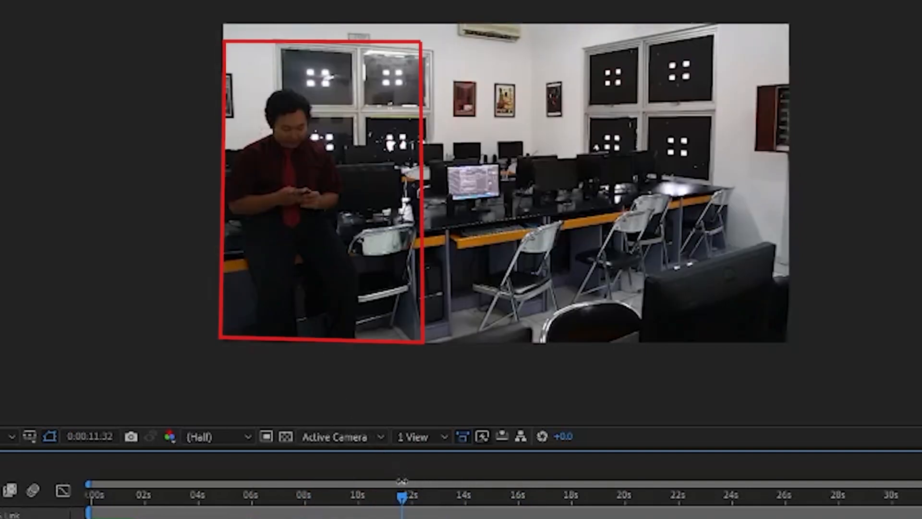
left_click_drag(407, 498, 921, 500)
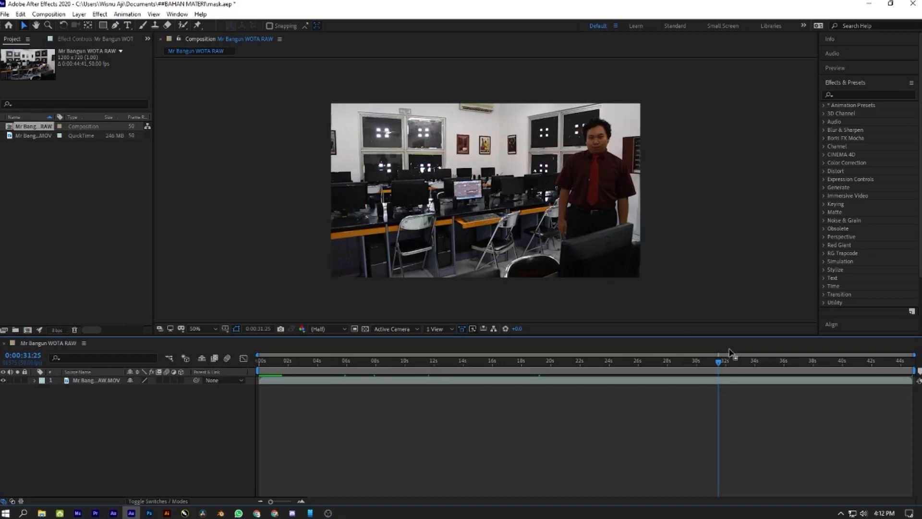
key("Home")
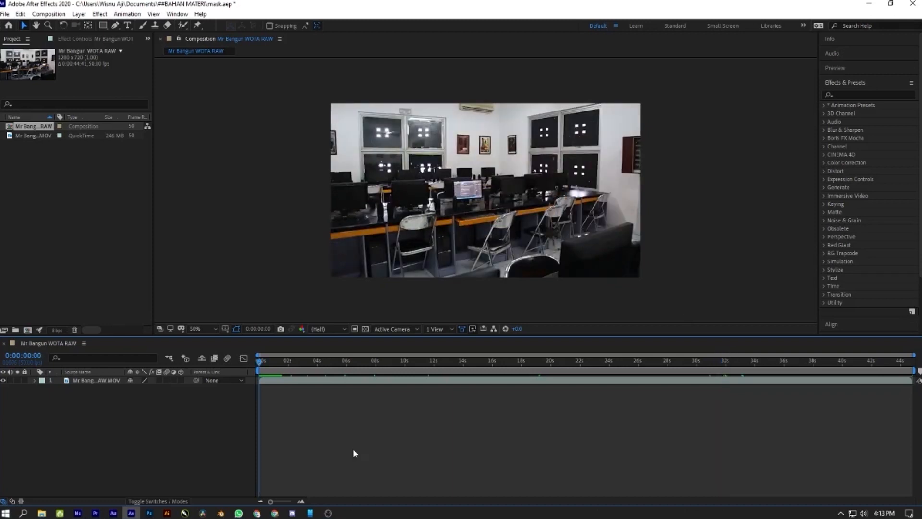
left_click_drag(270, 360, 332, 375)
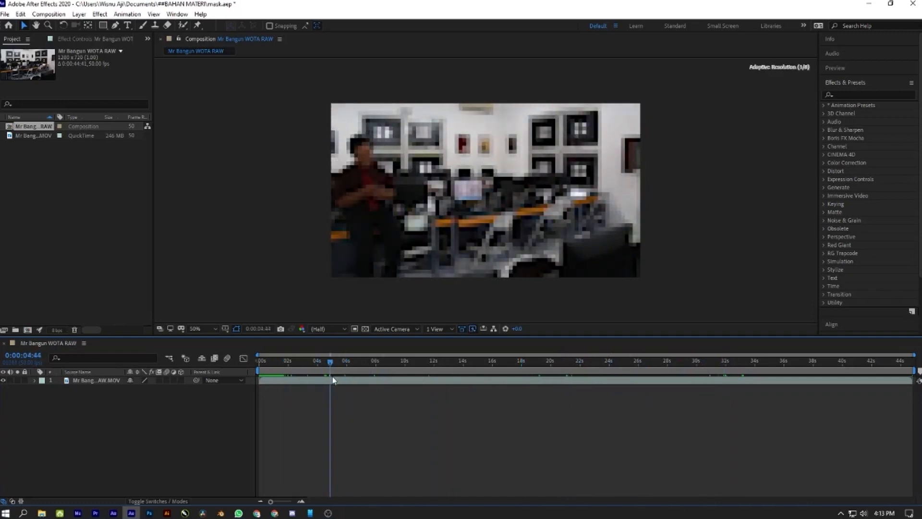
left_click(508, 363)
left_click(734, 363)
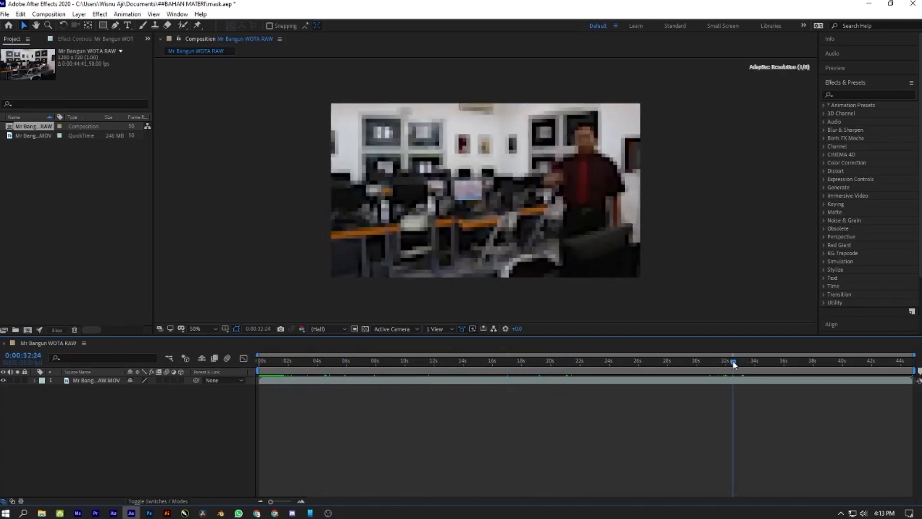
left_click(260, 363)
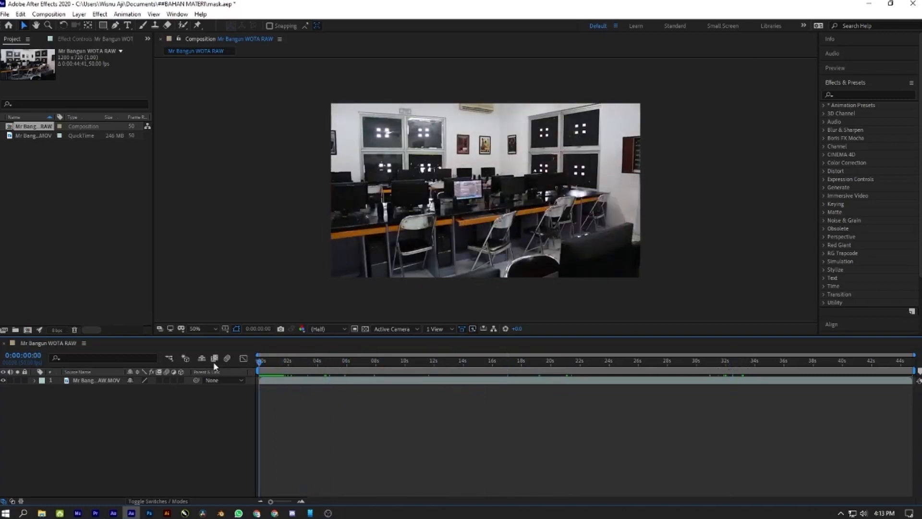
Trim the start of the footage layer to 0:00:04:47, where the man is leaning on the desk at the left
left_click(96, 380)
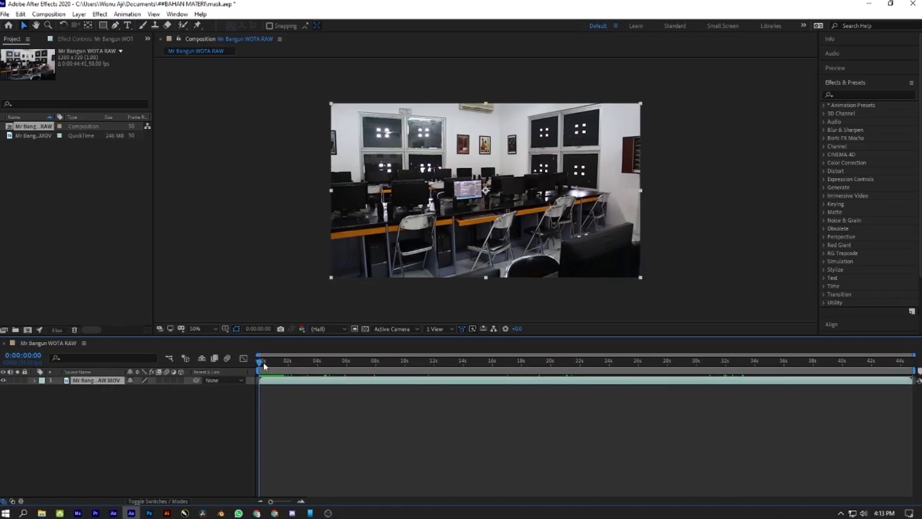
left_click_drag(262, 363, 335, 375)
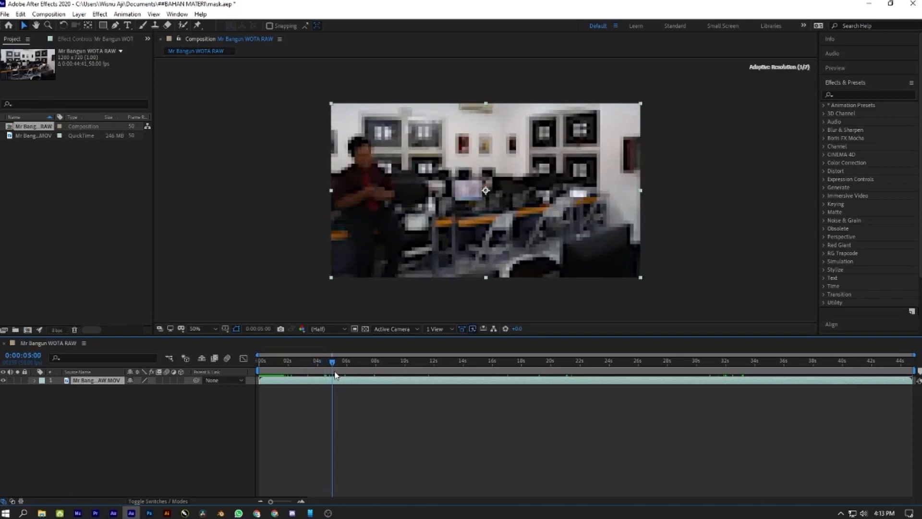
left_click(346, 414)
left_click(333, 380)
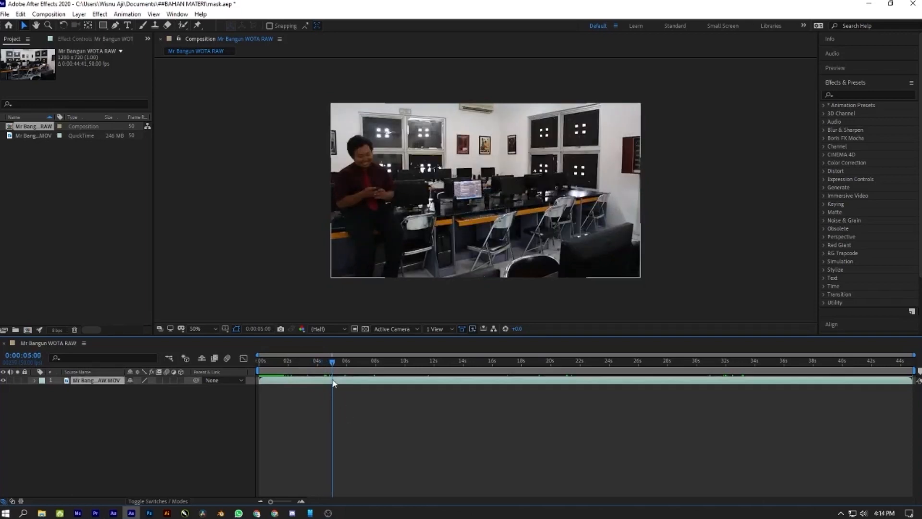
left_click_drag(331, 365, 330, 367)
left_click(348, 403)
left_click(337, 382)
left_click(345, 396)
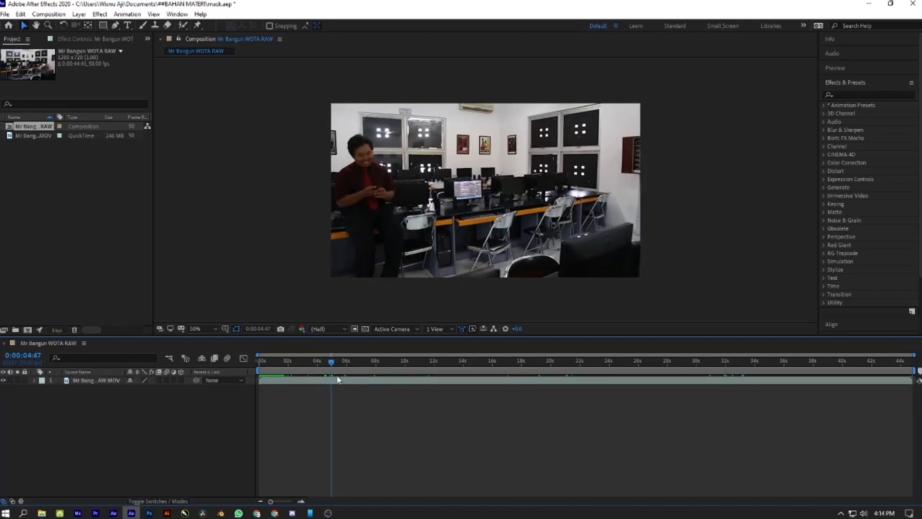
left_click(346, 381)
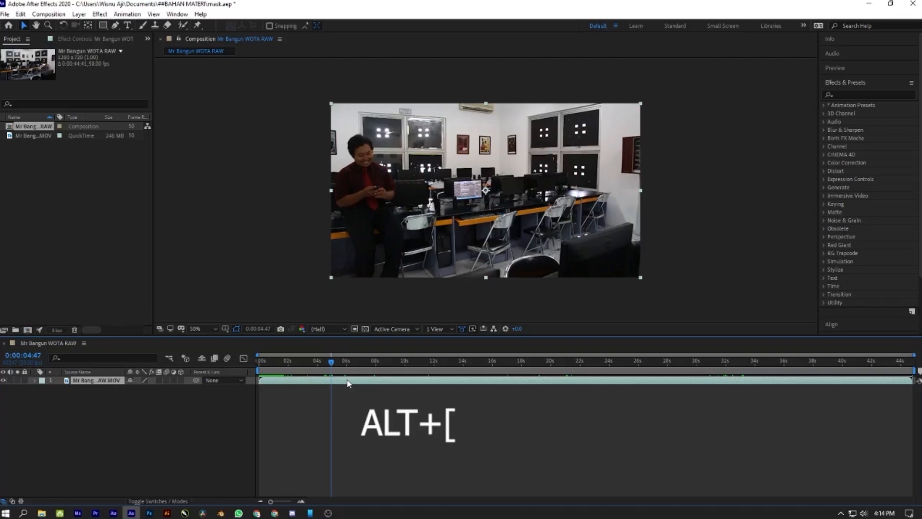
key("alt+bracketleft")
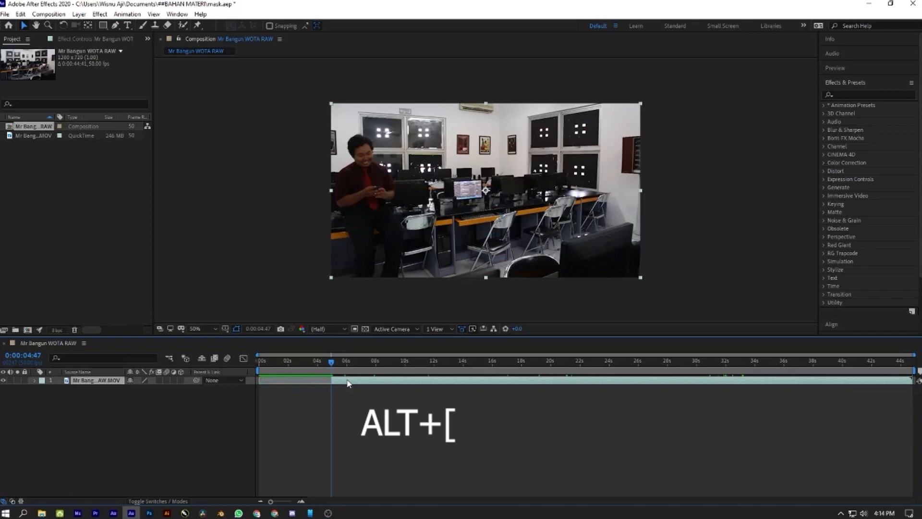
left_click(361, 405)
Split the footage layer at 0:00:13:08, while the man is still leaning on the desk
left_click_drag(331, 361, 450, 370)
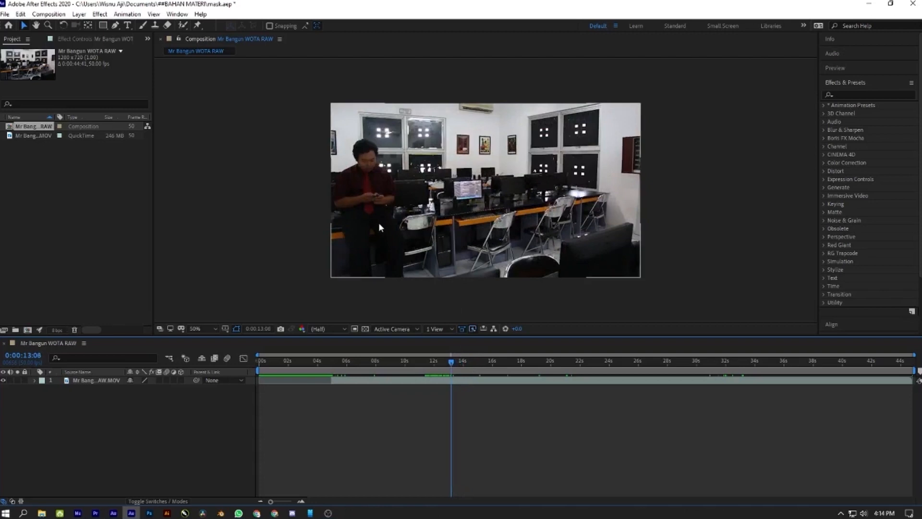
left_click(455, 383)
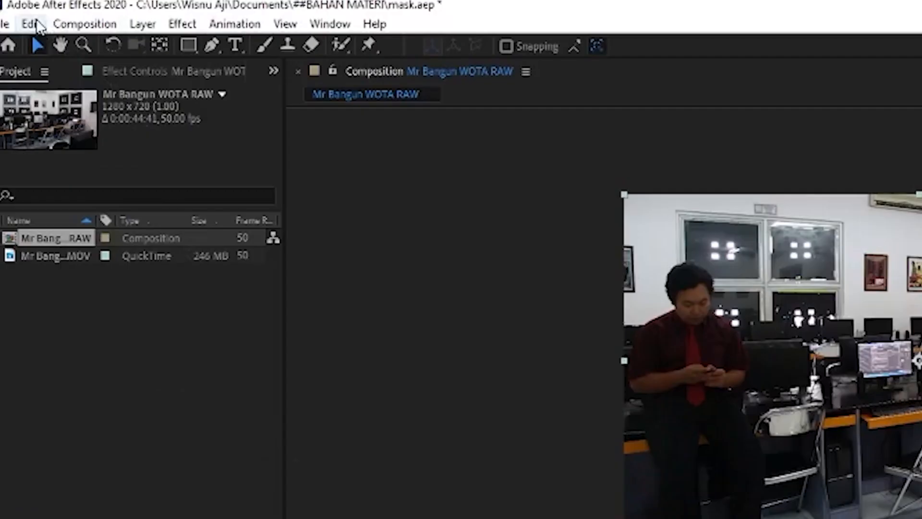
left_click(20, 14)
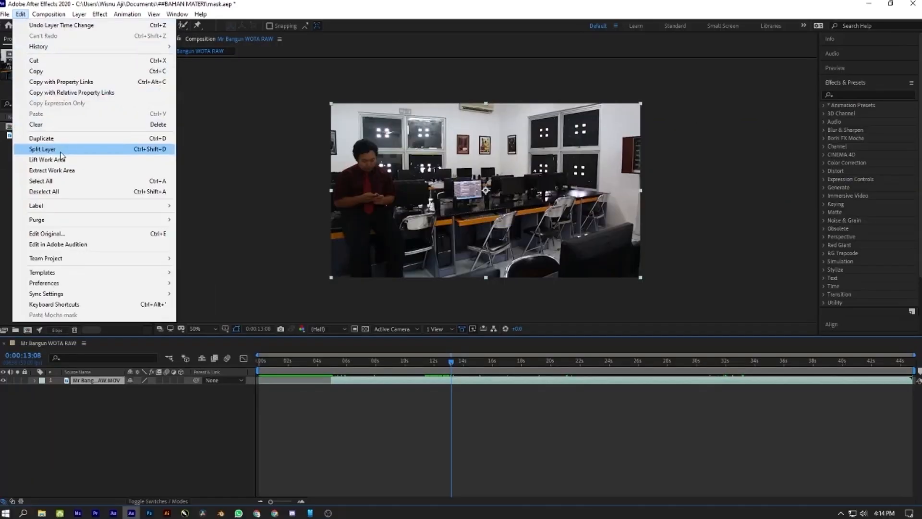
left_click(107, 286)
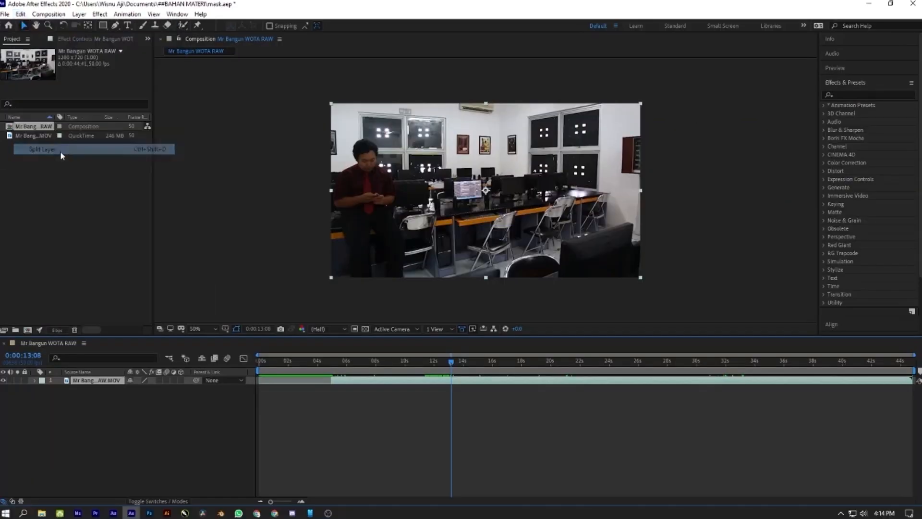
left_click_drag(451, 365, 451, 365)
left_click(479, 386)
left_click(480, 383)
left_click(434, 389)
left_click(455, 380)
Preview the later segment and split it at 0:00:17:09, where the man is seated at the computer
left_click_drag(451, 361, 472, 364)
key("ctrl+shift+d")
key("space")
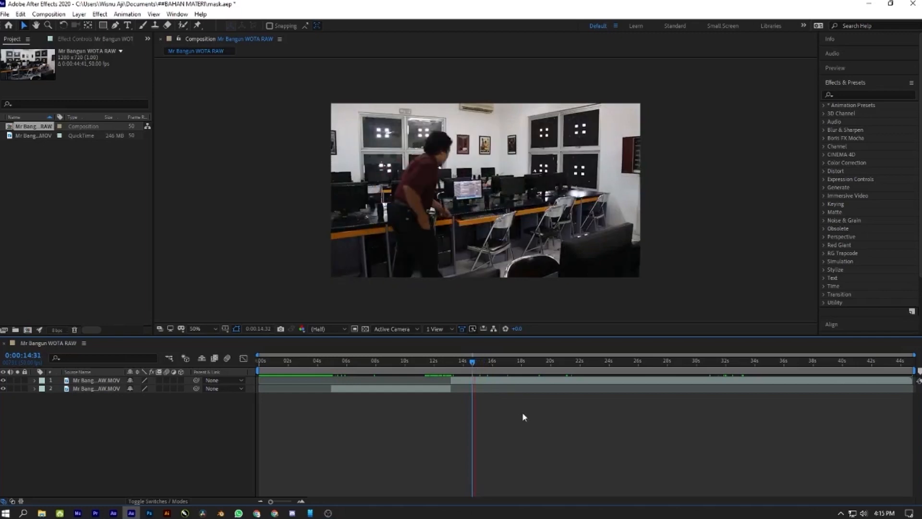
key("space")
left_click_drag(509, 362, 509, 364)
left_click(514, 379)
key("ctrl+shift+d")
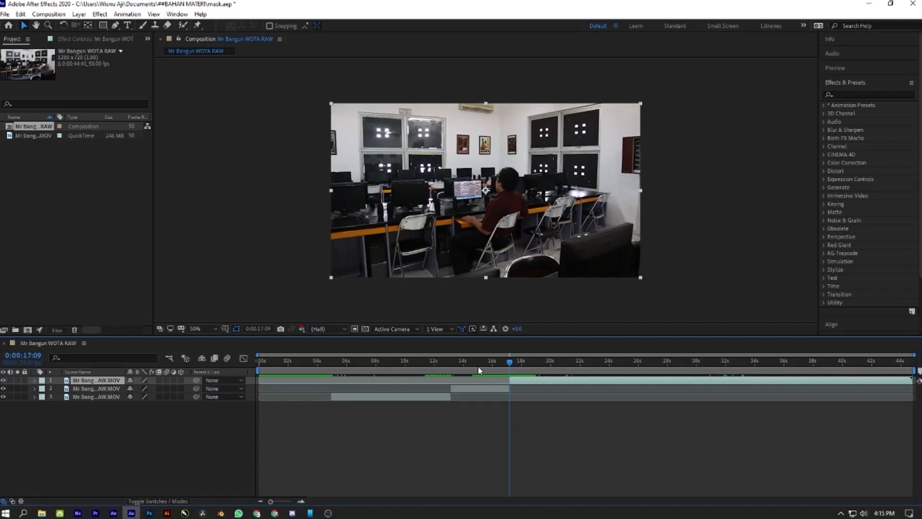
Split the last remaining segment at 0:00:27:09 and again at 0:00:31:30, where the man stands at the right
left_click_drag(510, 364, 659, 374)
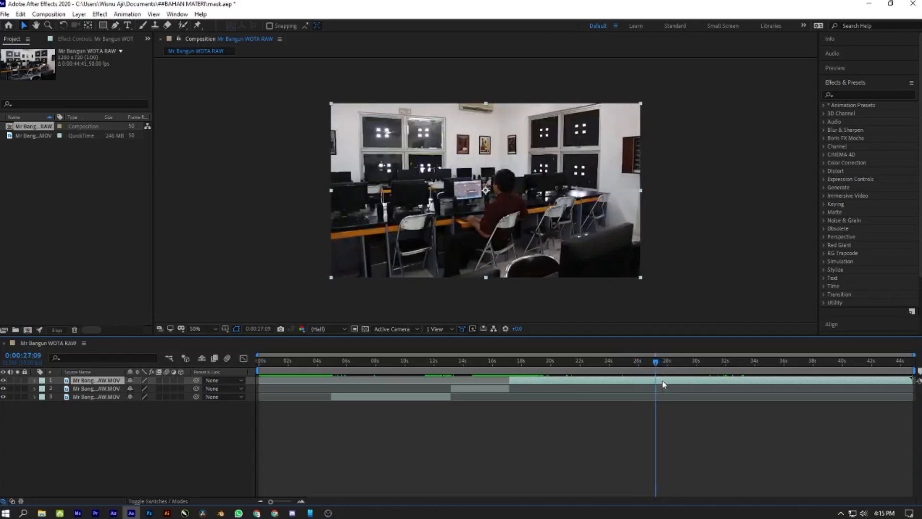
key("ctrl+shift+d")
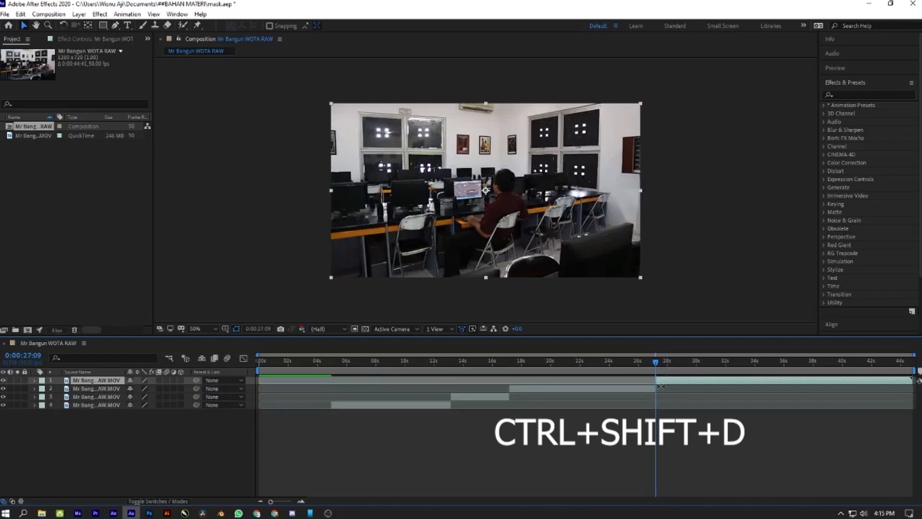
left_click_drag(656, 361, 718, 363)
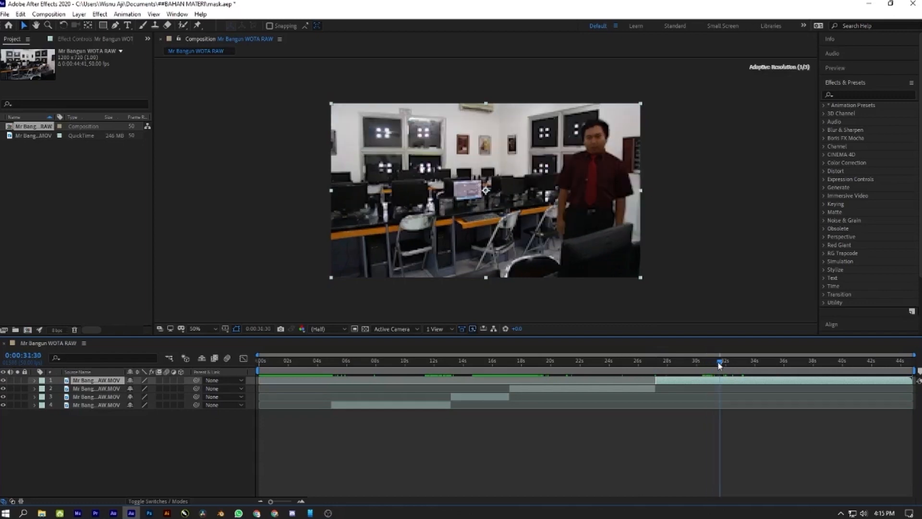
key("ctrl+shift+d")
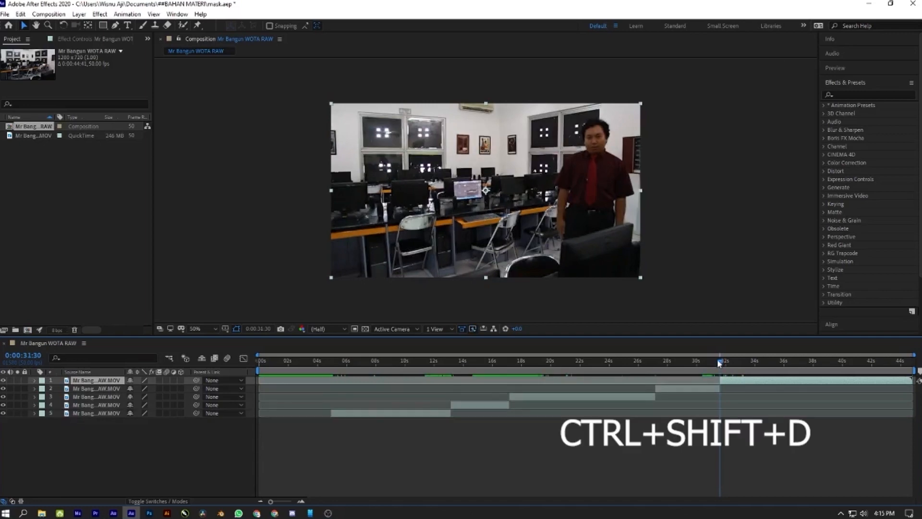
Trim the end of the final segment to 0:00:38:09, after the man's standing pose
left_click_drag(720, 363, 815, 415)
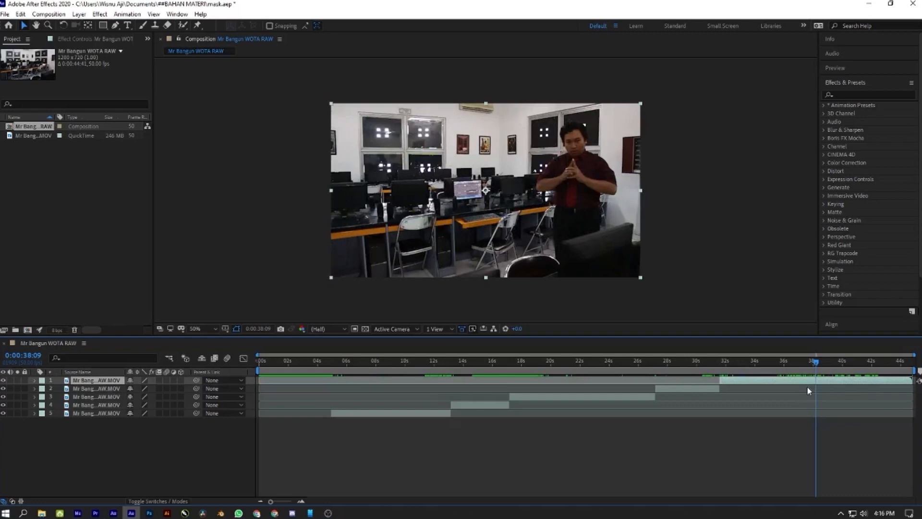
key("alt+bracketright")
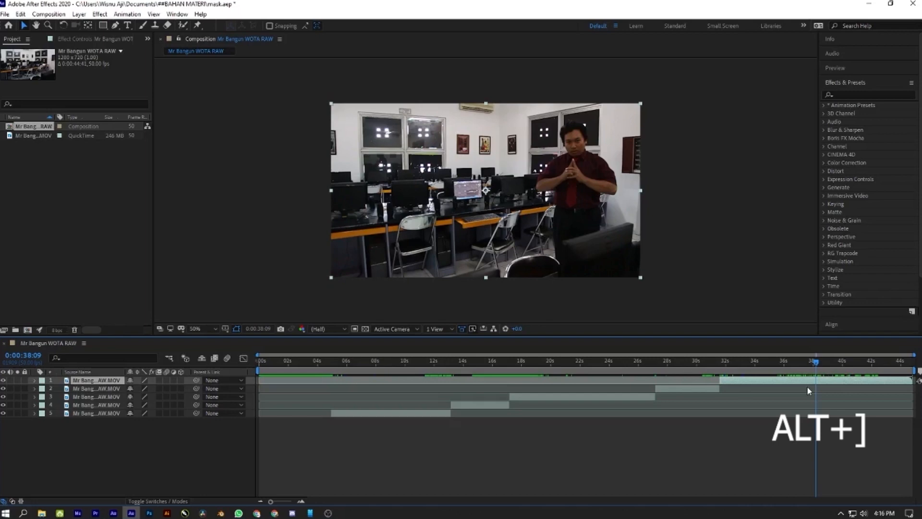
key("alt+bracketright")
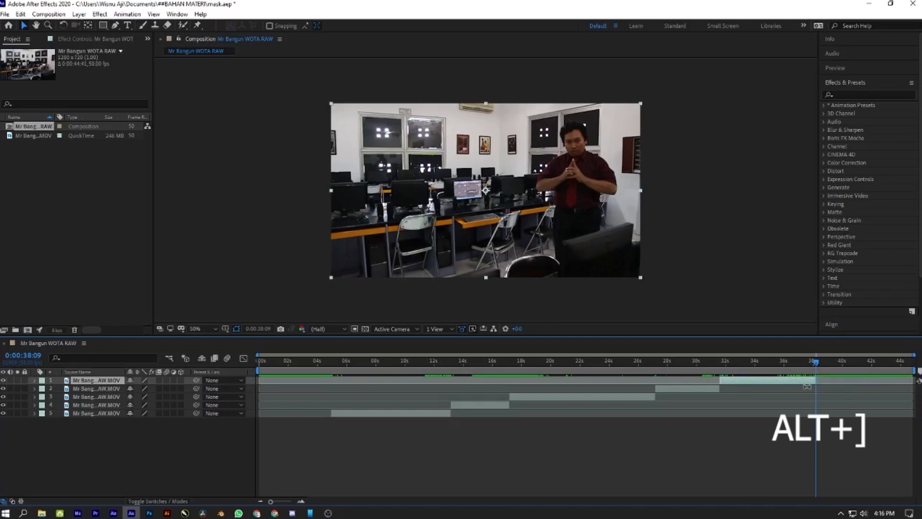
left_click(847, 435)
Scrub back to 0:00:11:45 and forward to 0:00:29:30 to review the split segments
left_click_drag(838, 364, 795, 381)
left_click_drag(727, 361, 432, 363)
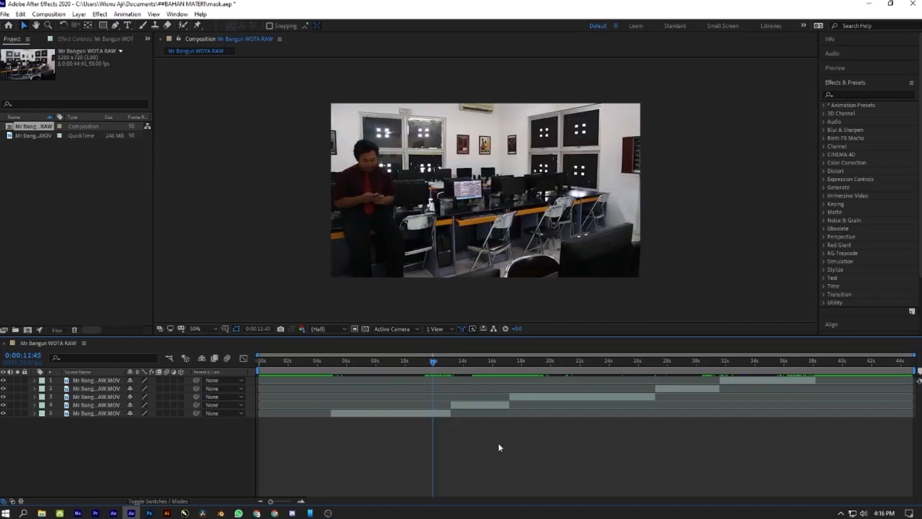
left_click_drag(441, 361, 687, 388)
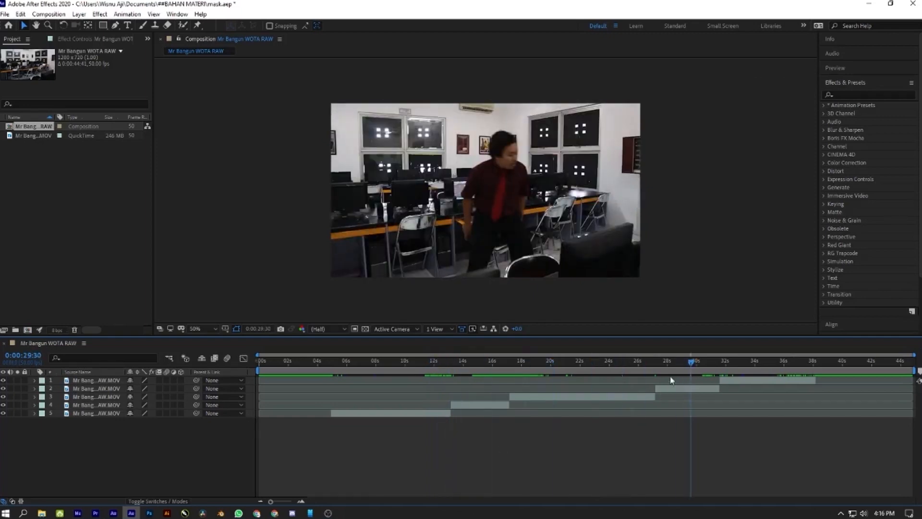
Delete the two transition segments, one from about 27 to 31 seconds and one from about 13 to 17 seconds
mouse_move(695, 364)
left_mouse_down()
mouse_move(670, 365)
mouse_move(700, 366)
left_mouse_up()
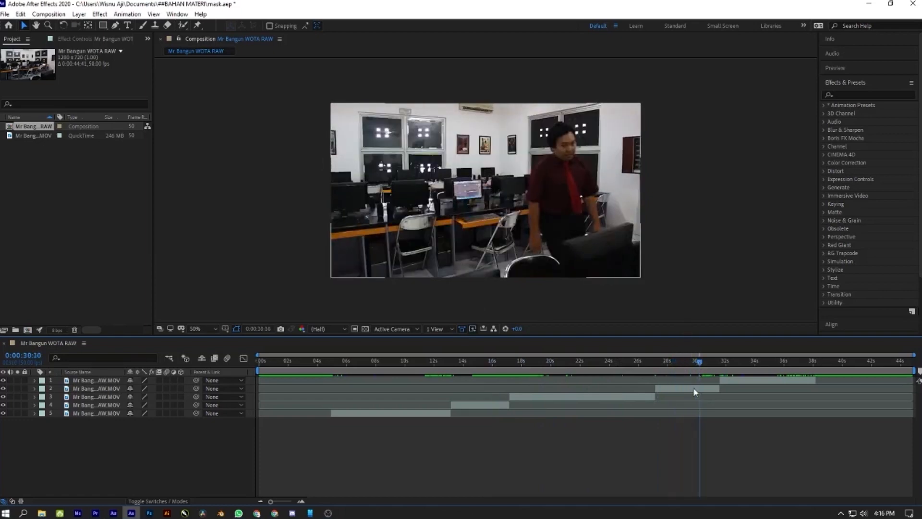
left_click(692, 390)
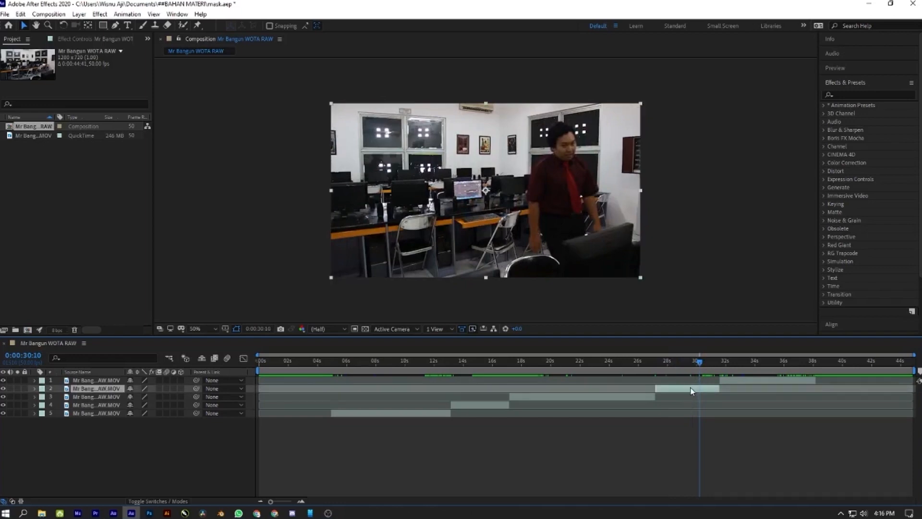
key("Delete")
left_click(479, 366)
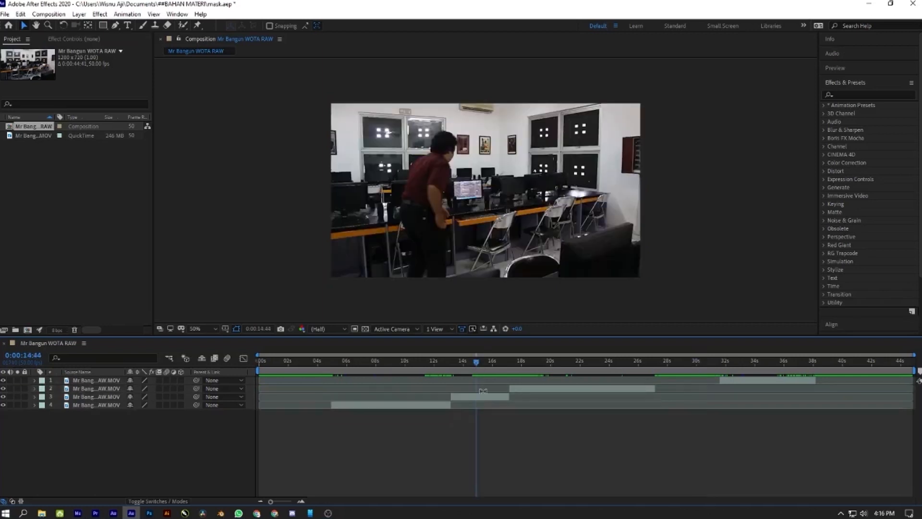
left_click(486, 399)
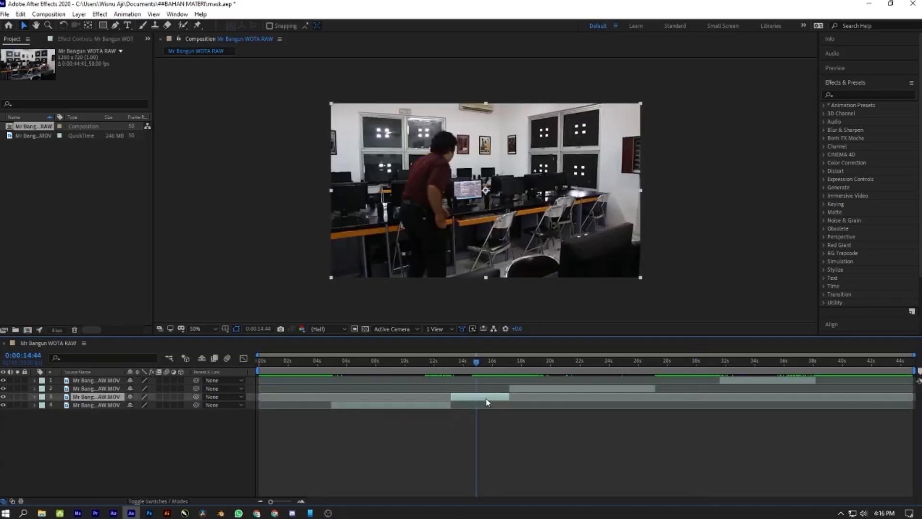
key("Delete")
Review the three remaining segments, which hold the man's separate poses, along the timeline
left_click_drag(476, 367, 532, 385)
left_click_drag(634, 387, 416, 376)
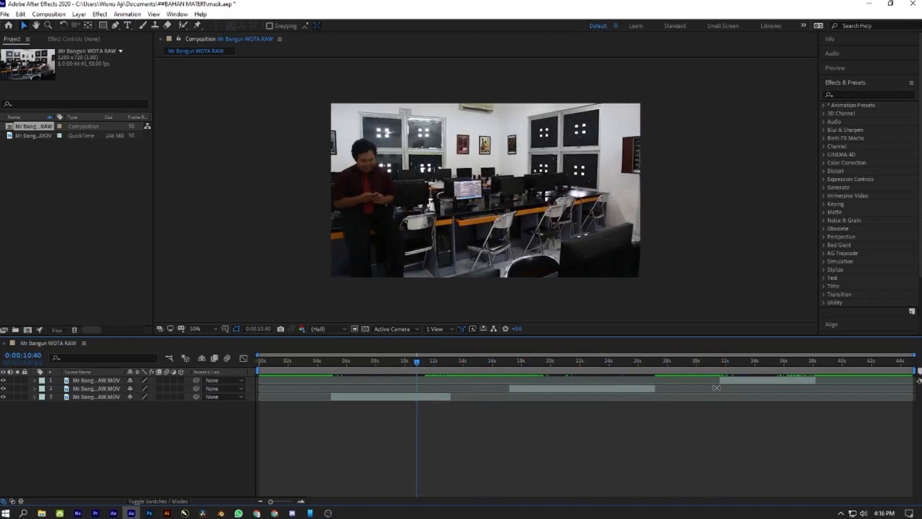
left_click(734, 380)
left_click(623, 391)
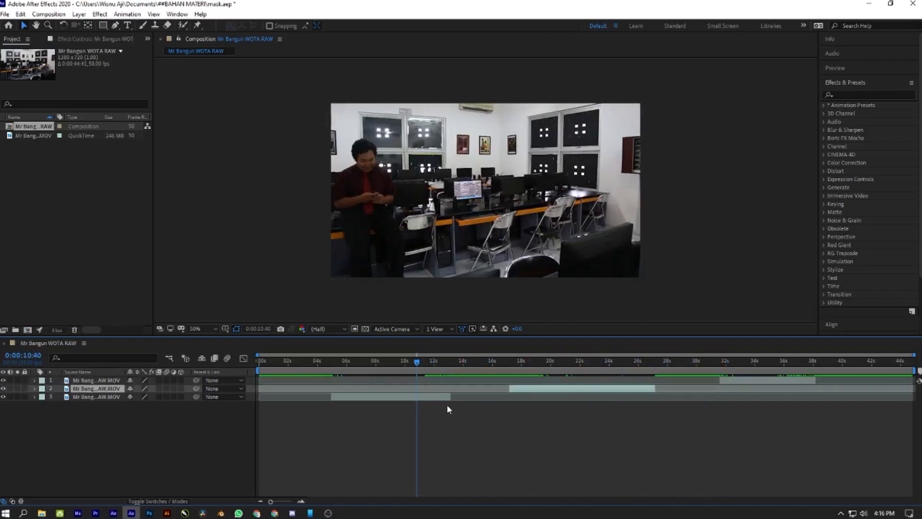
left_click(424, 398)
Move all three segments so that they start together at 0:00:00:00
left_click(362, 364)
left_click_drag(362, 364, 256, 364)
left_click(360, 429)
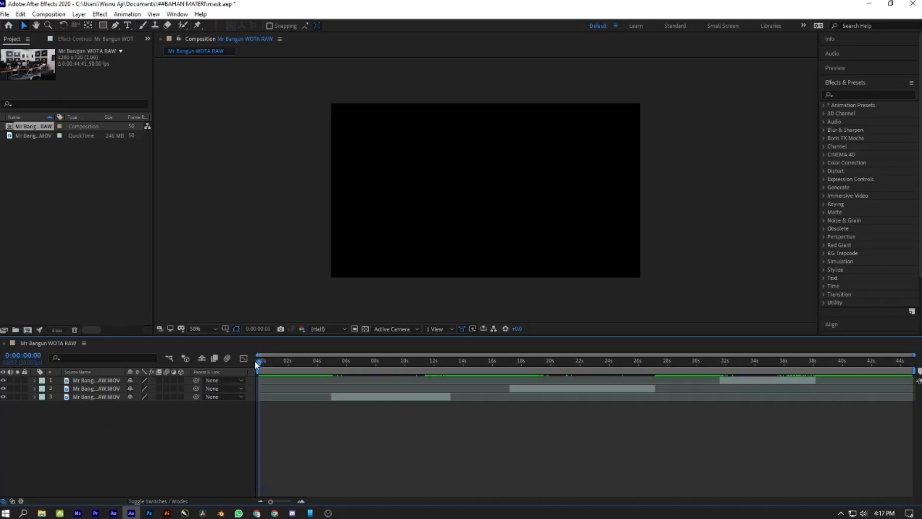
left_click_drag(86, 427, 82, 378)
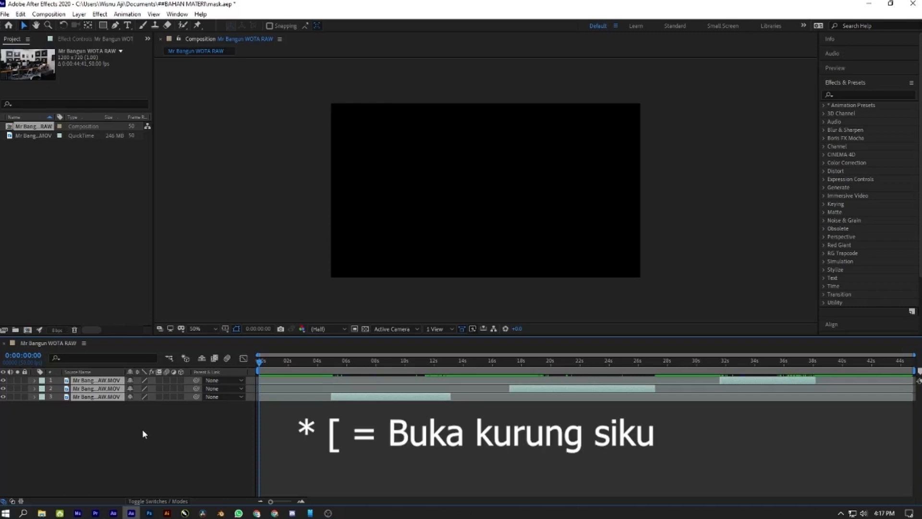
key("bracketleft")
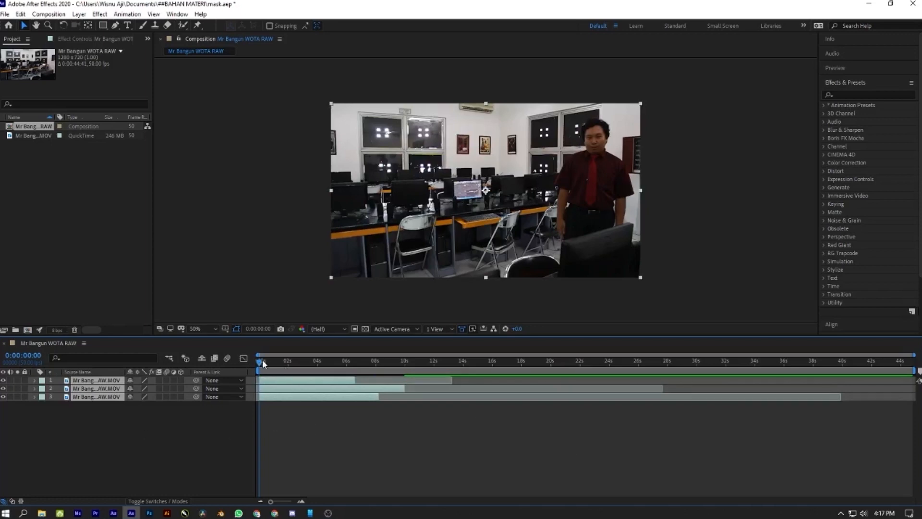
Trim the ends of the second and third layers to 0:00:06:27, where the top layer ends
left_click_drag(261, 361, 358, 378)
left_click(277, 412)
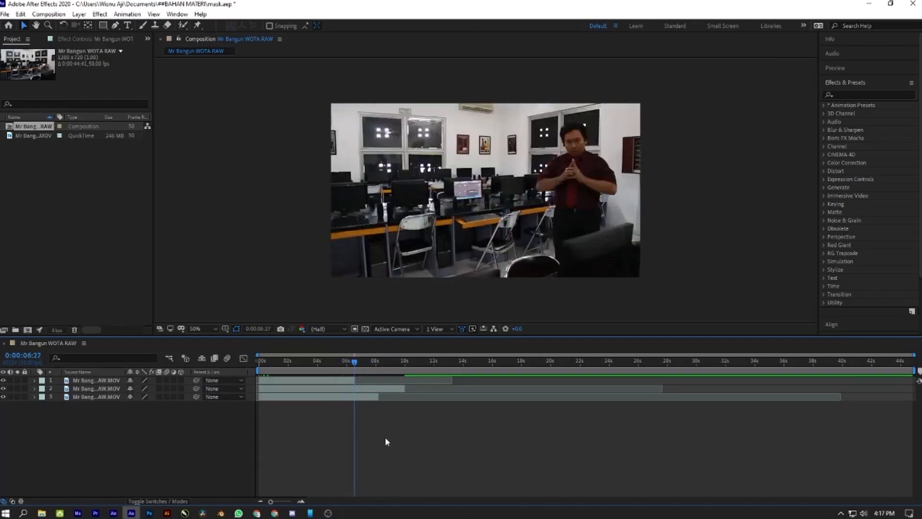
left_click(365, 388)
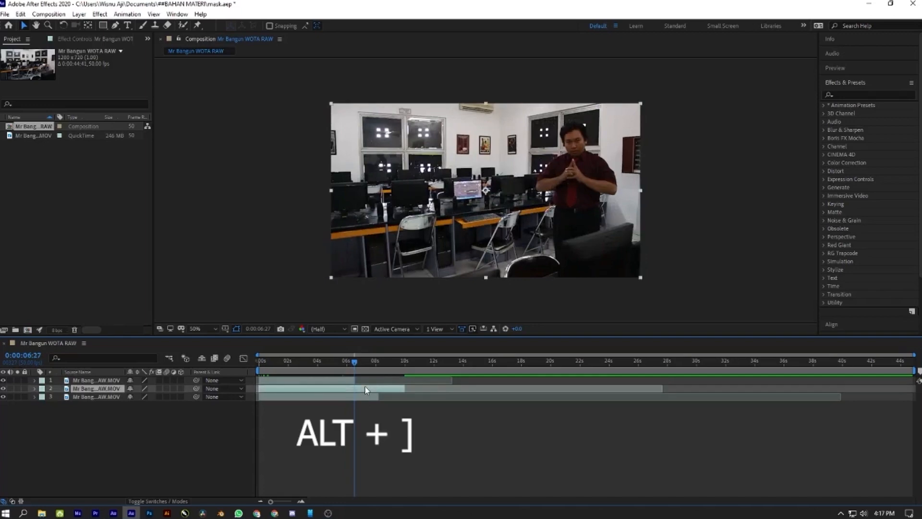
key("alt+bracketright")
left_click(357, 398)
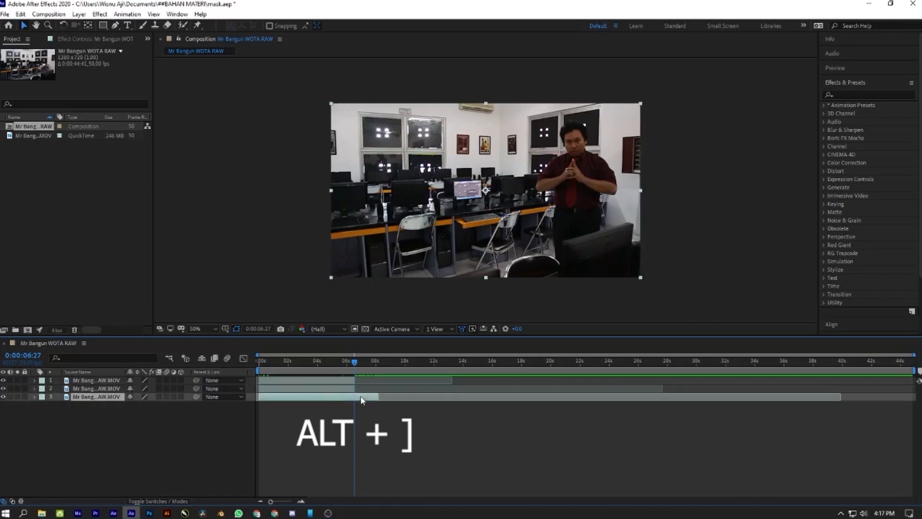
mouse_move(357, 363)
left_mouse_down()
mouse_move(320, 371)
mouse_move(333, 376)
mouse_move(342, 361)
mouse_move(728, 375)
mouse_move(528, 358)
mouse_move(343, 369)
left_mouse_up()
left_click(369, 429)
Shorten the work area to the end of the trimmed layers and trim the composition to it
left_click_drag(916, 370, 359, 370)
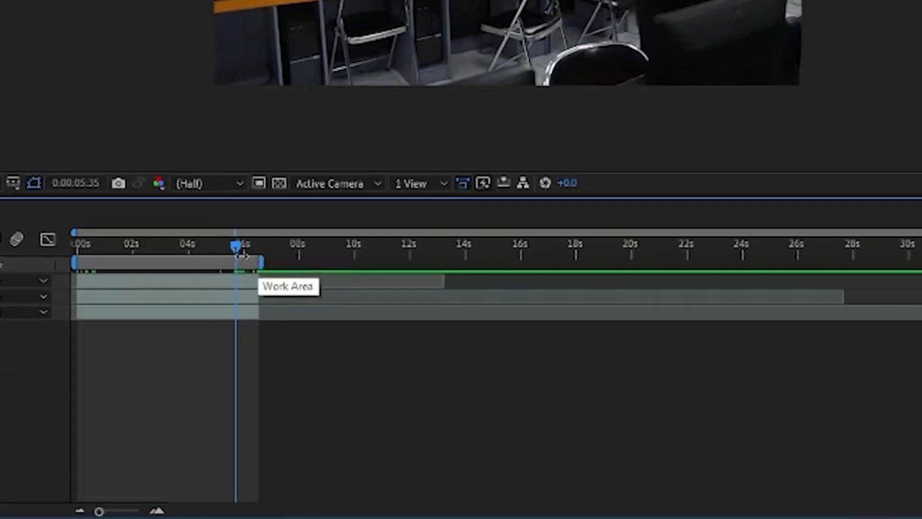
right_click(332, 353)
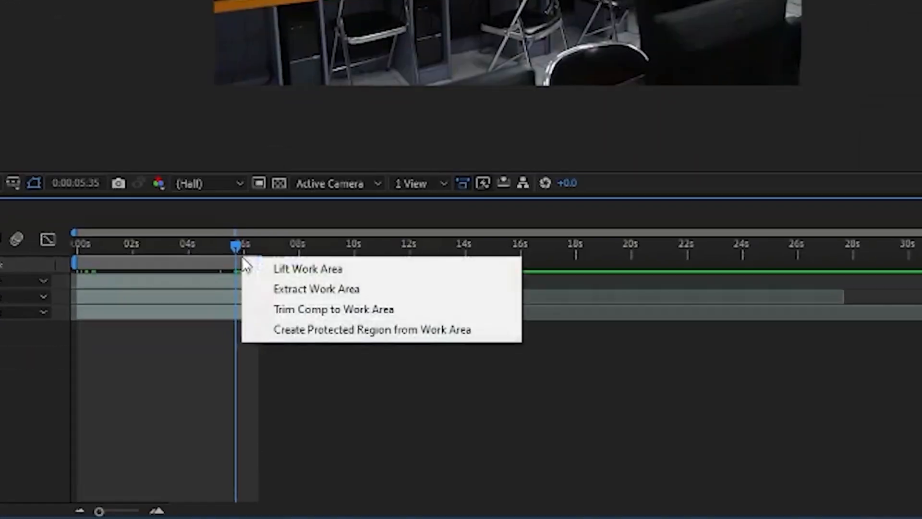
left_click(321, 309)
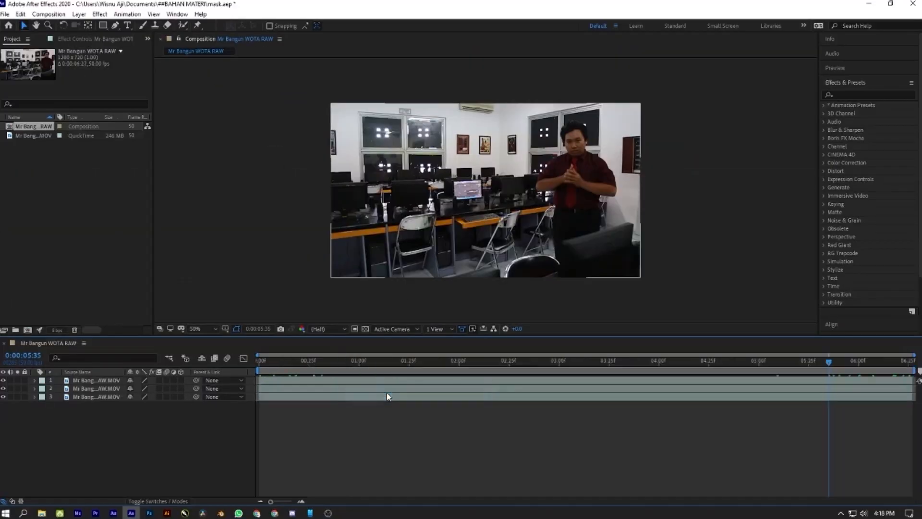
Return to 0:00:00:00, activate the Pen tool and select only the top layer with the standing man
left_click_drag(369, 364, 246, 356)
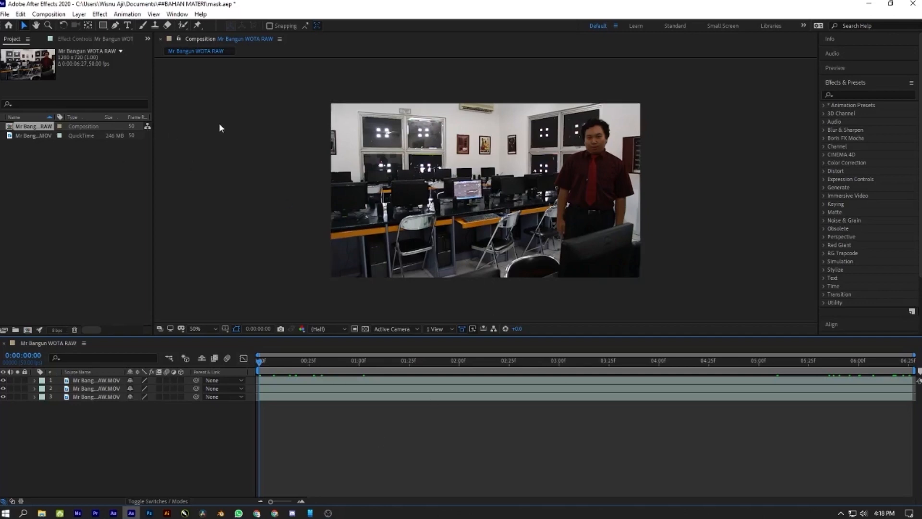
left_click(116, 26)
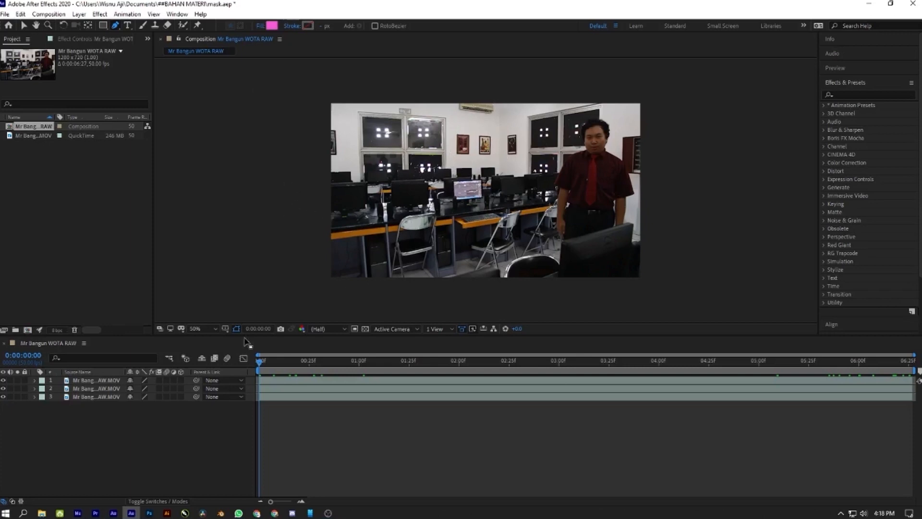
left_click_drag(93, 414, 99, 381)
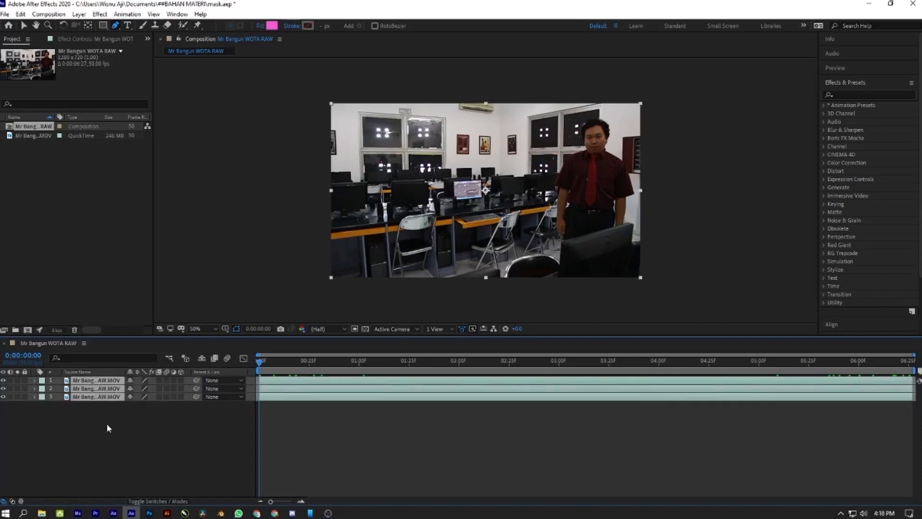
left_click(108, 422)
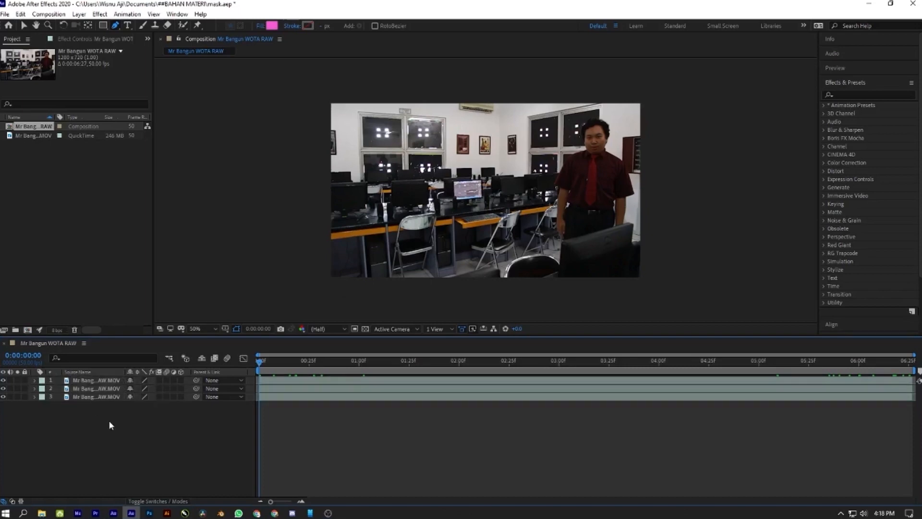
left_click(97, 381)
left_click(96, 388)
left_click(97, 392)
left_click(96, 388)
left_click(93, 380)
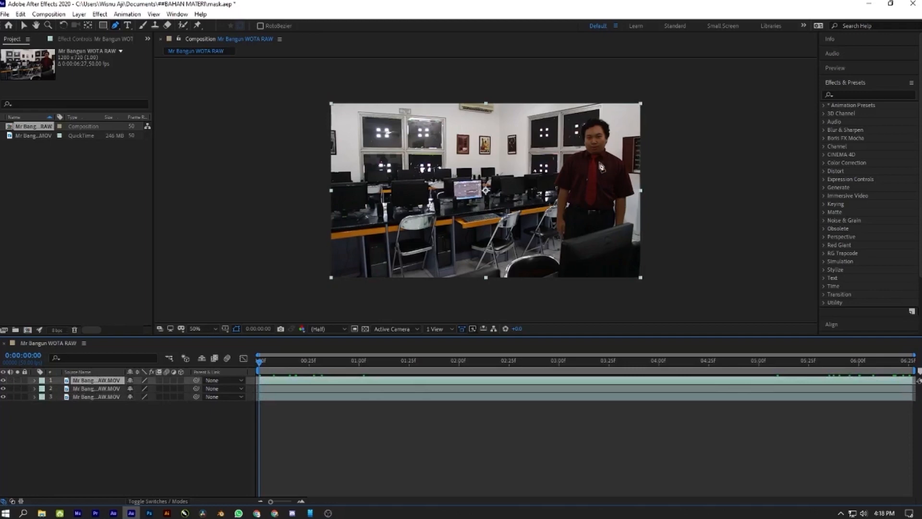
Temporarily hide the top two layers to compare the man's pose in each layer, and show them again
left_click(4, 379)
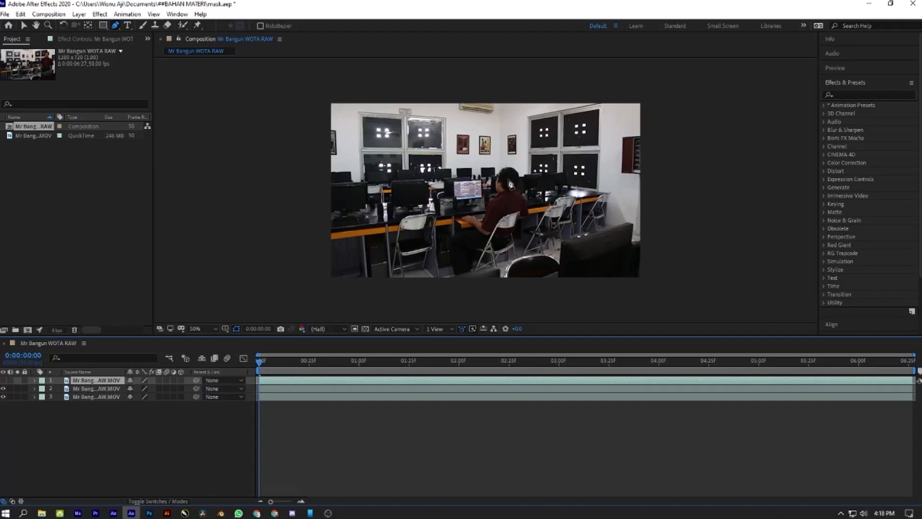
left_click(3, 388)
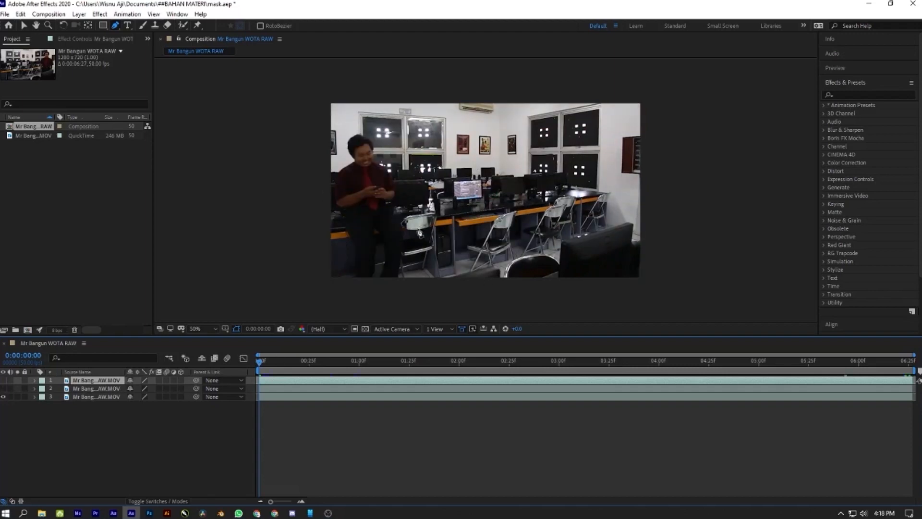
left_click(5, 379)
left_click(3, 380)
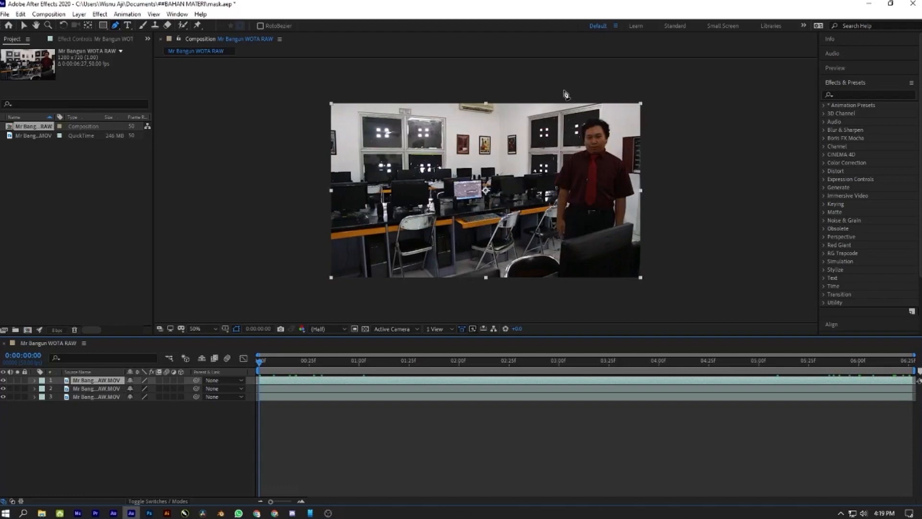
Draw a closed seven-point mask on the top layer around the man standing beside the windows, extending beyond the frame edges
left_click(540, 91)
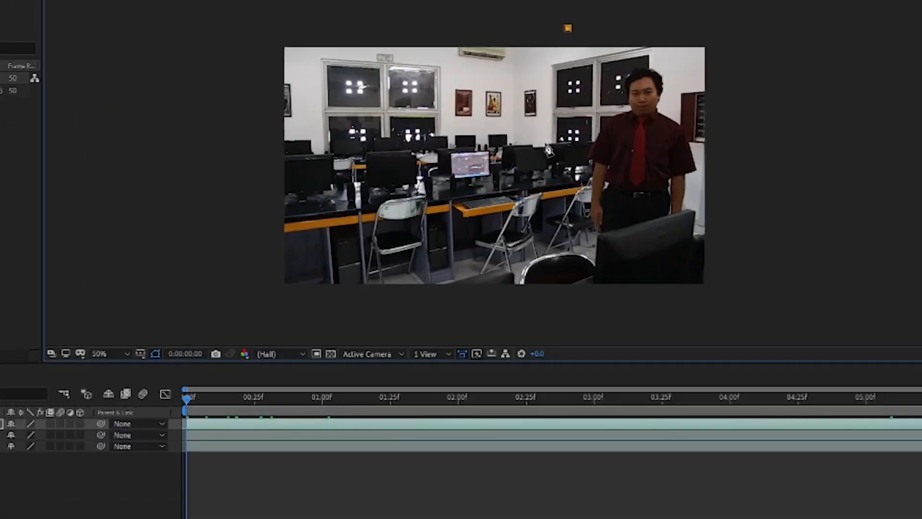
left_click(547, 143)
left_click(566, 185)
left_click(557, 228)
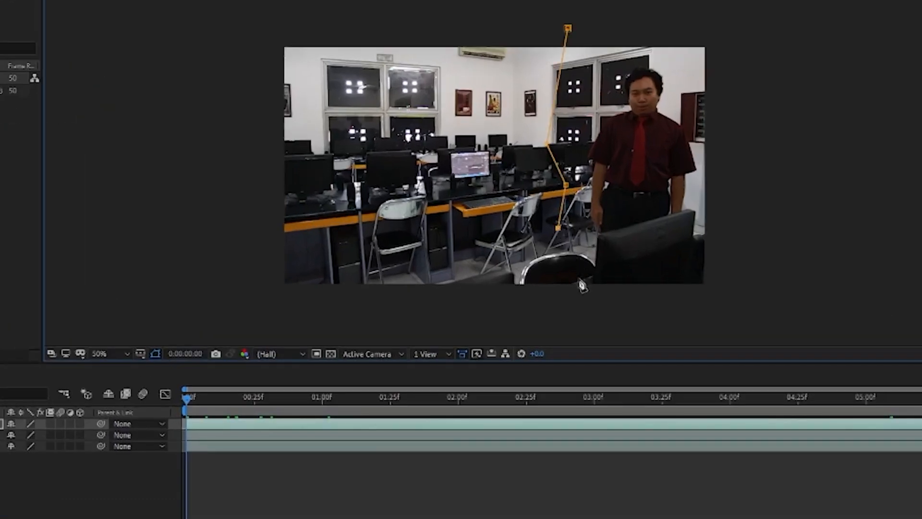
left_click(568, 301)
left_click(755, 303)
left_click(742, 23)
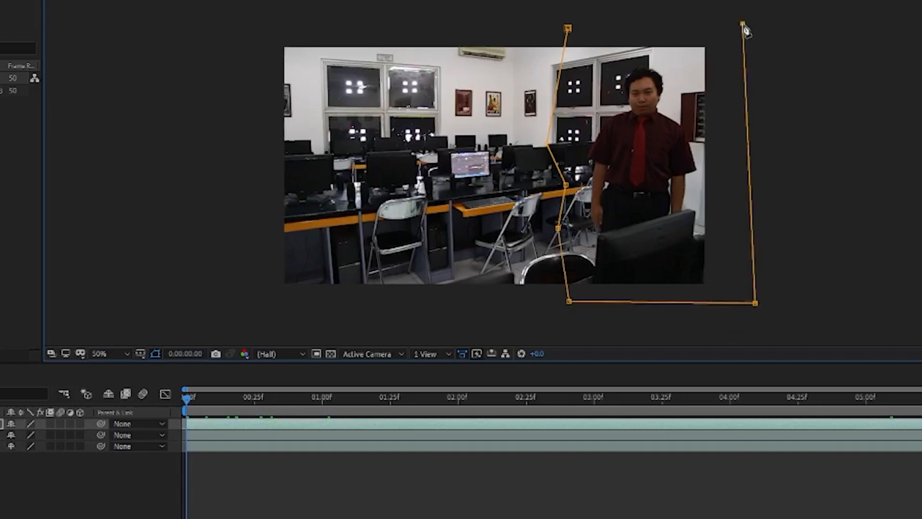
left_click(568, 29)
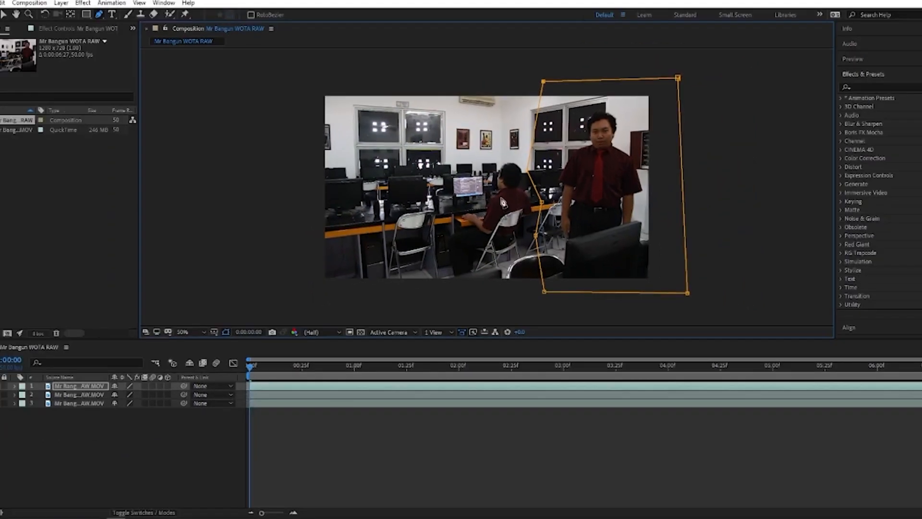
Inspect the top layer's mask edge with the two lower layers temporarily hidden, and show both layers again
scroll(566, 172, "up", 1)
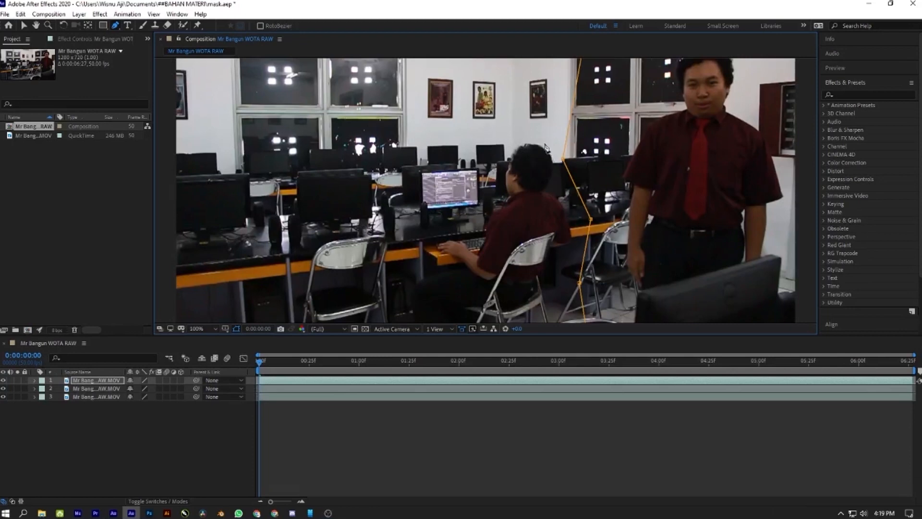
scroll(544, 157, "down", 1)
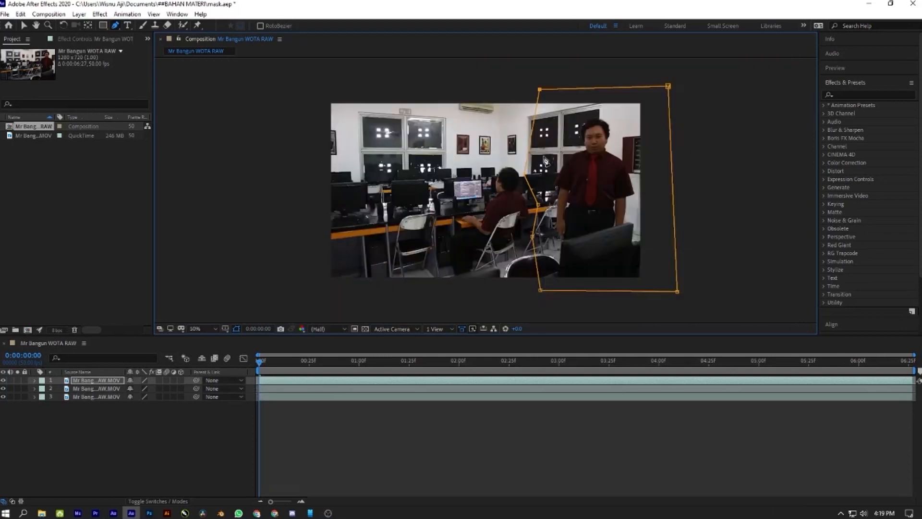
left_click(3, 396)
left_click(4, 388)
left_click(106, 463)
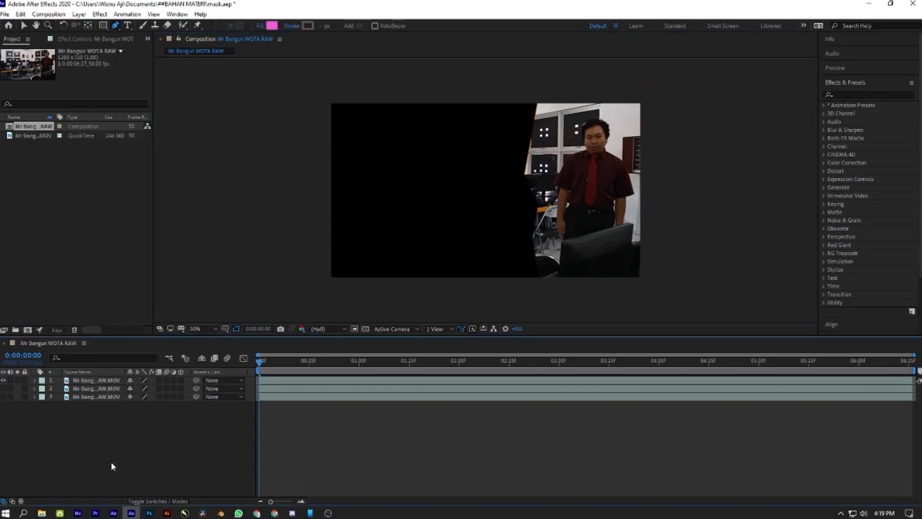
left_click(96, 381)
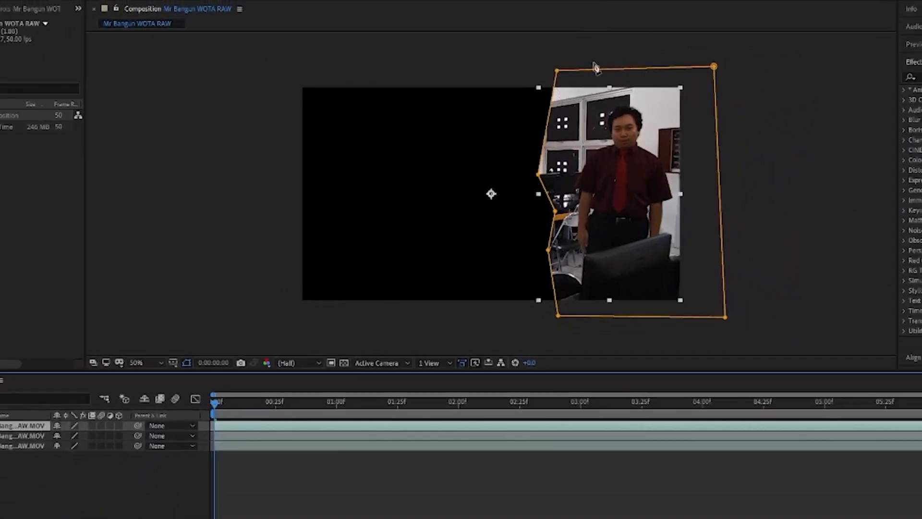
scroll(605, 194, "up", 1)
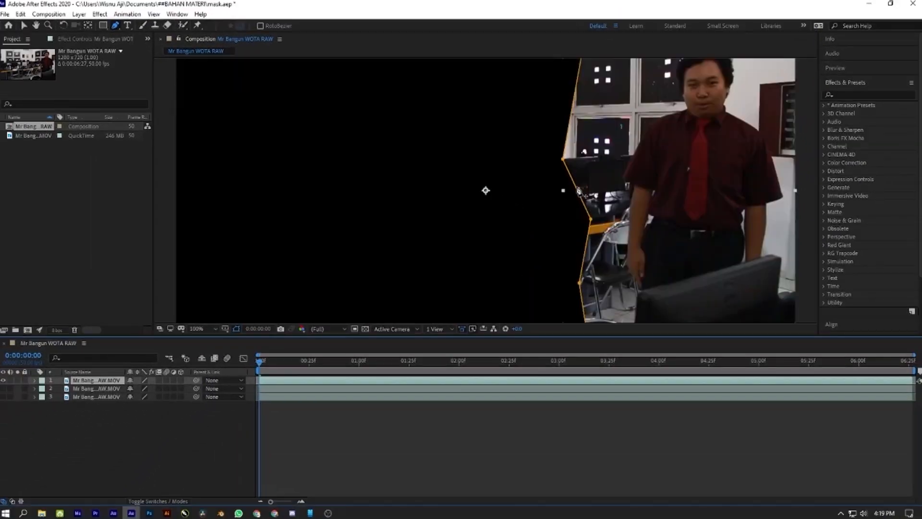
scroll(614, 191, "down", 1)
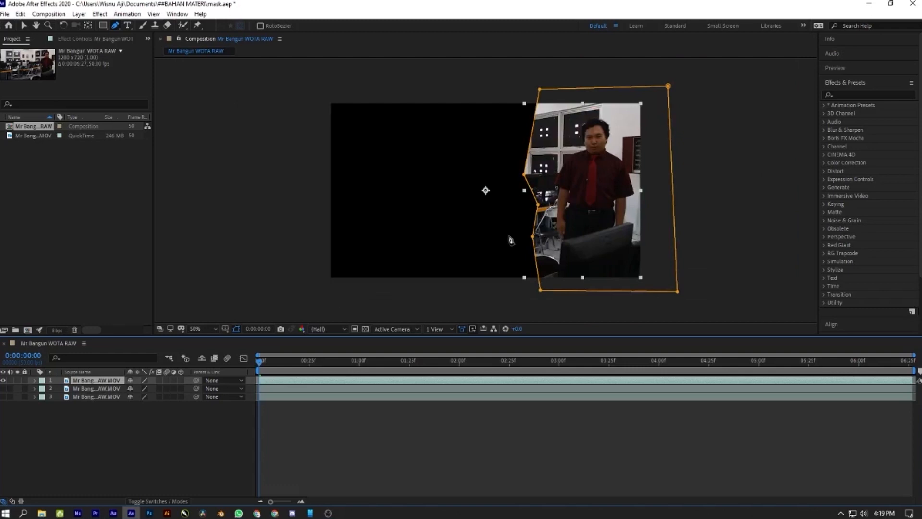
left_click(3, 389)
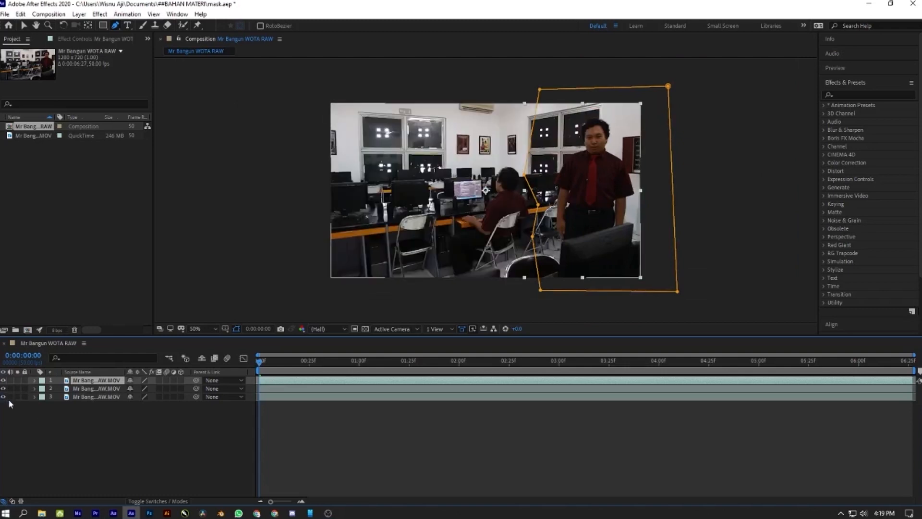
Reveal the properties of Mask 1 on the top layer with the standing man
left_click(34, 381)
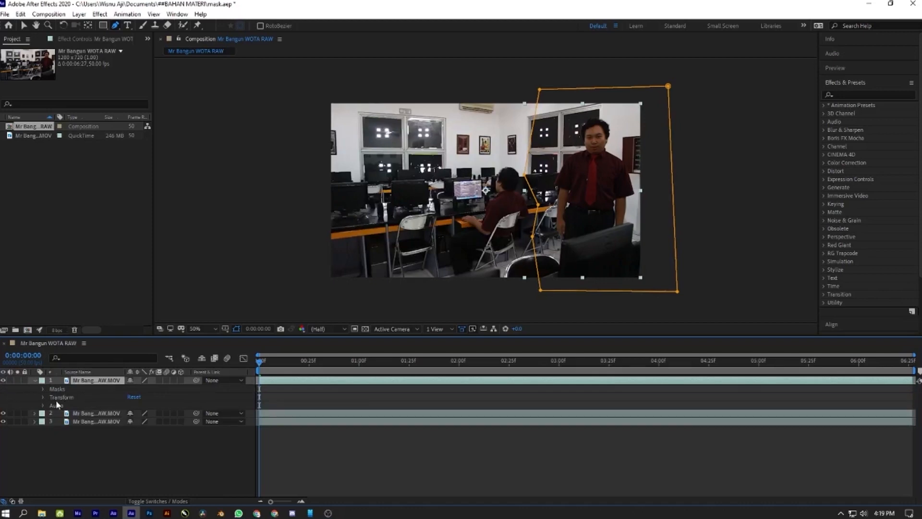
left_click(35, 381)
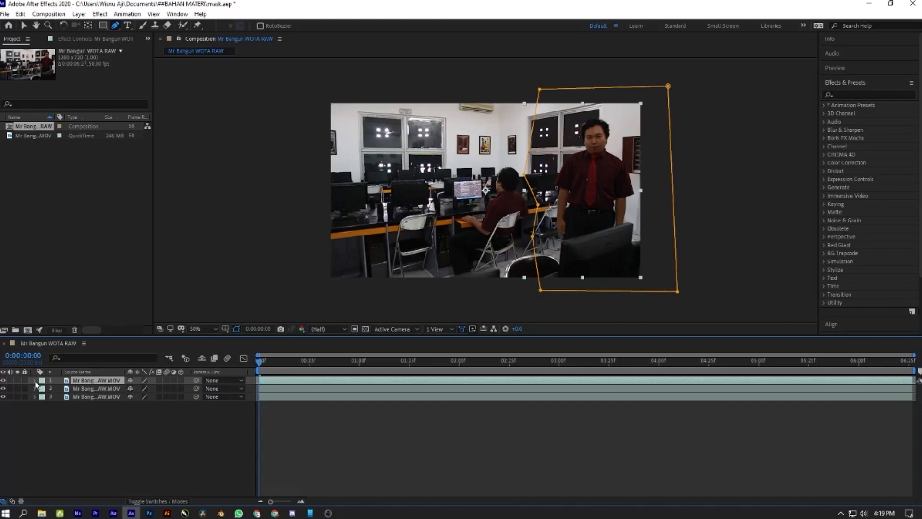
left_click(35, 380)
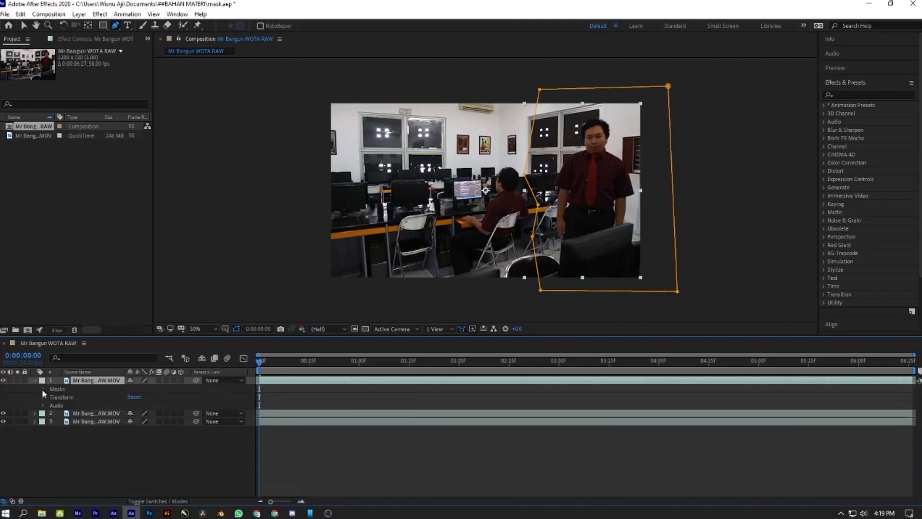
left_click(43, 389)
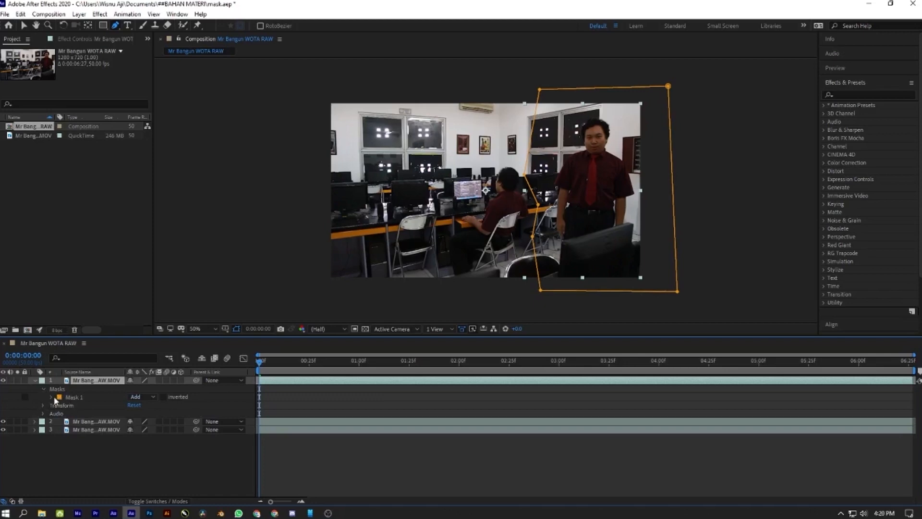
left_click(52, 398)
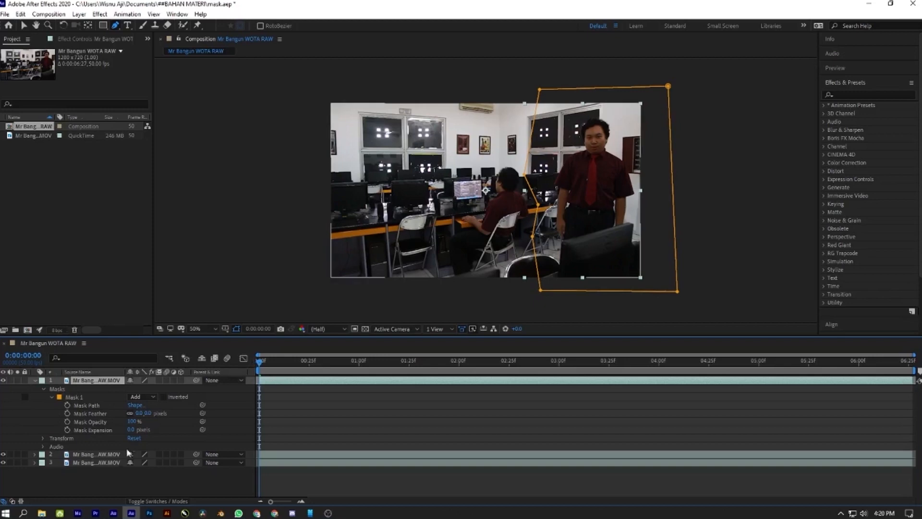
Set the feather of the top layer's Mask 1 to 20 pixels to soften its edge
scroll(567, 187, "up", 2)
scroll(576, 192, "down", 1)
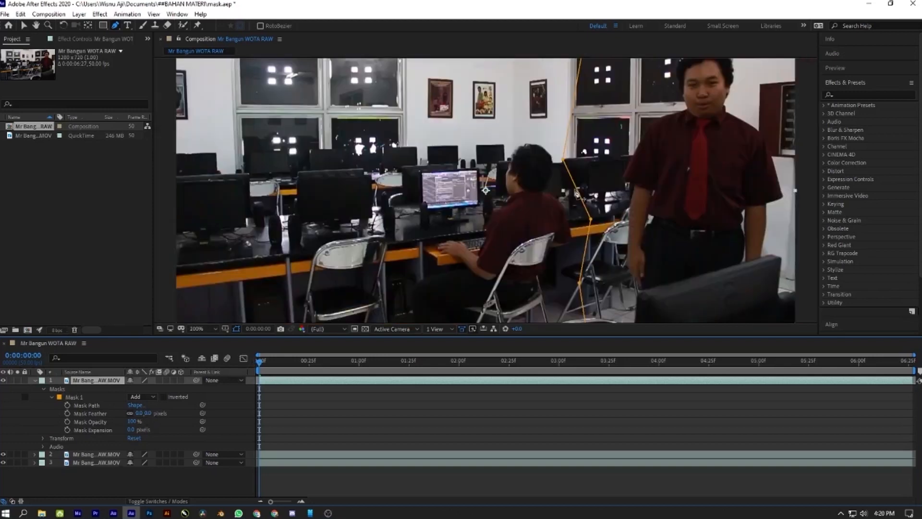
key("space")
left_click_drag(617, 210, 487, 228)
key("space")
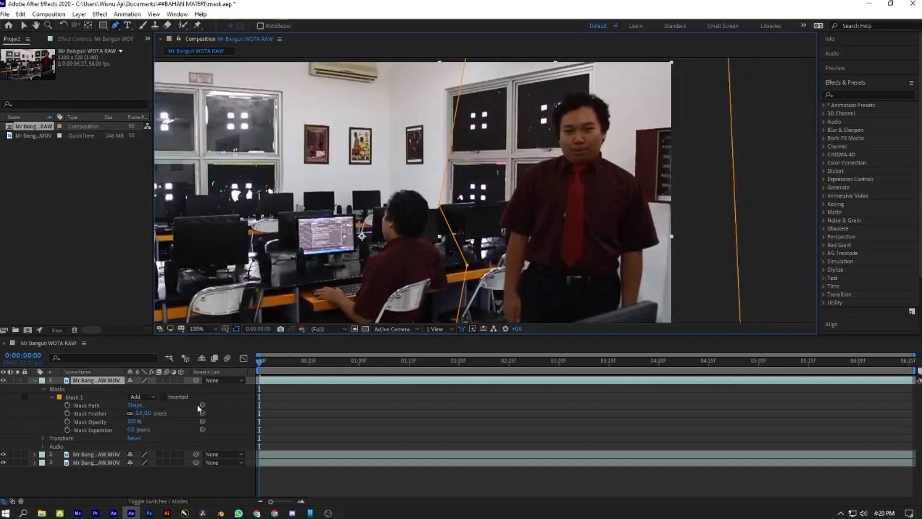
key("space")
left_click_drag(499, 135, 483, 195)
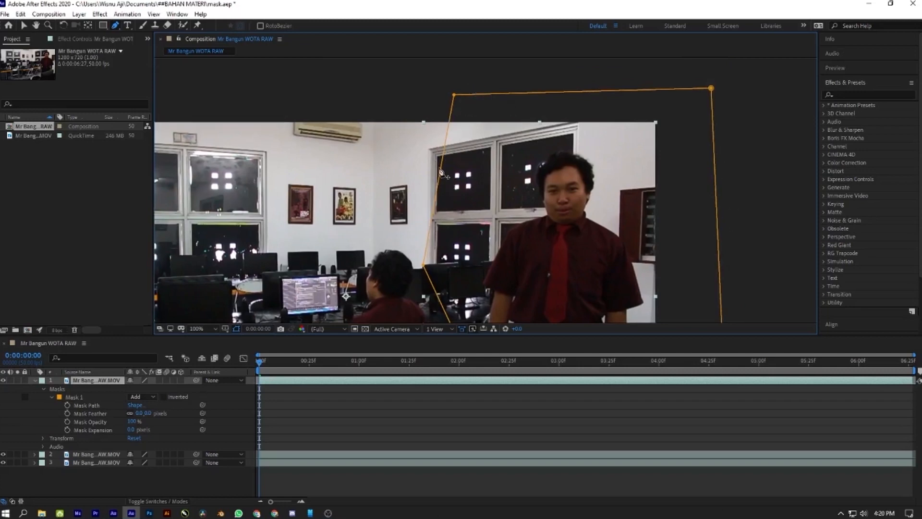
key("comma")
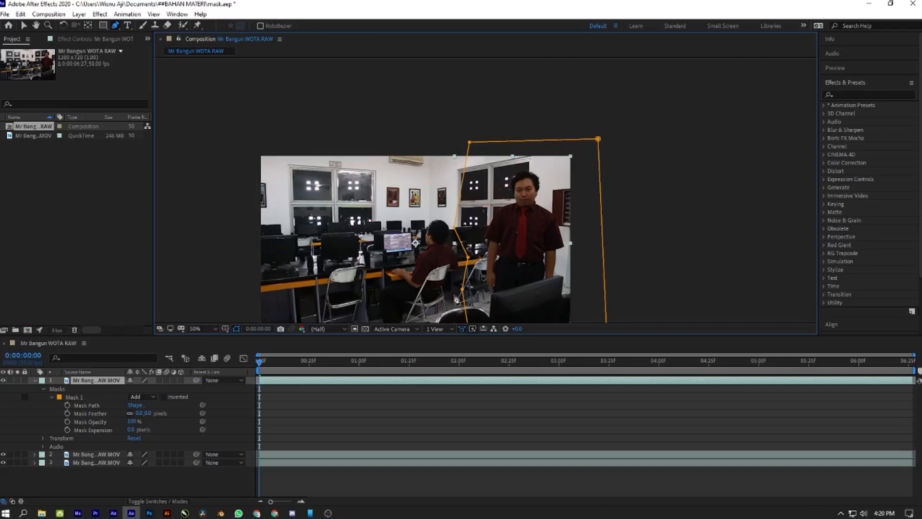
scroll(468, 213, "up", 2)
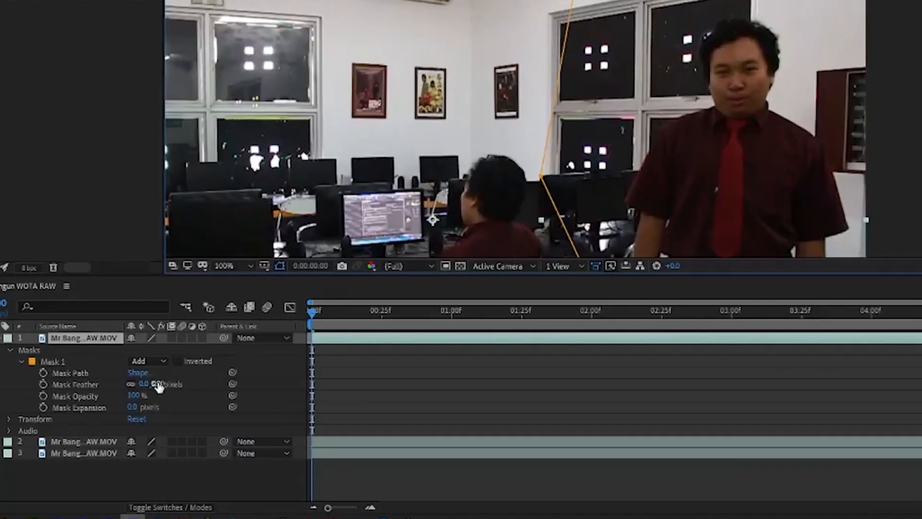
left_click_drag(159, 387, 174, 384)
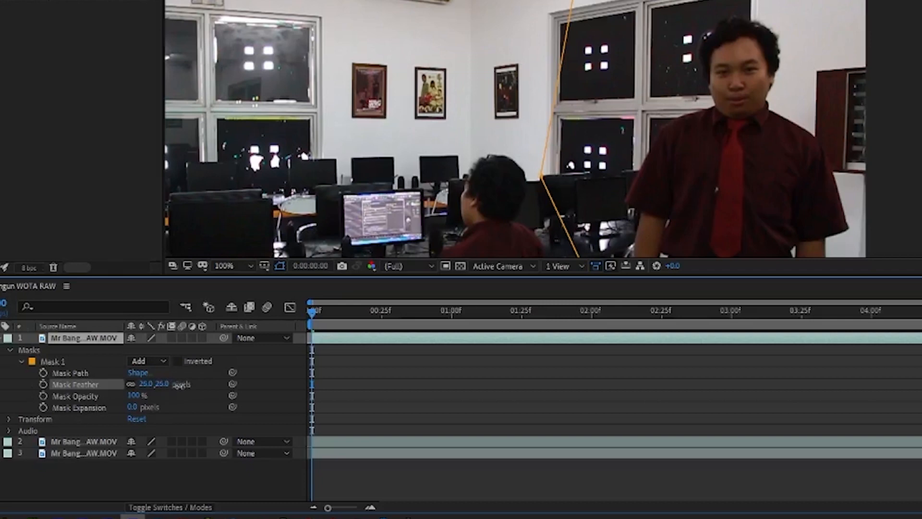
Inspect the feathered mask edge beside the windows, collapse the top layer's properties and deselect the layer
scroll(564, 133, "up", 1)
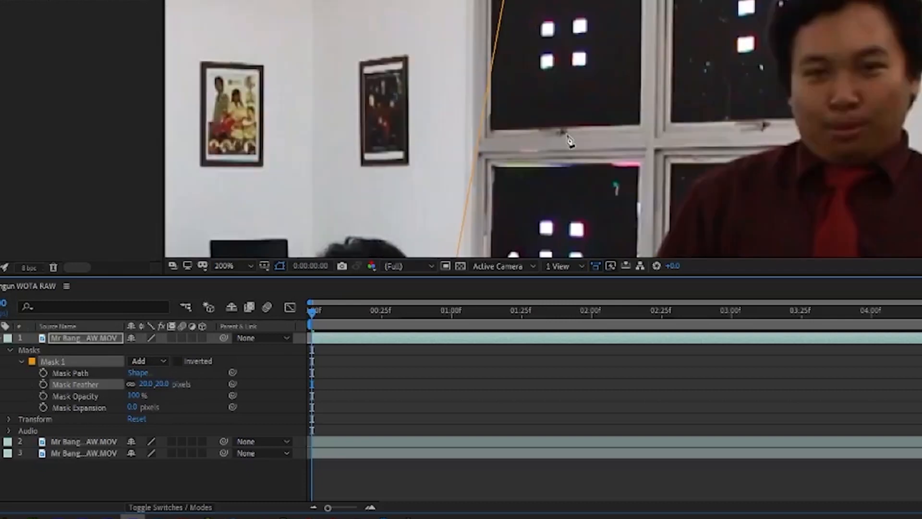
scroll(564, 133, "down", 4)
scroll(600, 129, "up", 4)
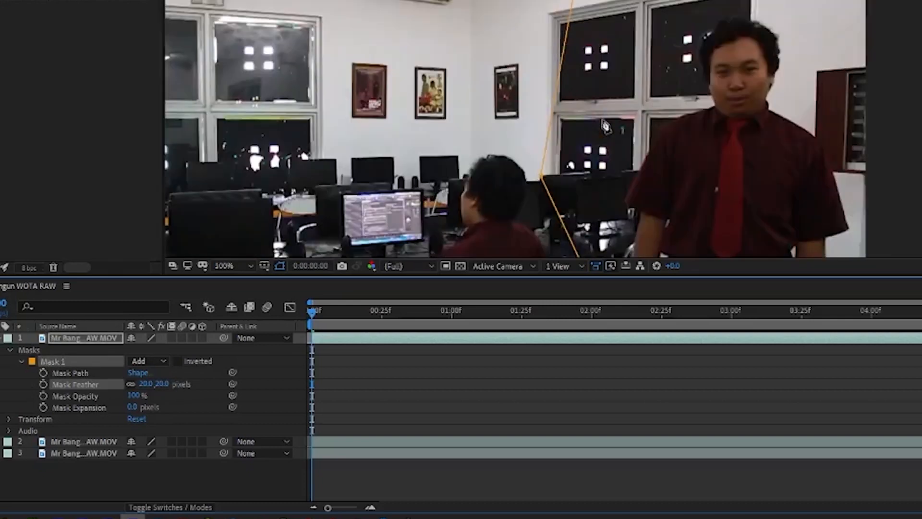
scroll(605, 126, "down", 2)
scroll(638, 181, "up", 1)
left_click_drag(637, 179, 594, 51)
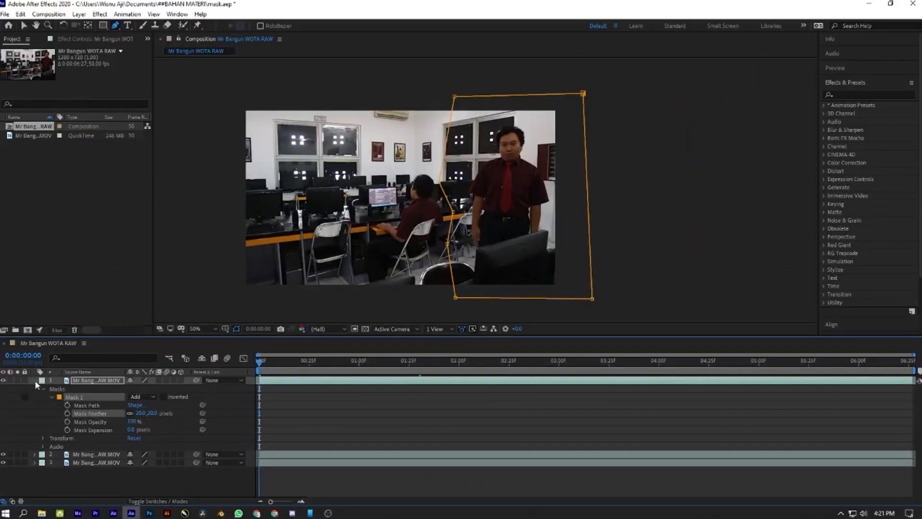
left_click(35, 380)
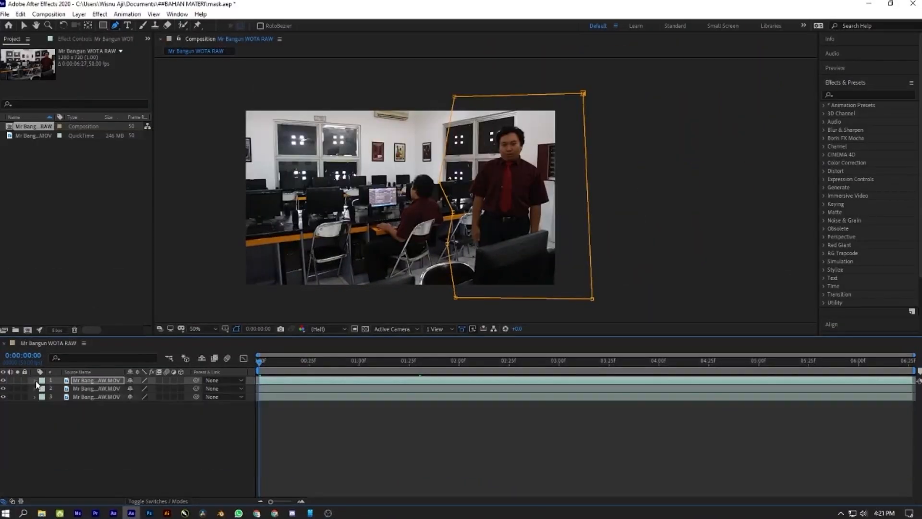
left_click(77, 430)
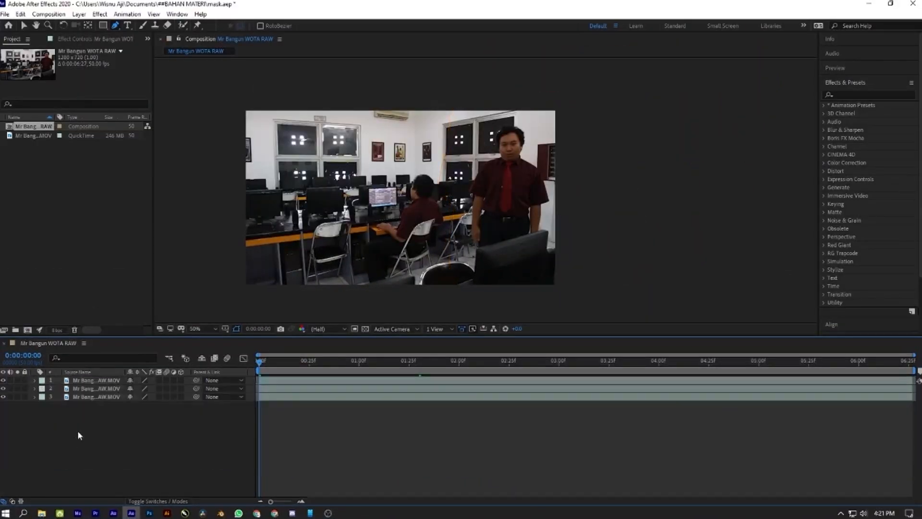
Draw a closed mask on the middle layer around the seated man and the standing man's side of the room, extending beyond the frame edges
left_click(98, 388)
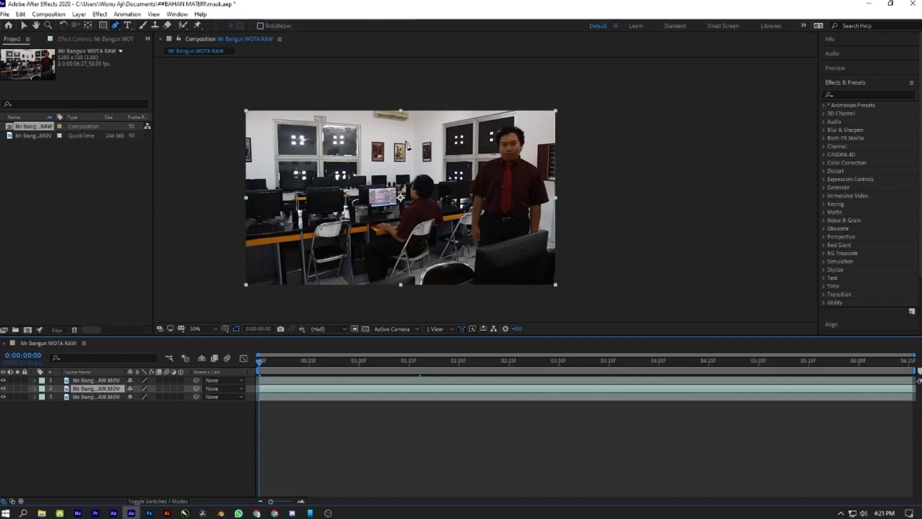
left_click(355, 99)
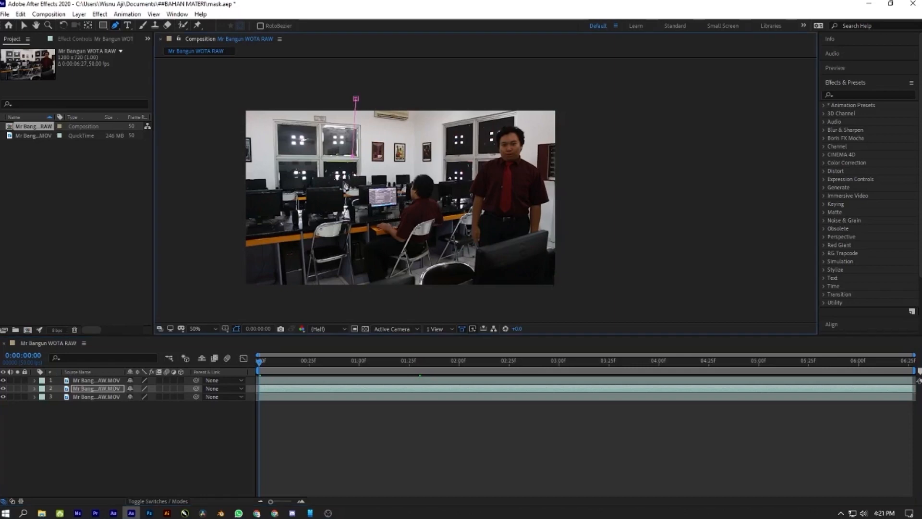
left_click(353, 208)
left_click(354, 245)
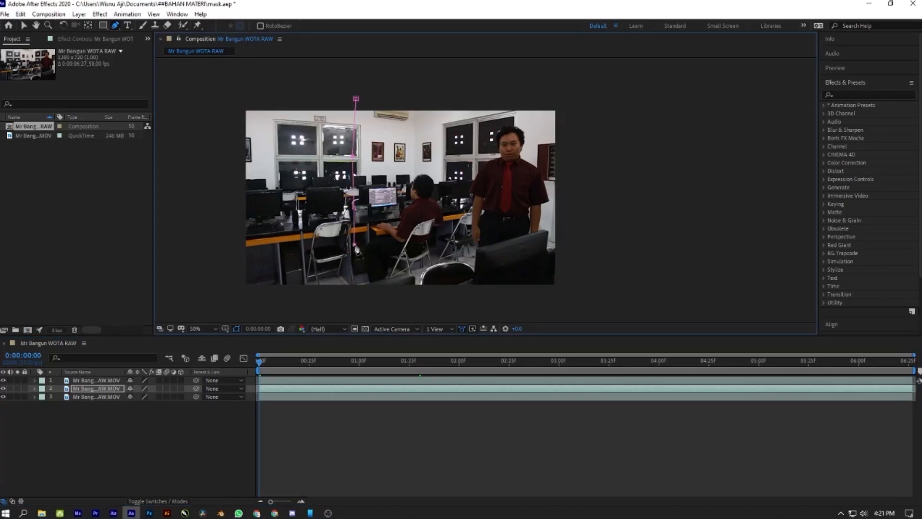
left_click(362, 295)
left_click(473, 305)
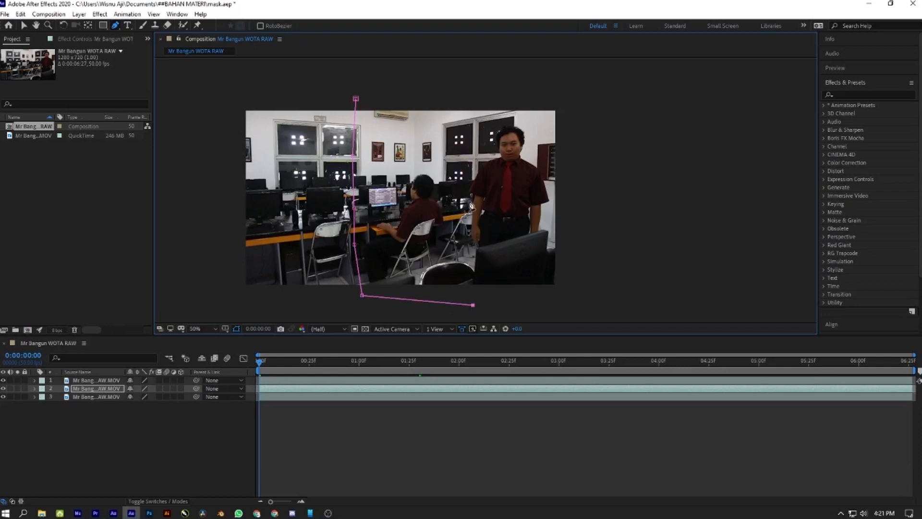
left_click(601, 289)
left_click(587, 215)
left_click(563, 83)
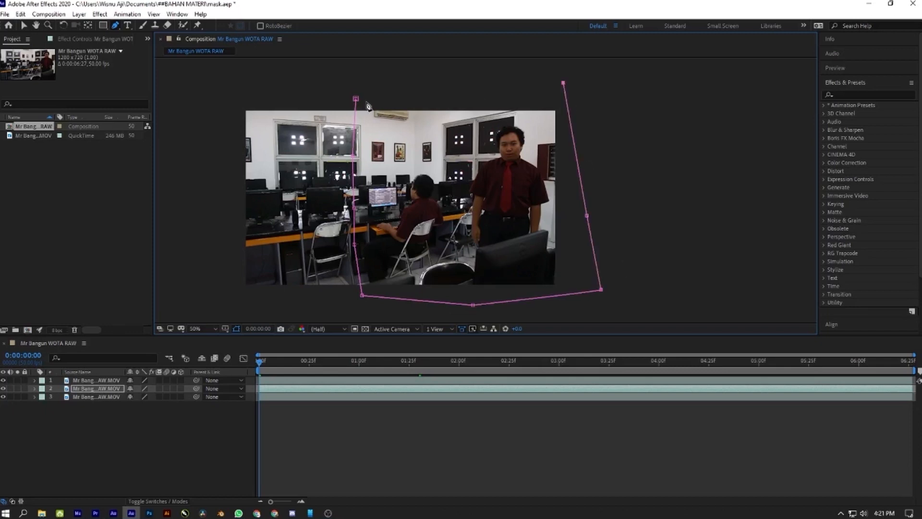
left_click(356, 99)
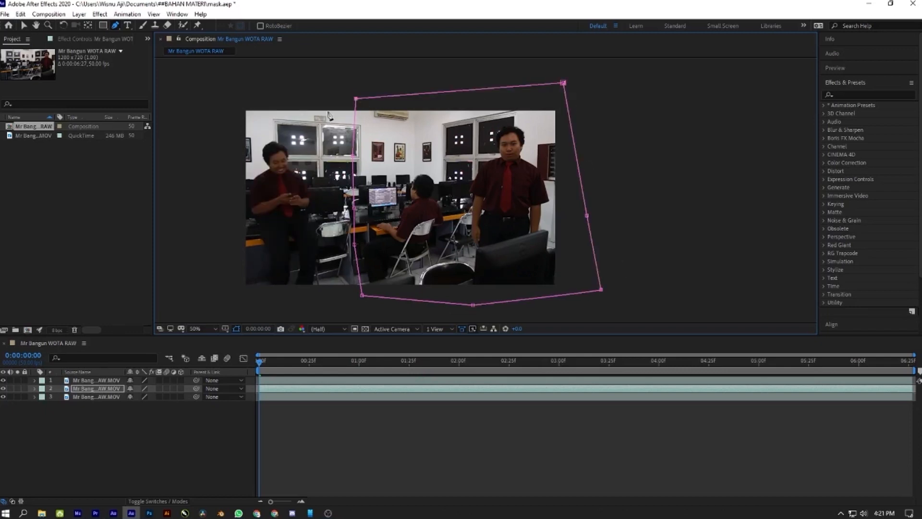
Inspect the combined scene with all three poses, clear the layer selection and play the composition from the start
left_click(105, 397)
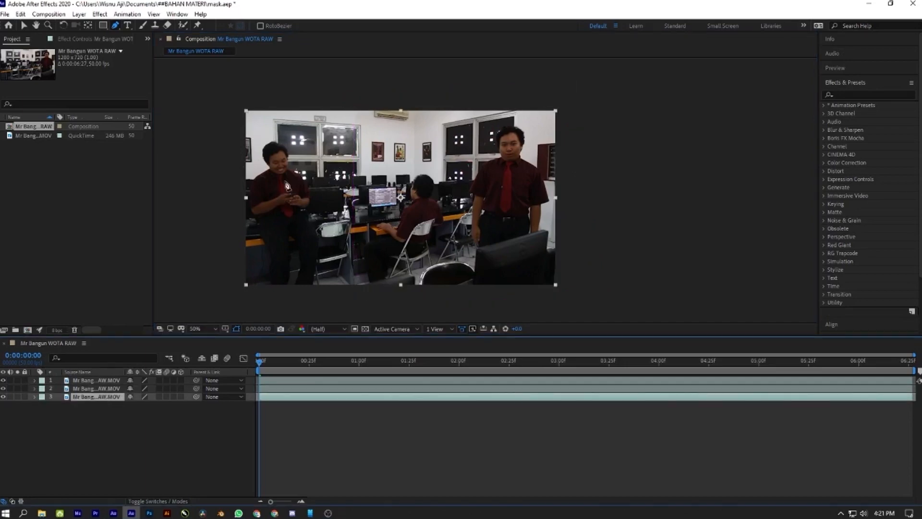
key("period")
left_click_drag(298, 191, 474, 190)
scroll(496, 123, "down", 1)
scroll(487, 173, "up", 1)
scroll(506, 155, "down", 1)
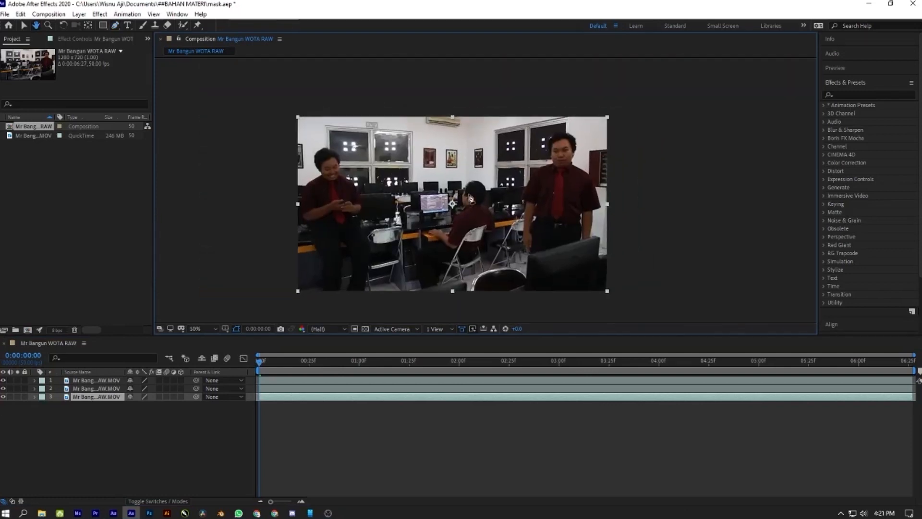
left_click(338, 451)
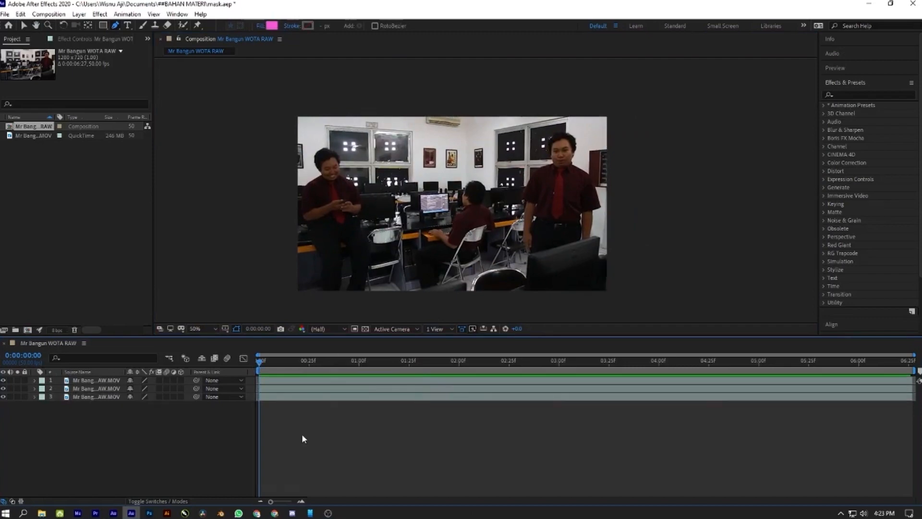
key("space")
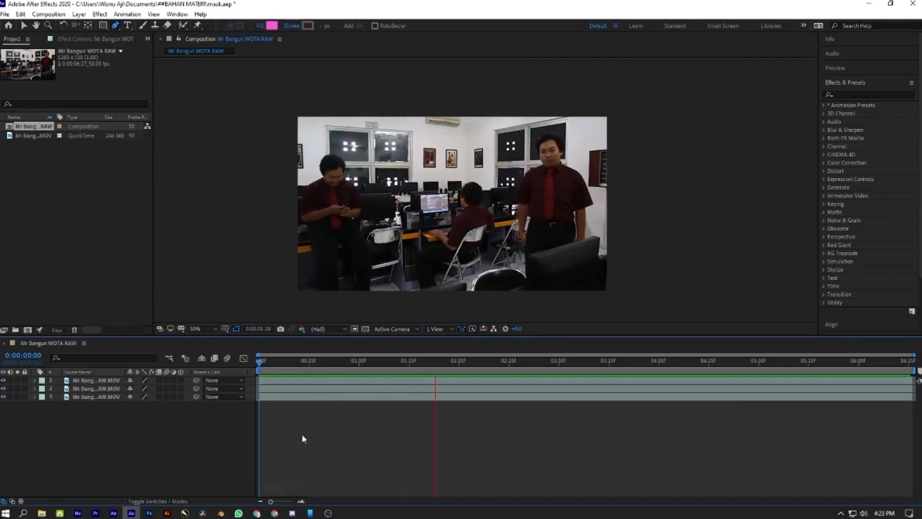